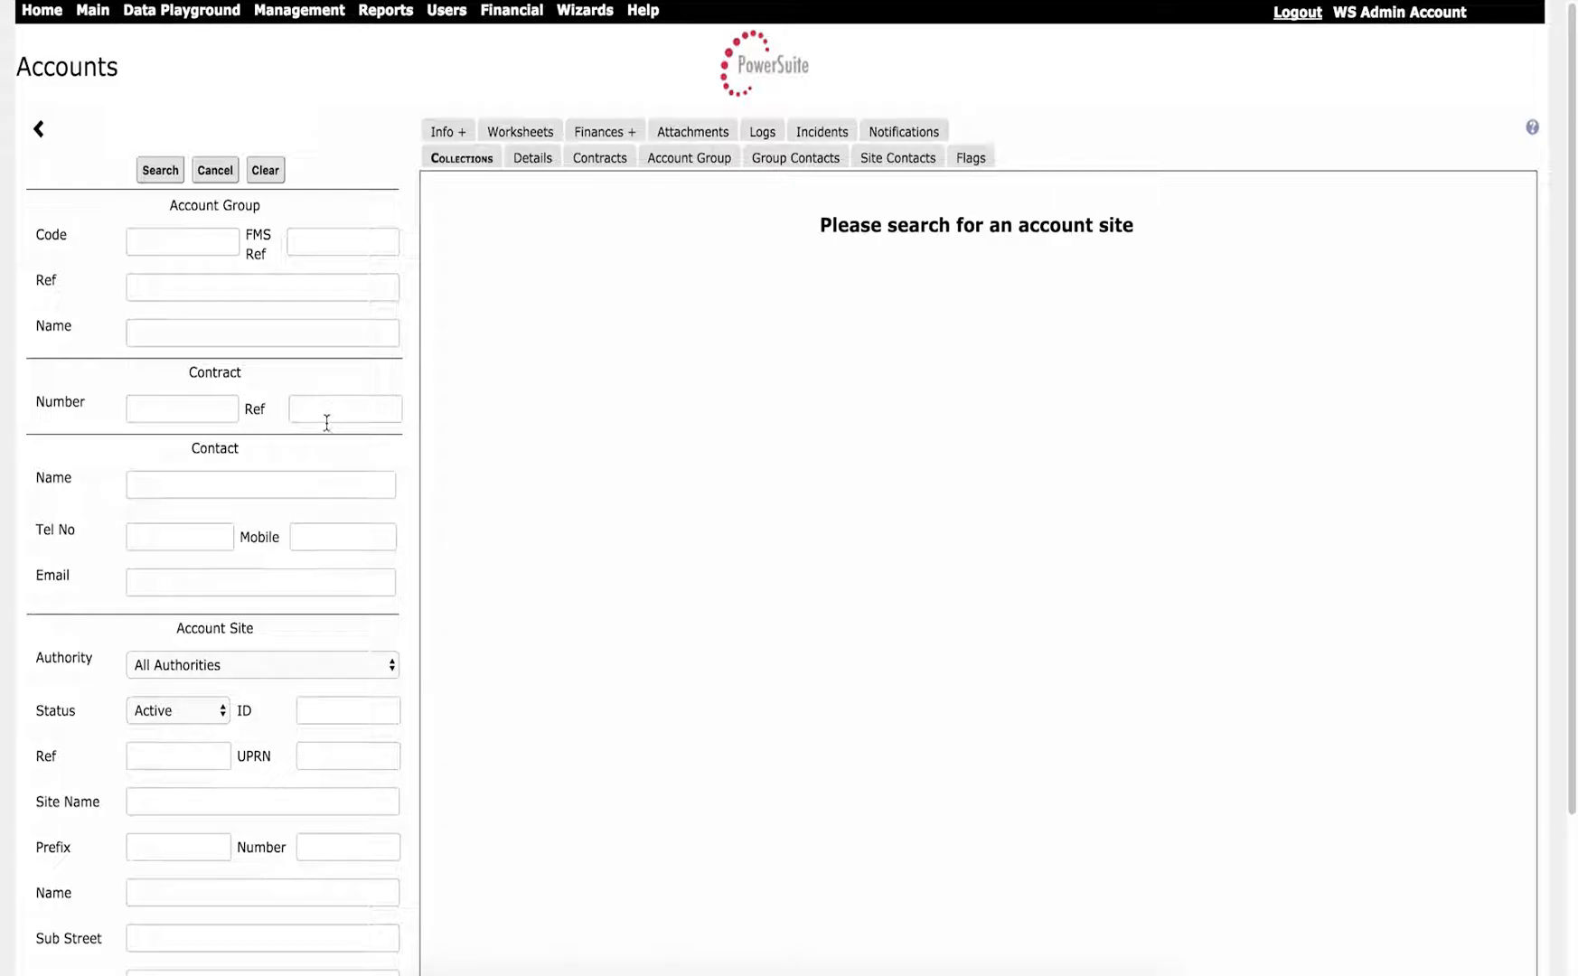
Download the Worksheet Charge Matrix from the Excel IO management page and open the downloaded file in Excel
left_click(296, 13)
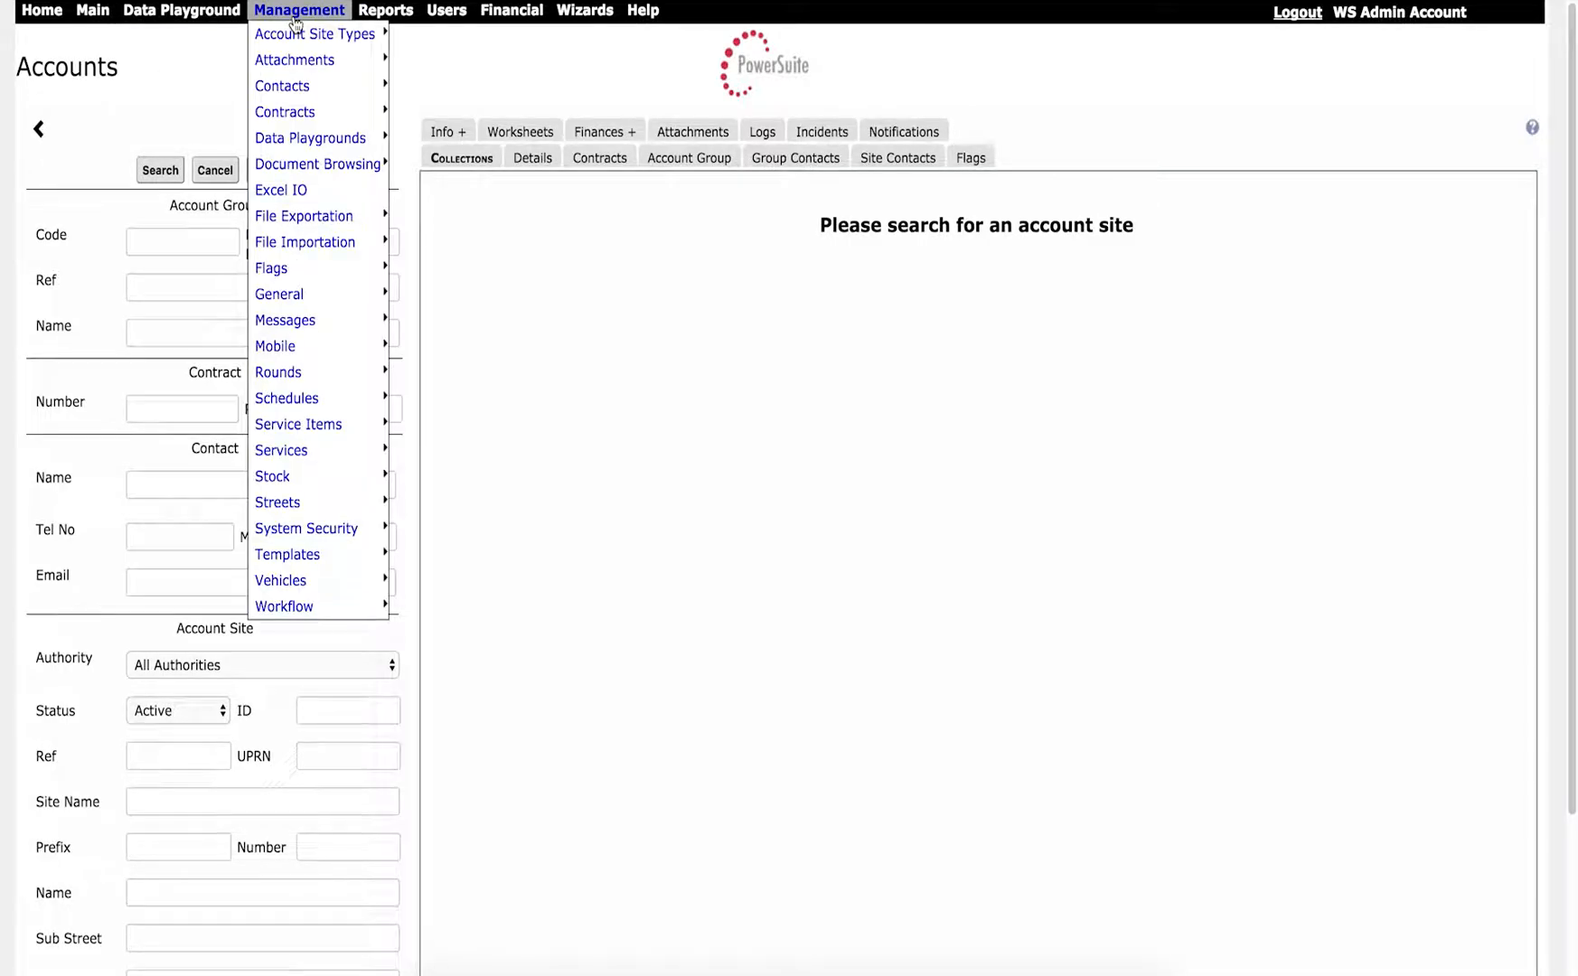
left_click(281, 190)
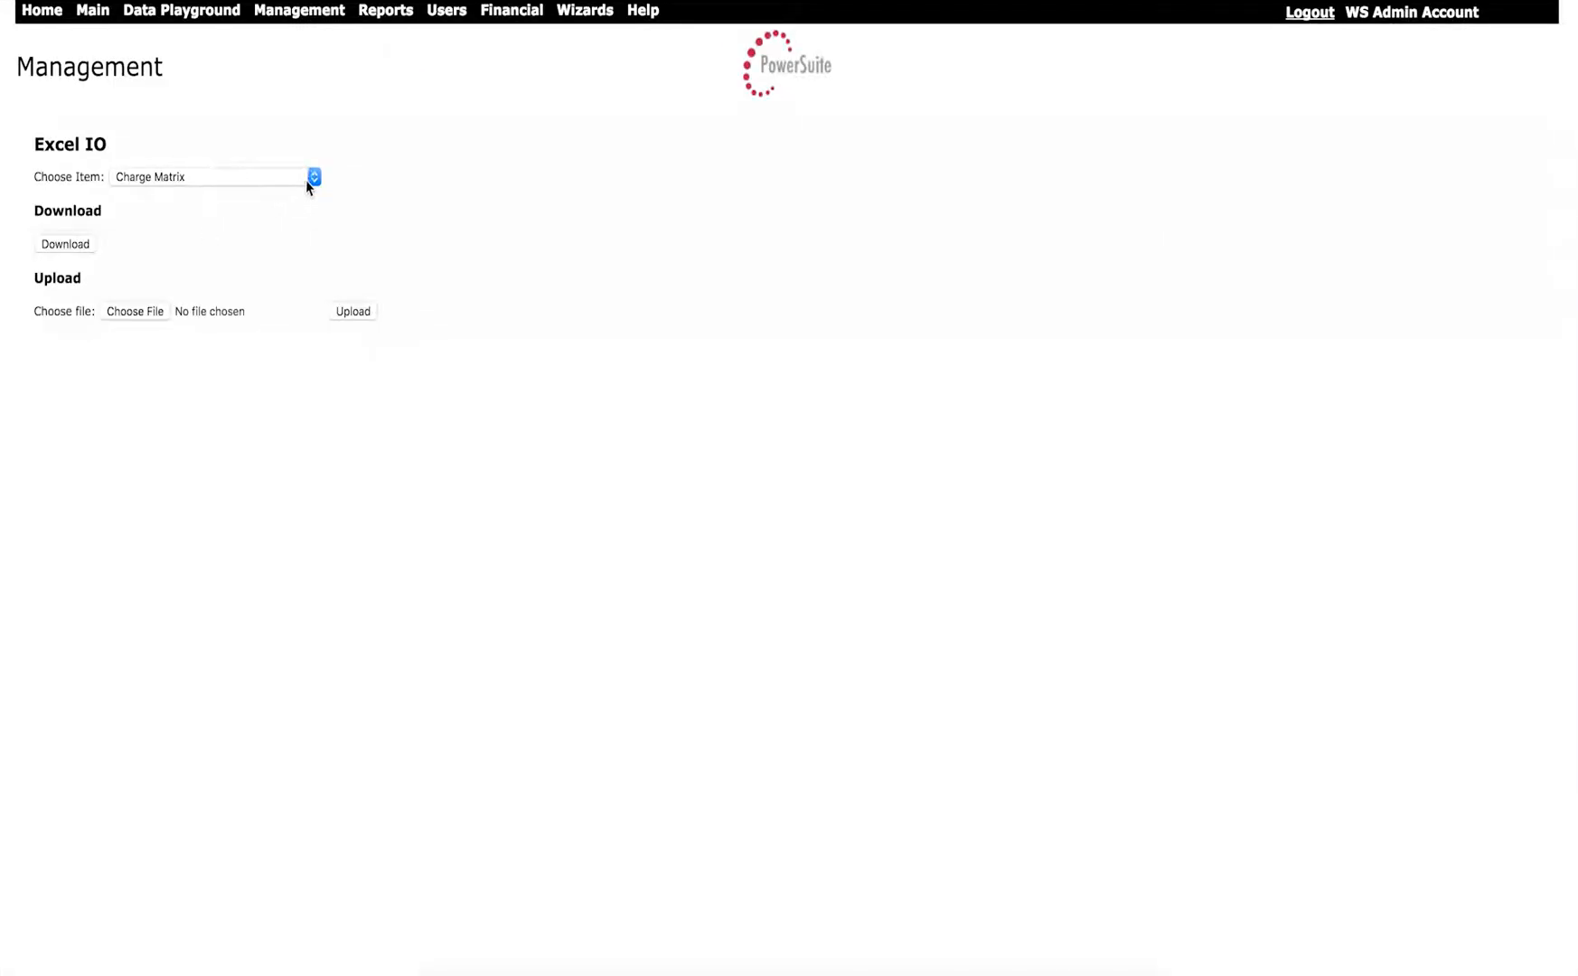
left_click(314, 177)
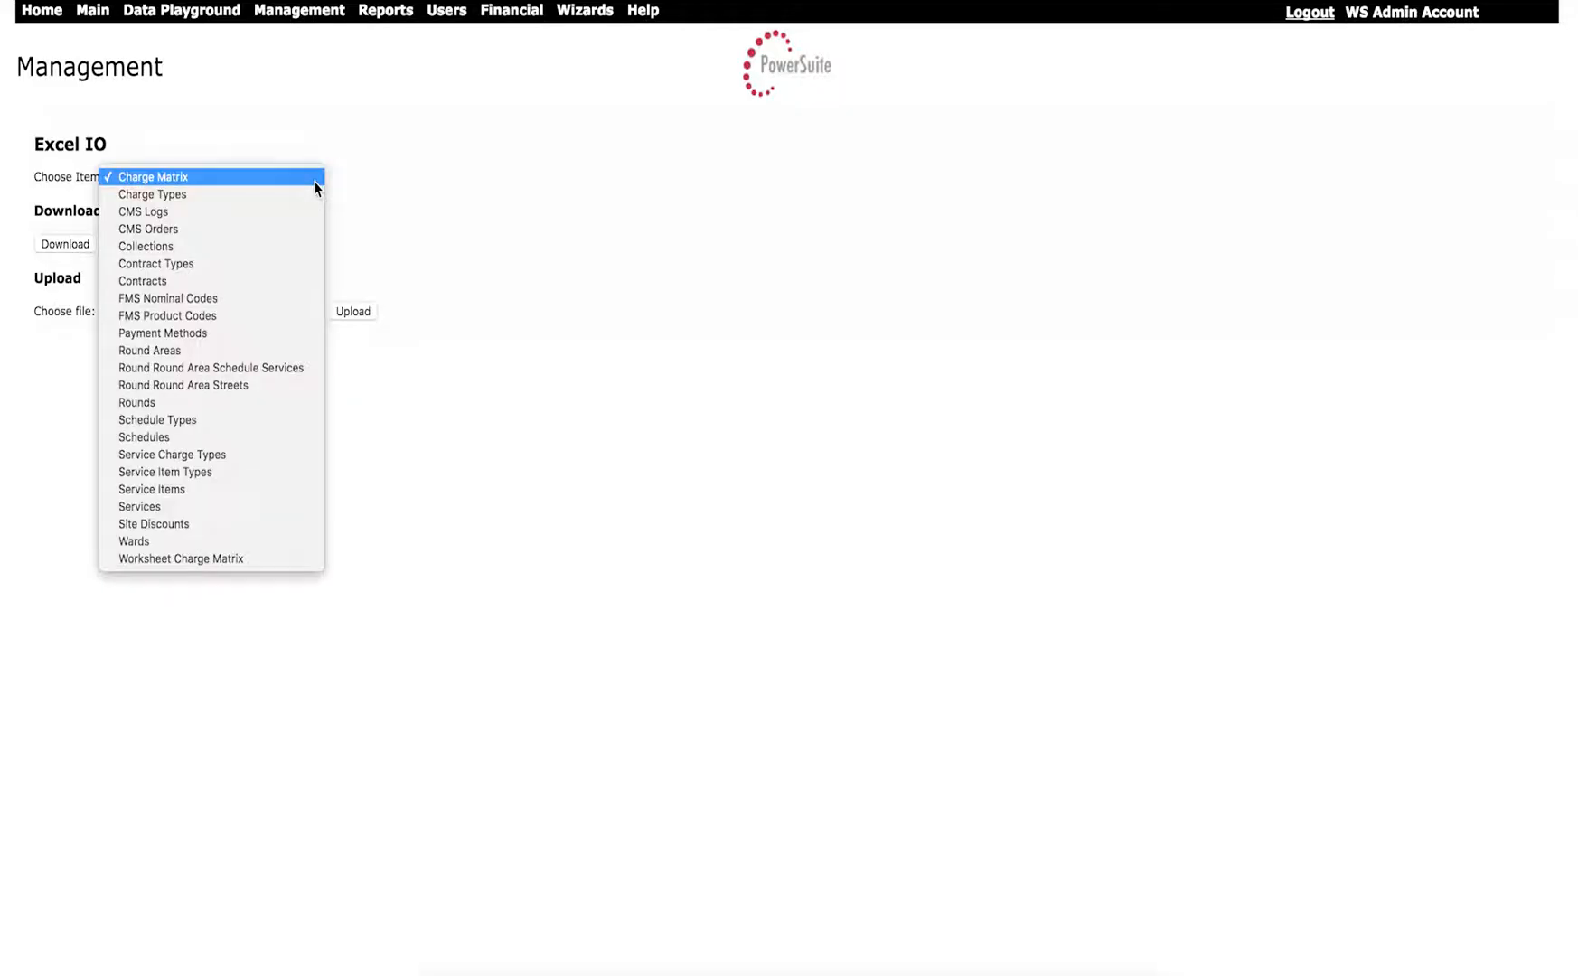
left_click(249, 563)
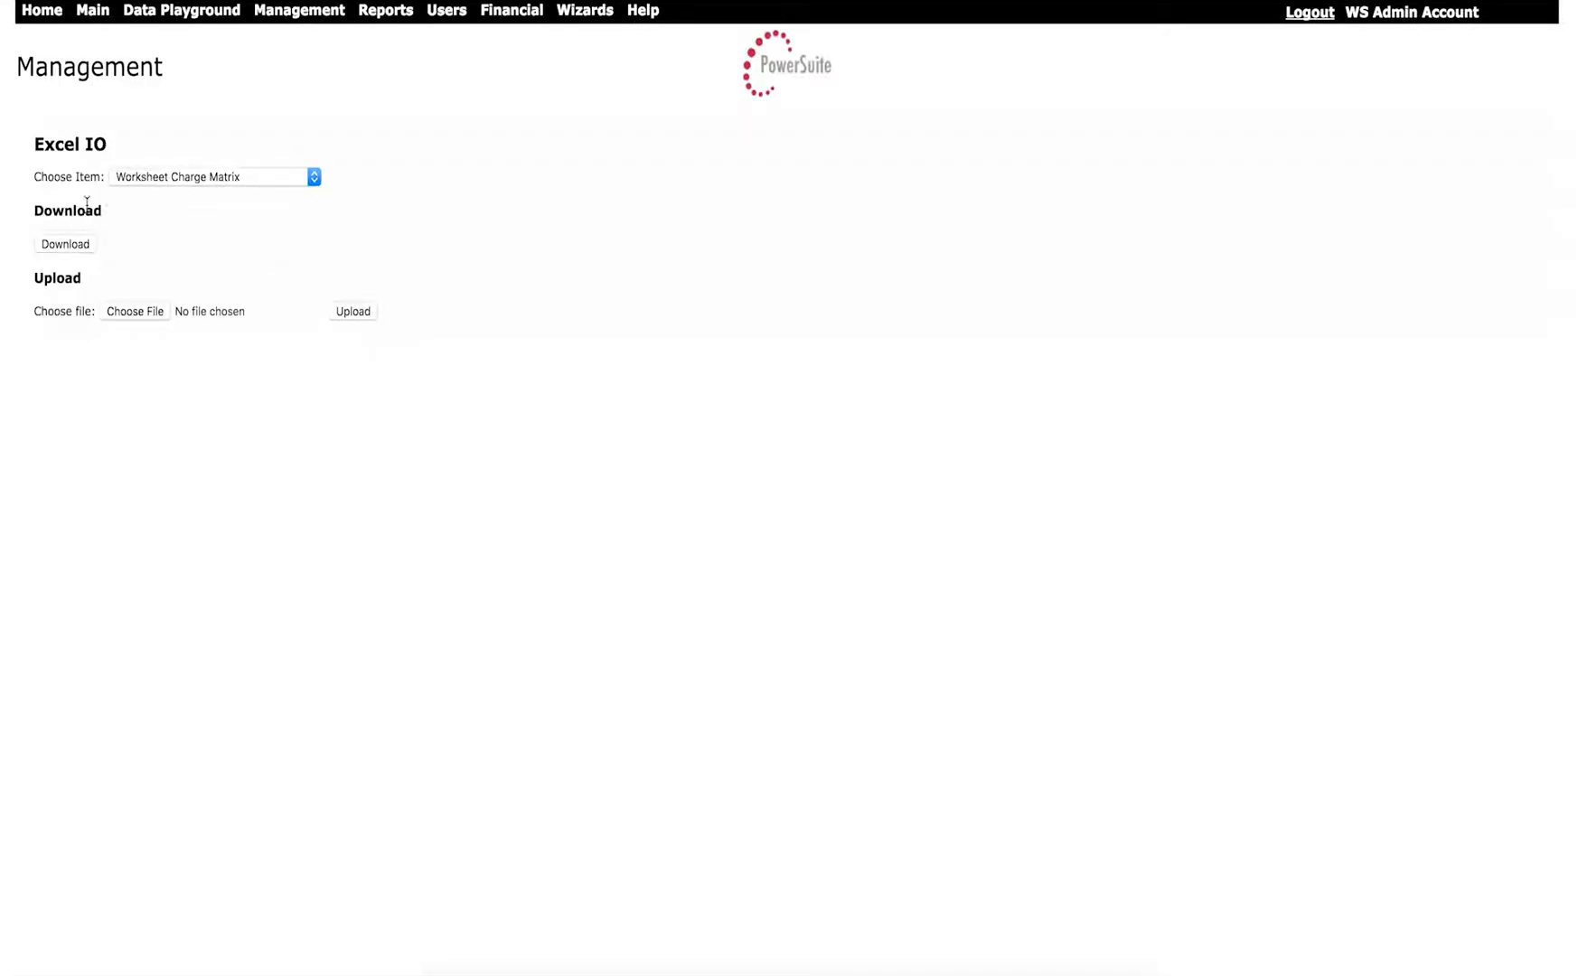
left_click(65, 245)
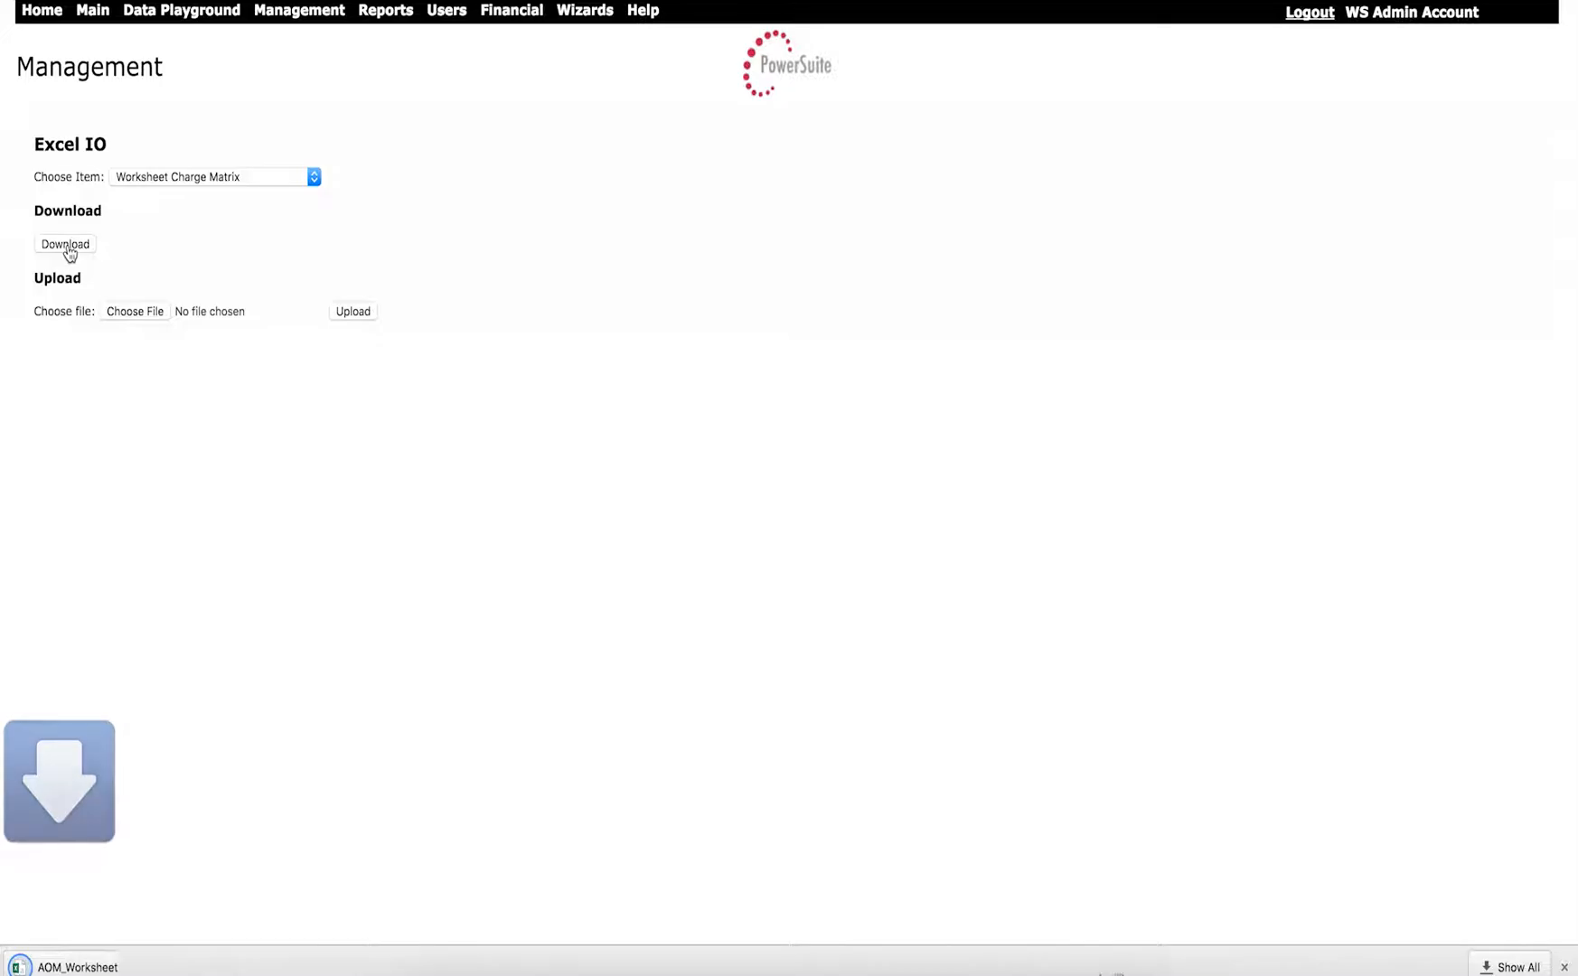
left_click(126, 967)
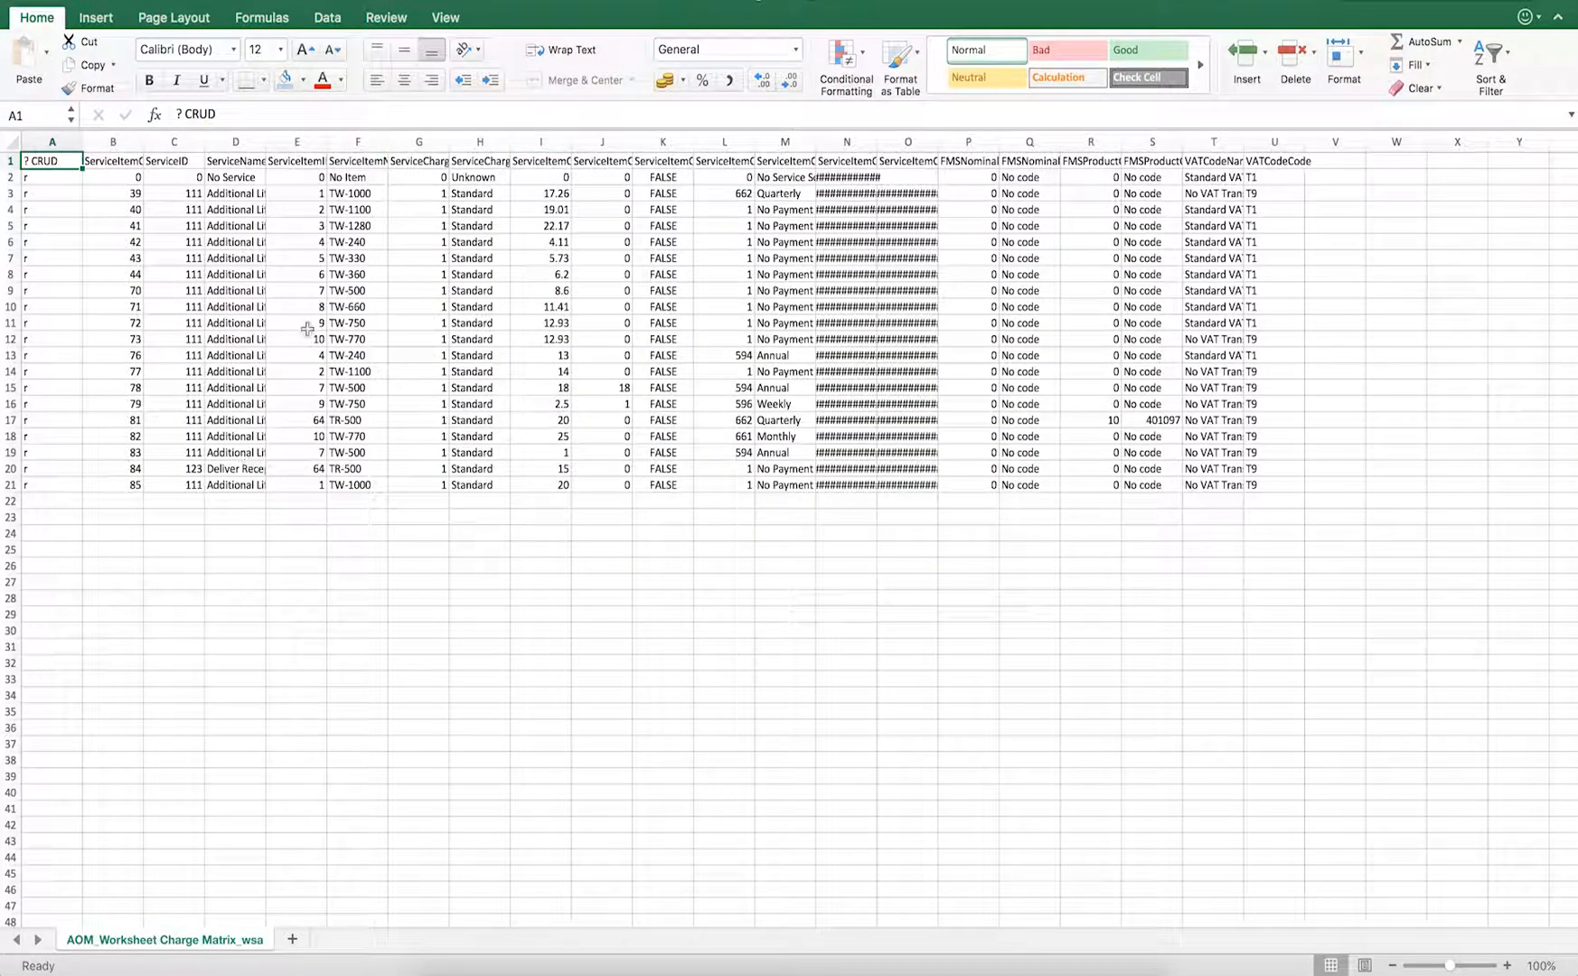
Widen the ServiceName, ServiceItemChargeValidFrom and ServiceItemChargeValidTo columns to fit their contents
double_click(265, 147)
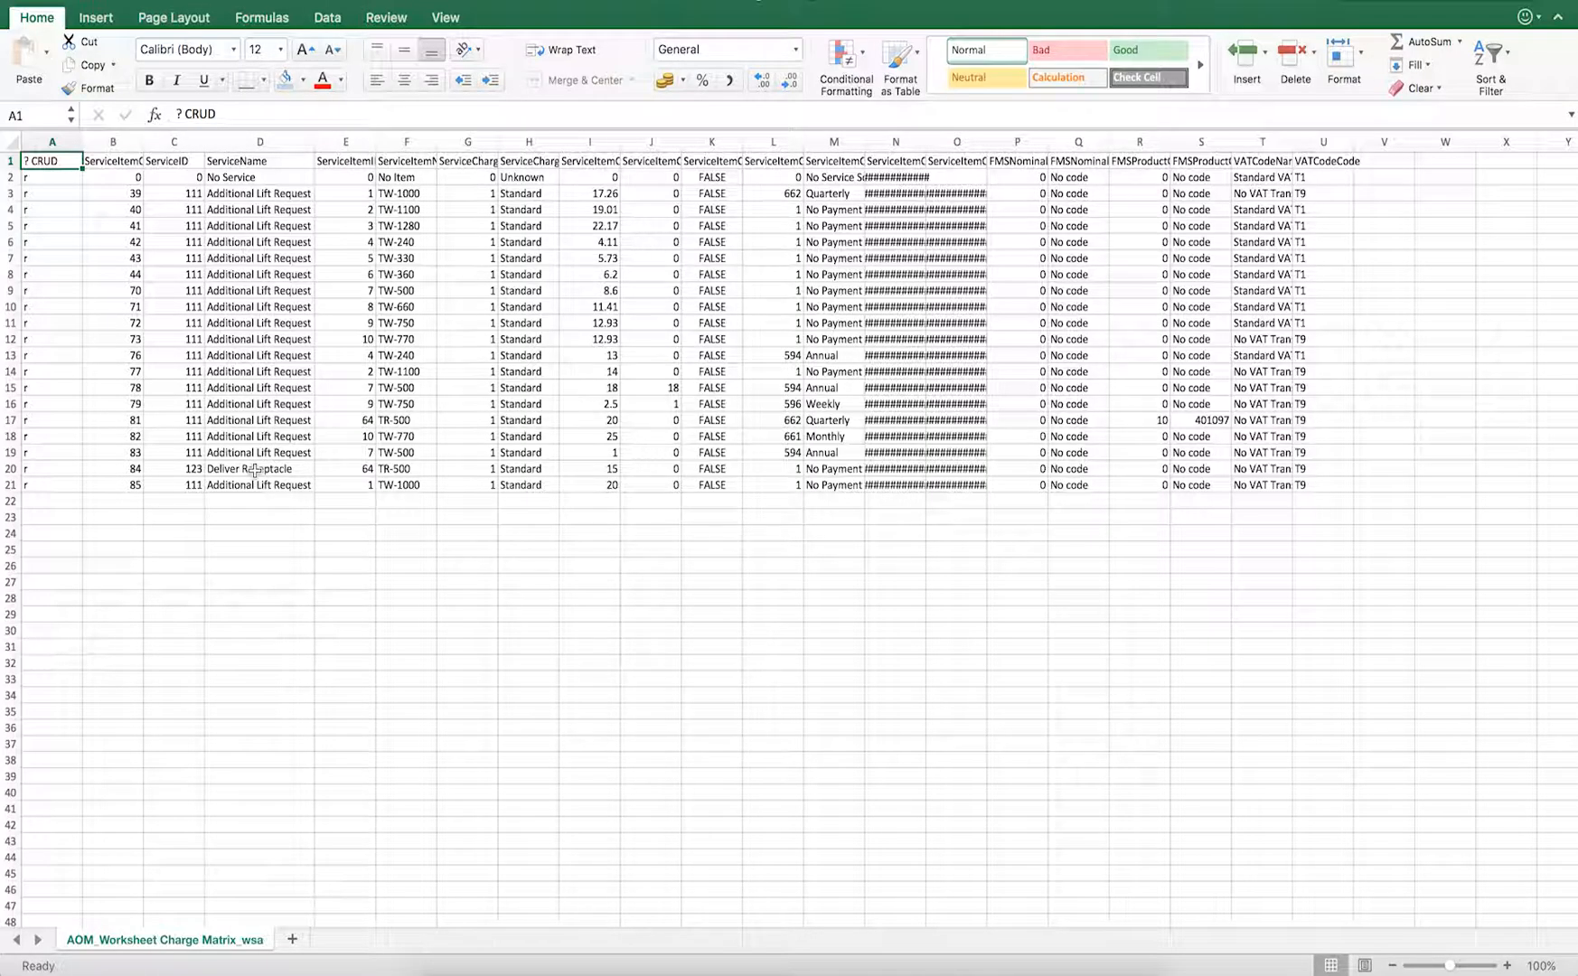
left_click_drag(902, 142, 928, 141)
double_click(929, 141)
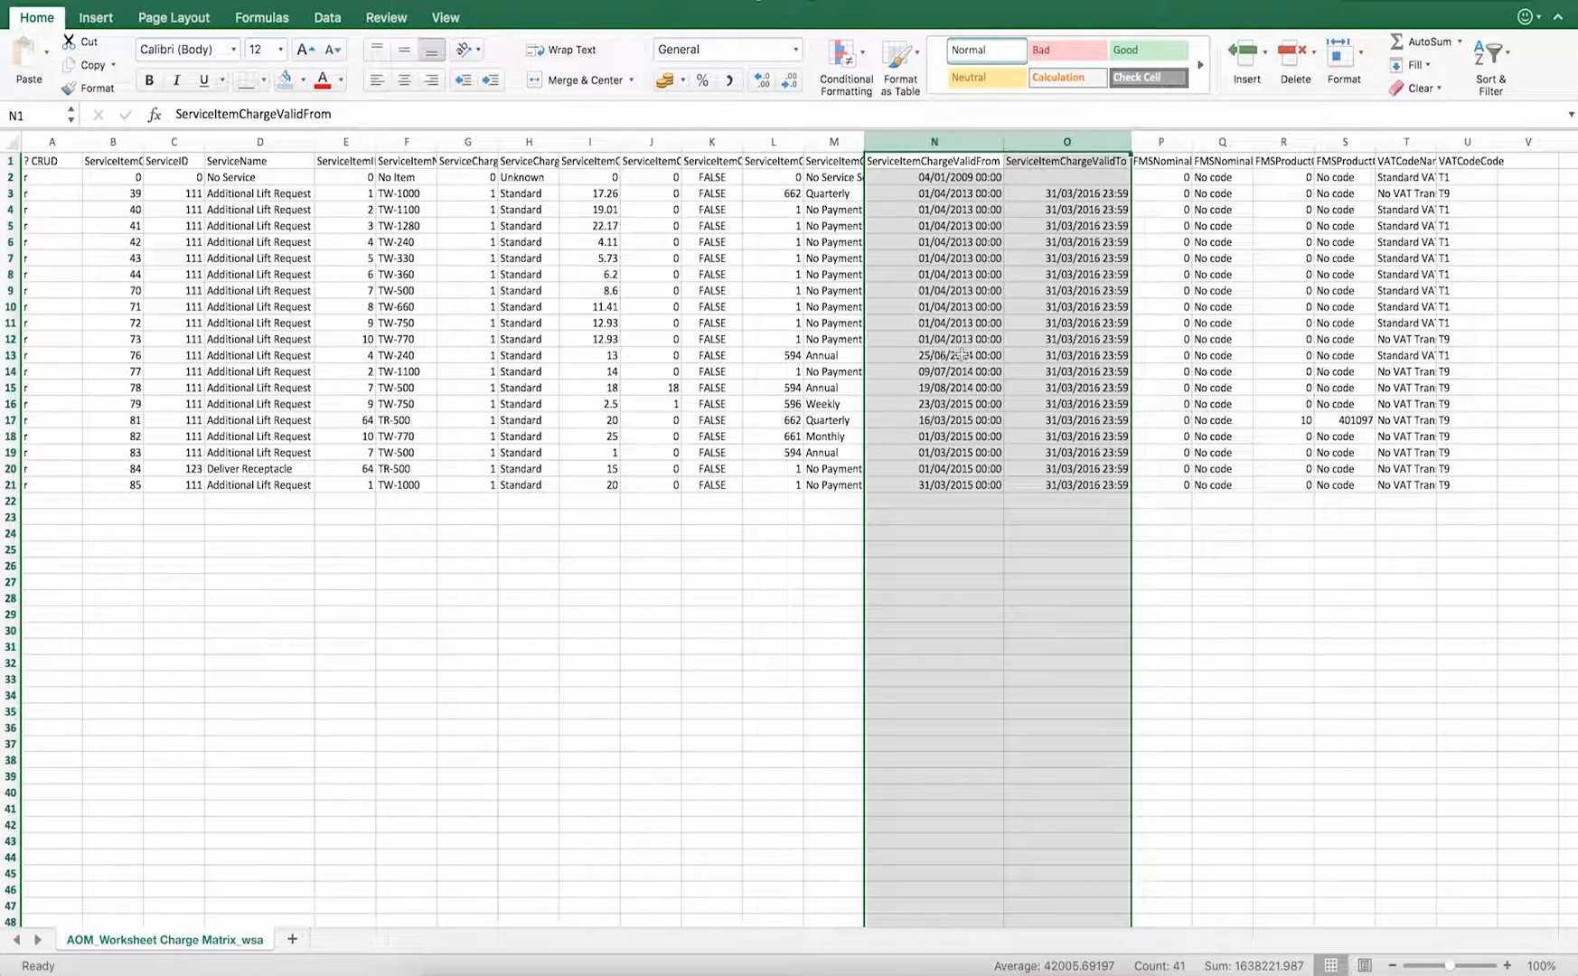
Examine the existing charge rows and the values in their ? CRUD column
left_click(11, 192)
left_click_drag(11, 193, 9, 468)
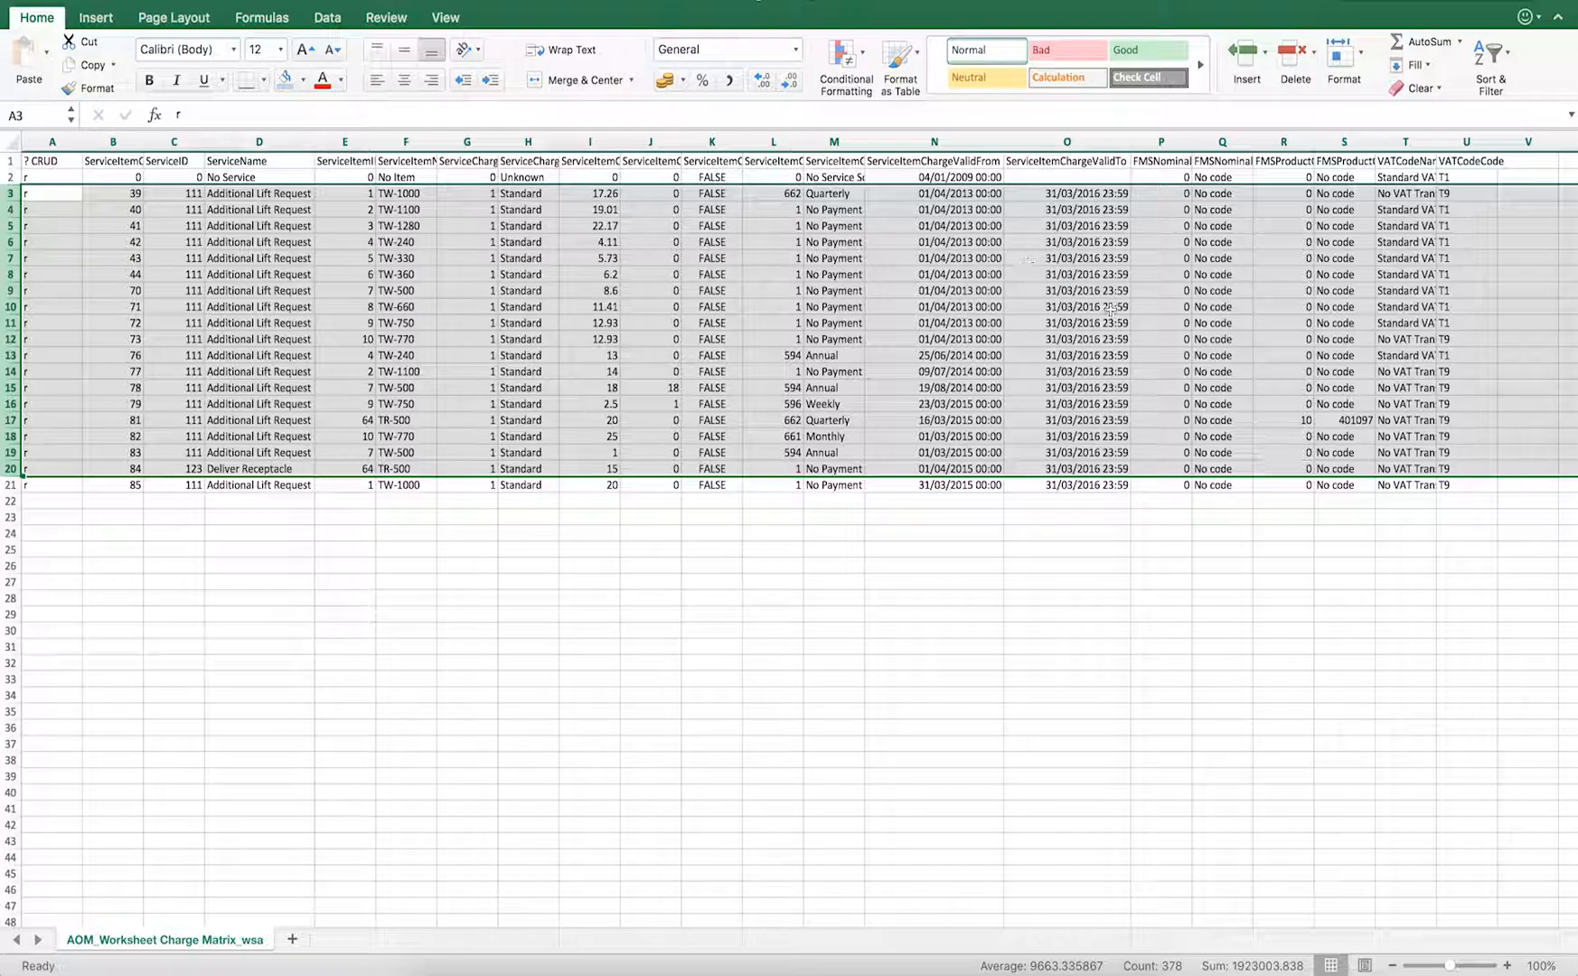
left_click(893, 565)
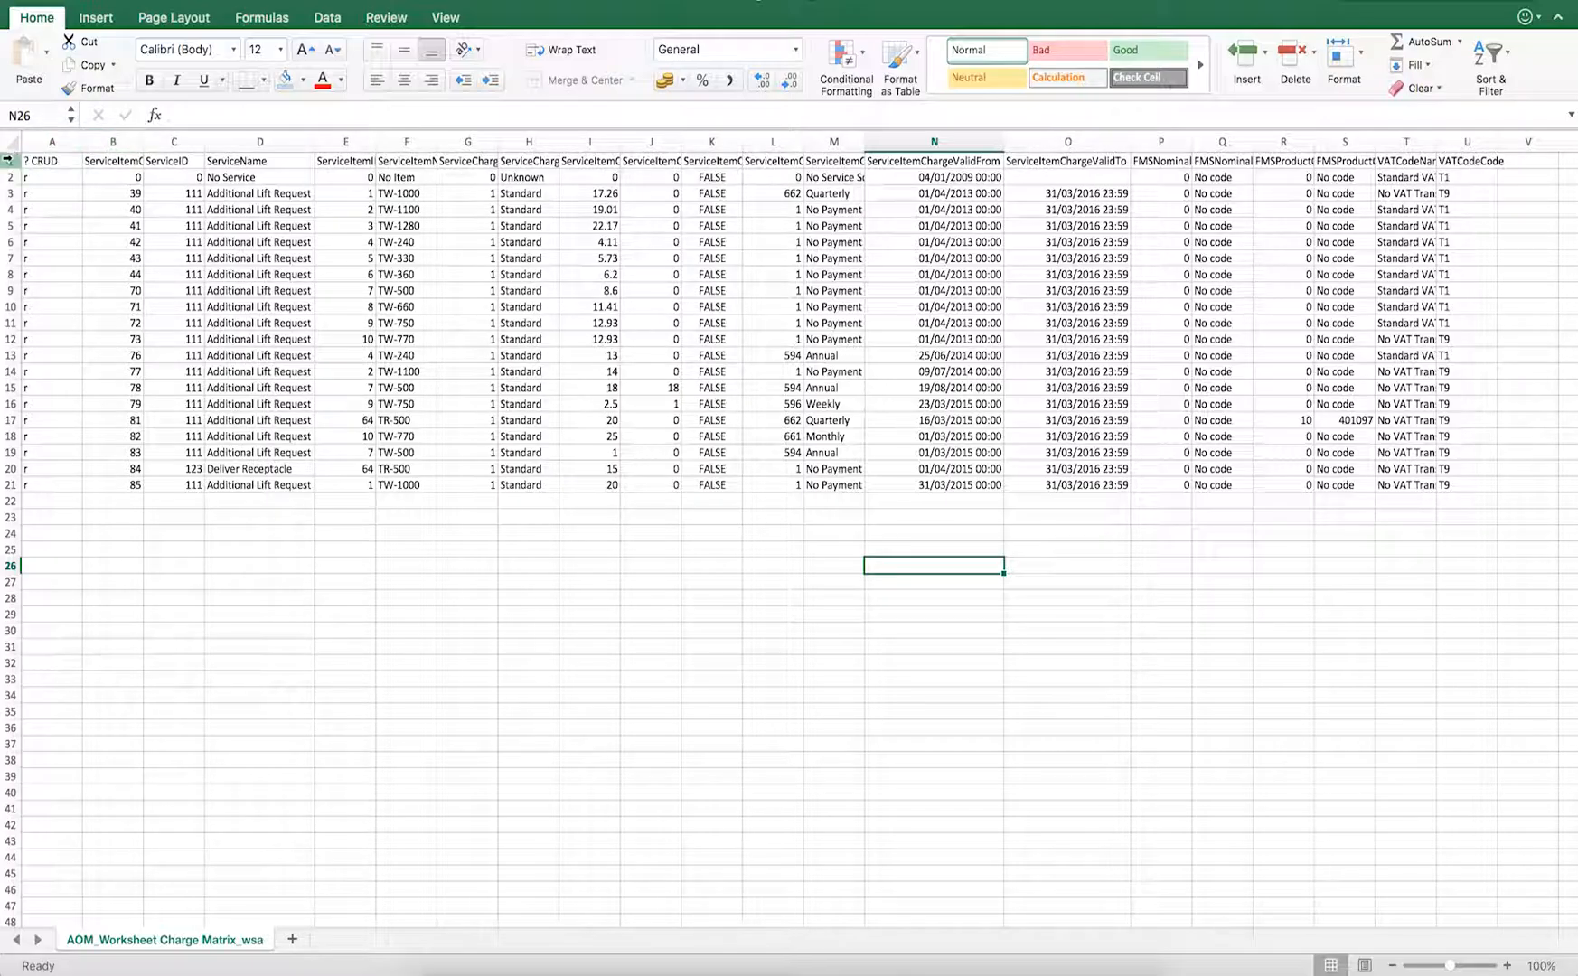
left_click(49, 141)
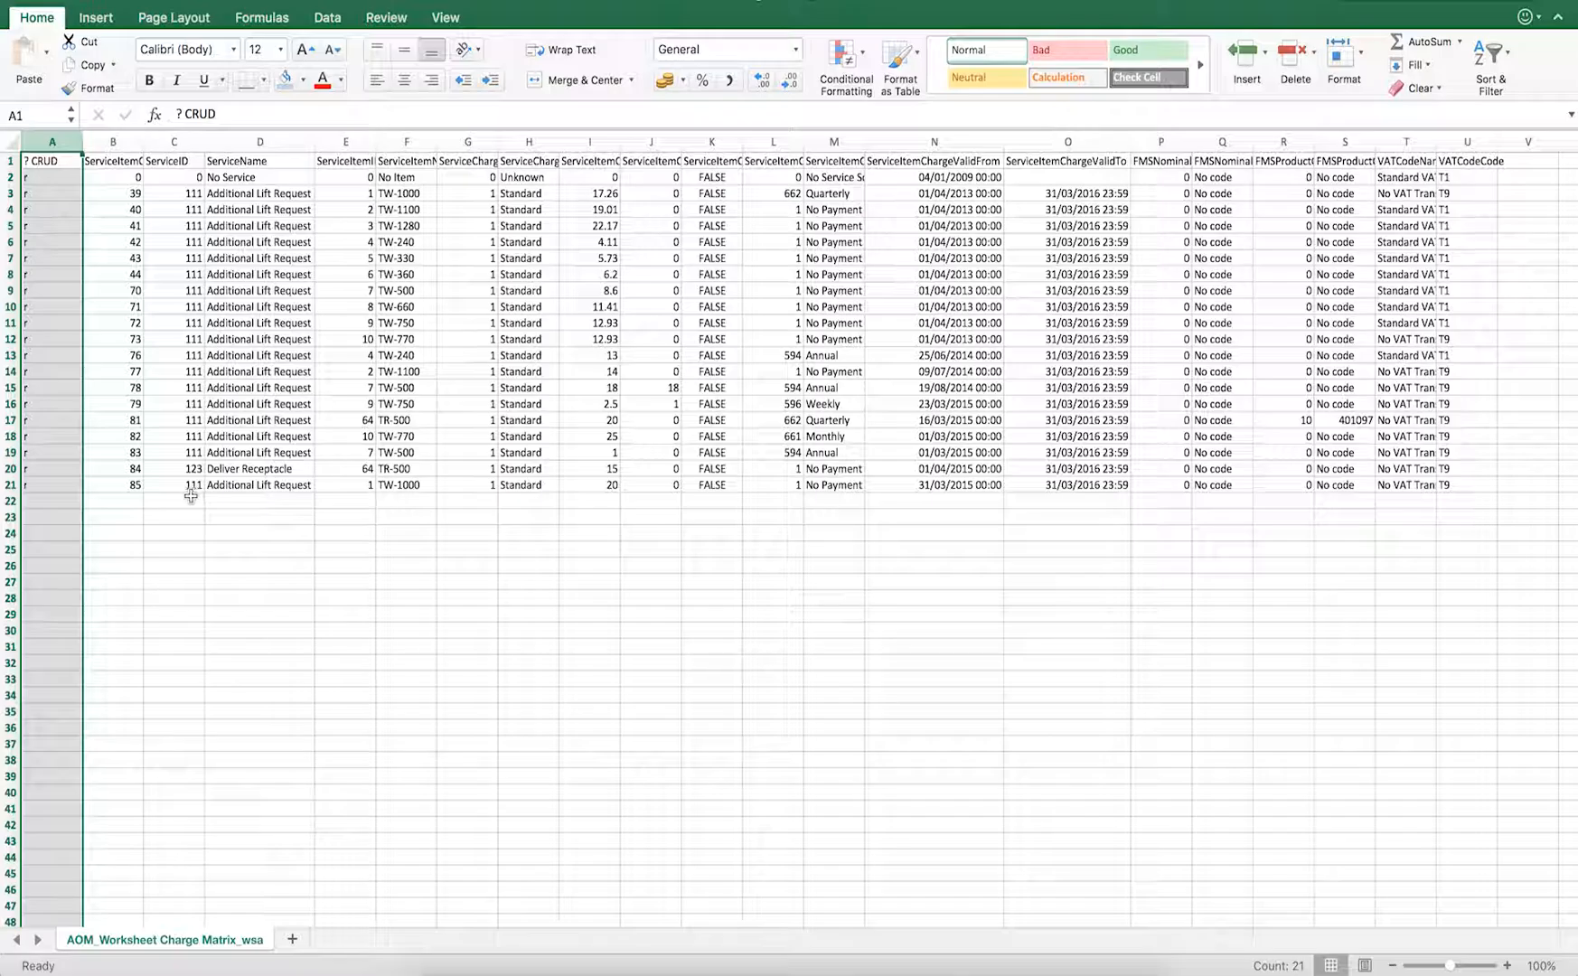
left_click_drag(49, 485, 37, 181)
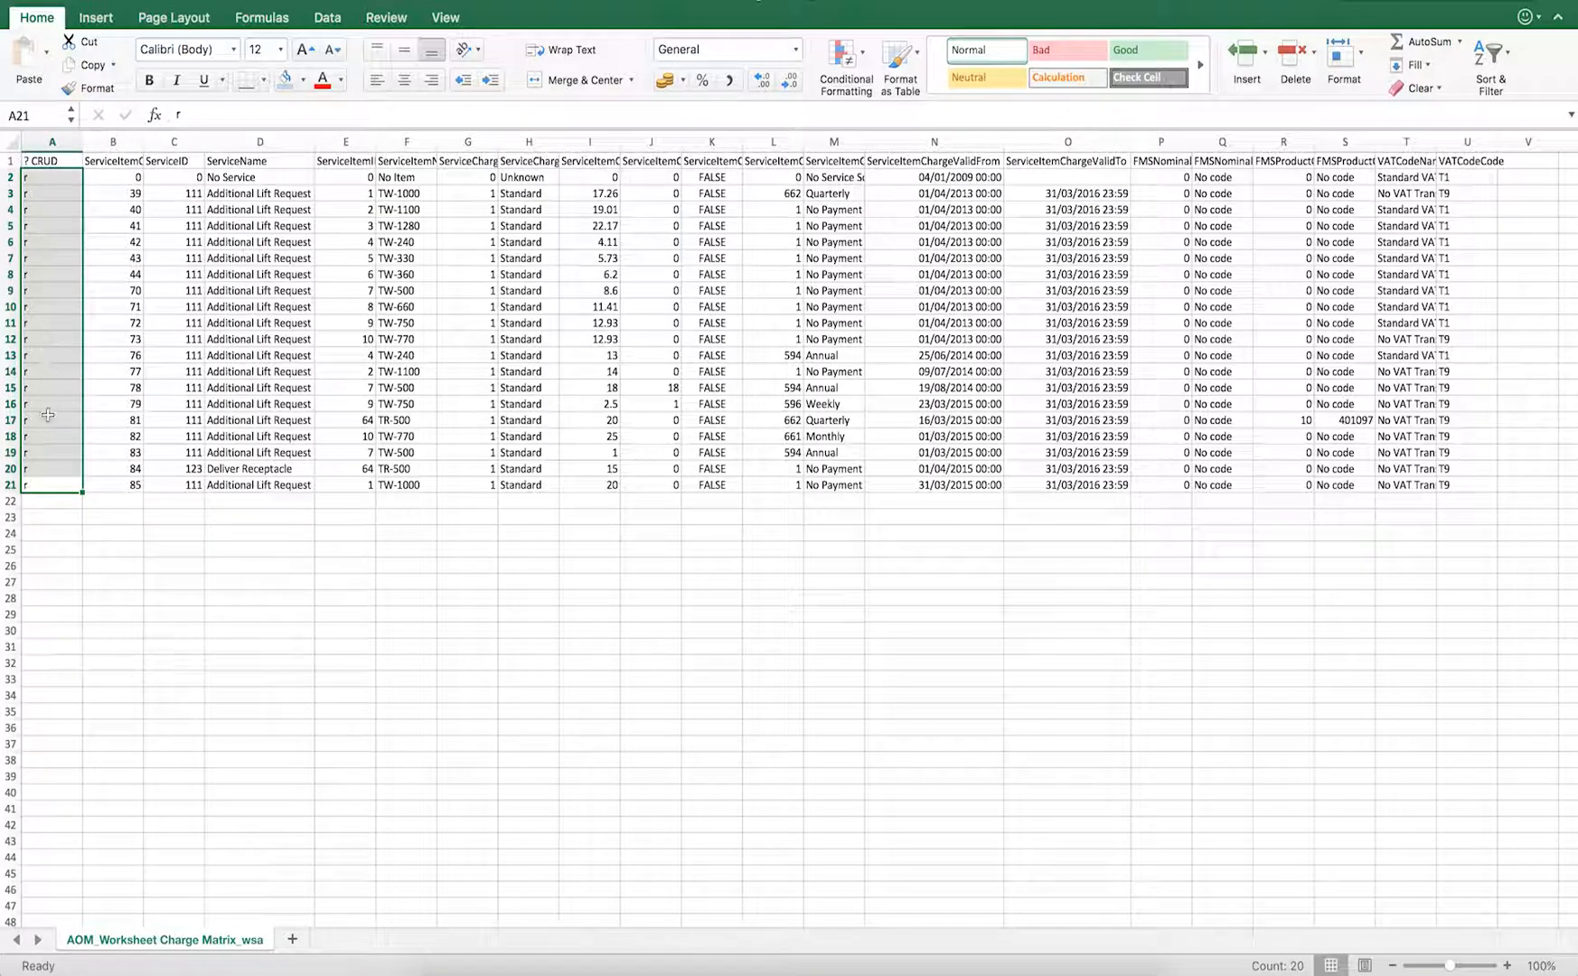
left_click(318, 612)
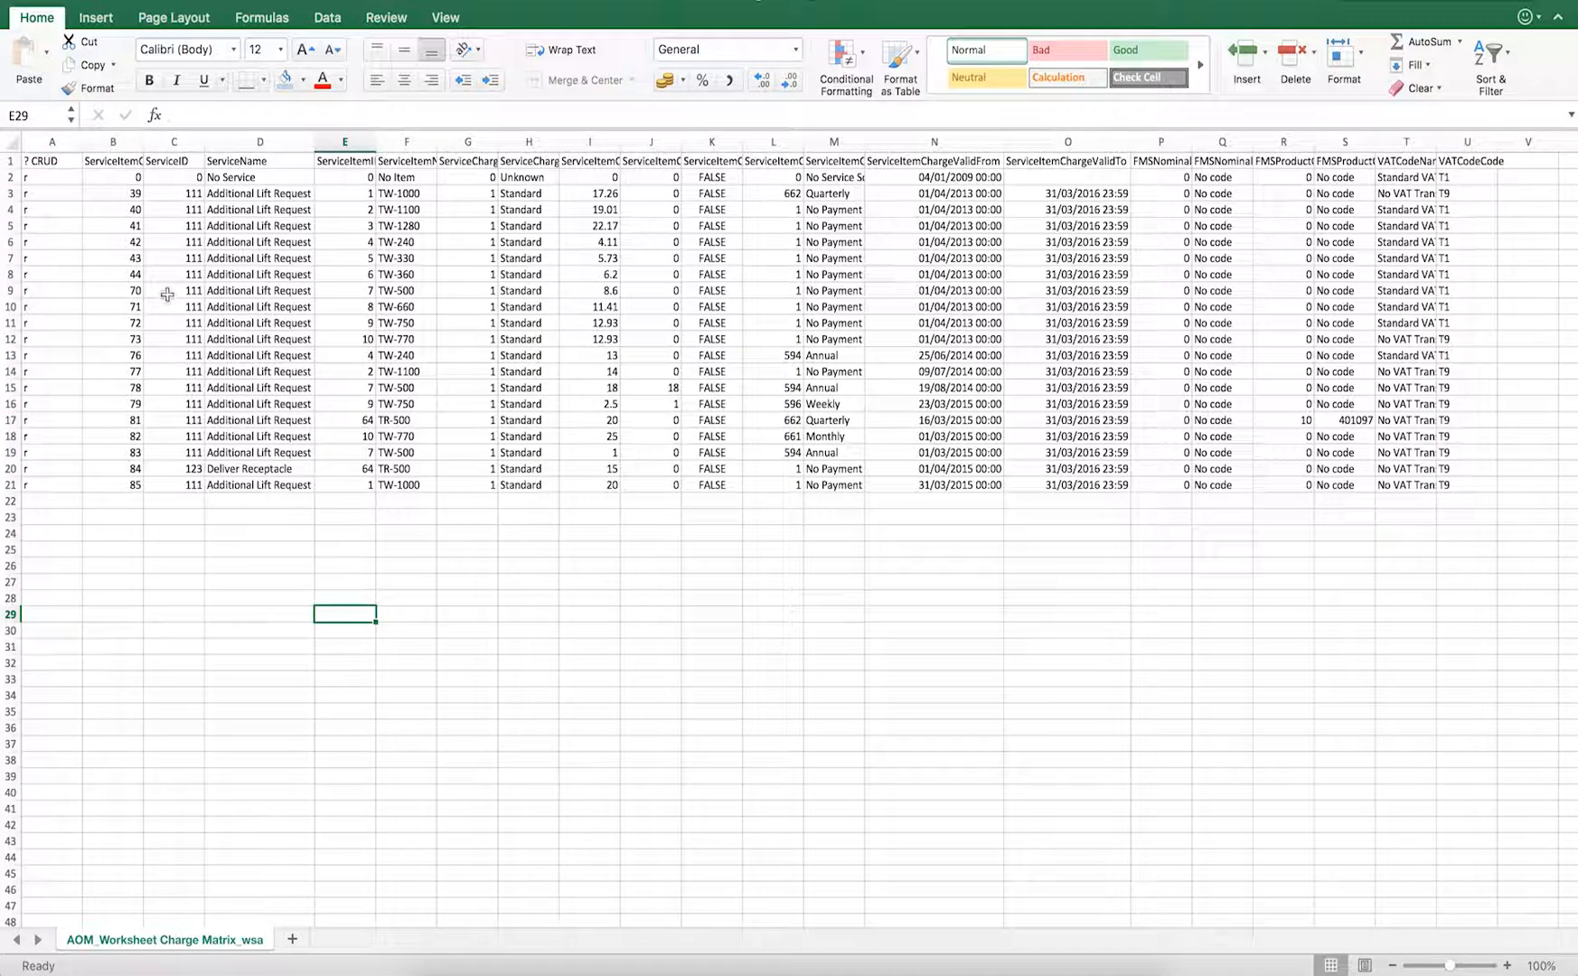
Copy charge rows 3 to 21 into the empty rows starting at row 22 and shade the copies light blue
left_click(12, 192)
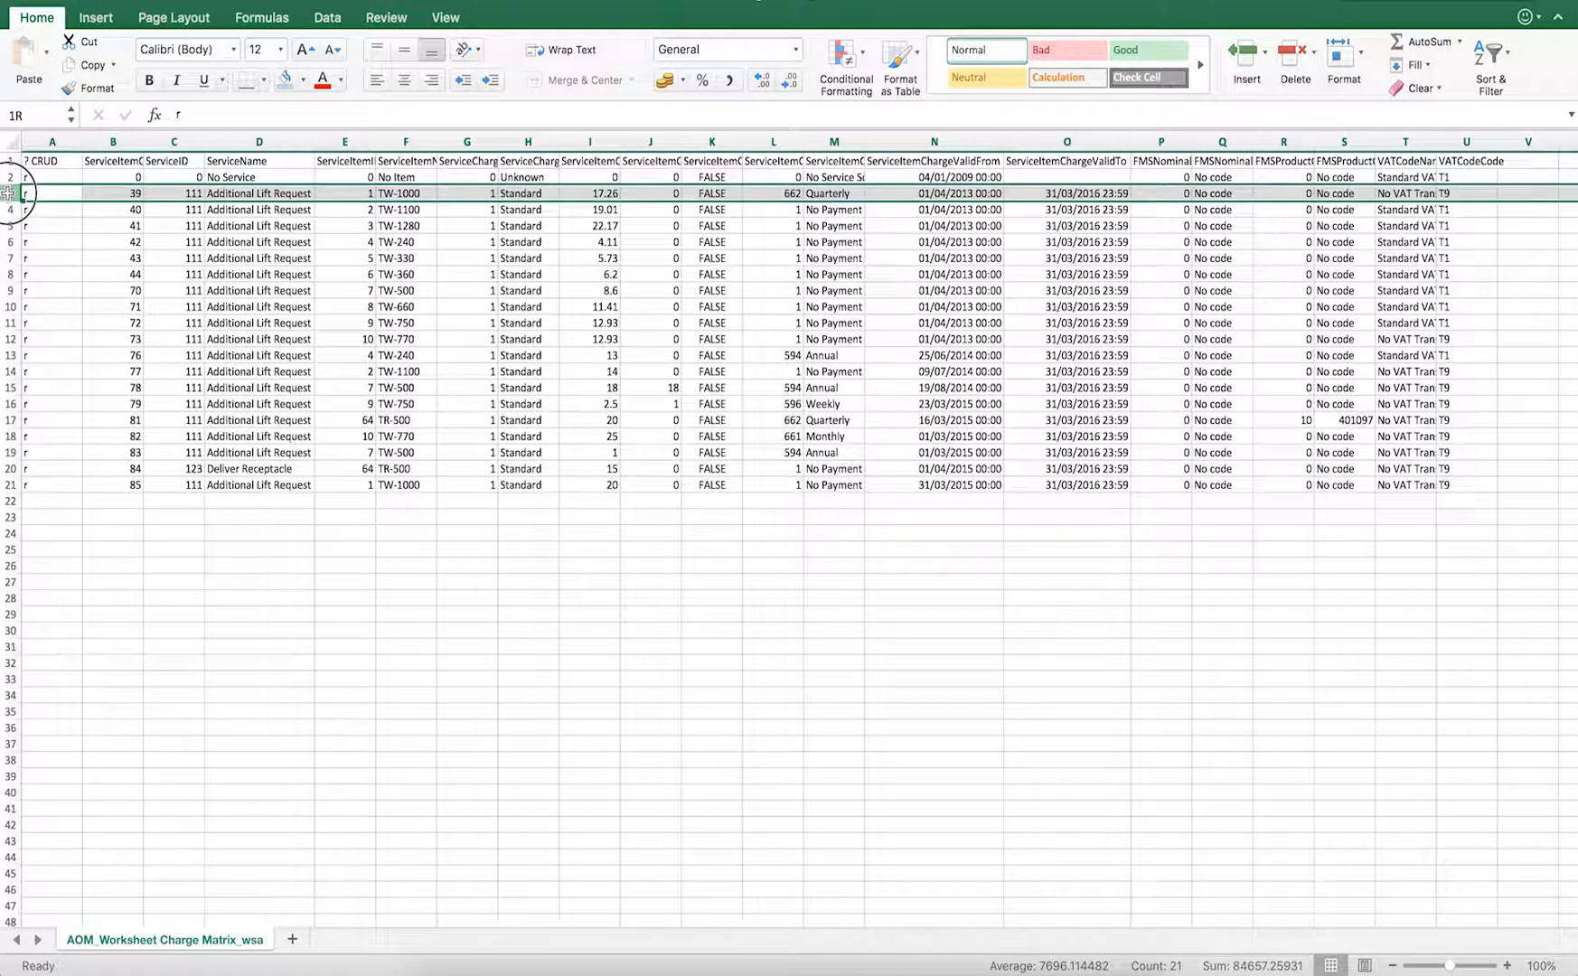
left_click_drag(8, 193, 8, 485)
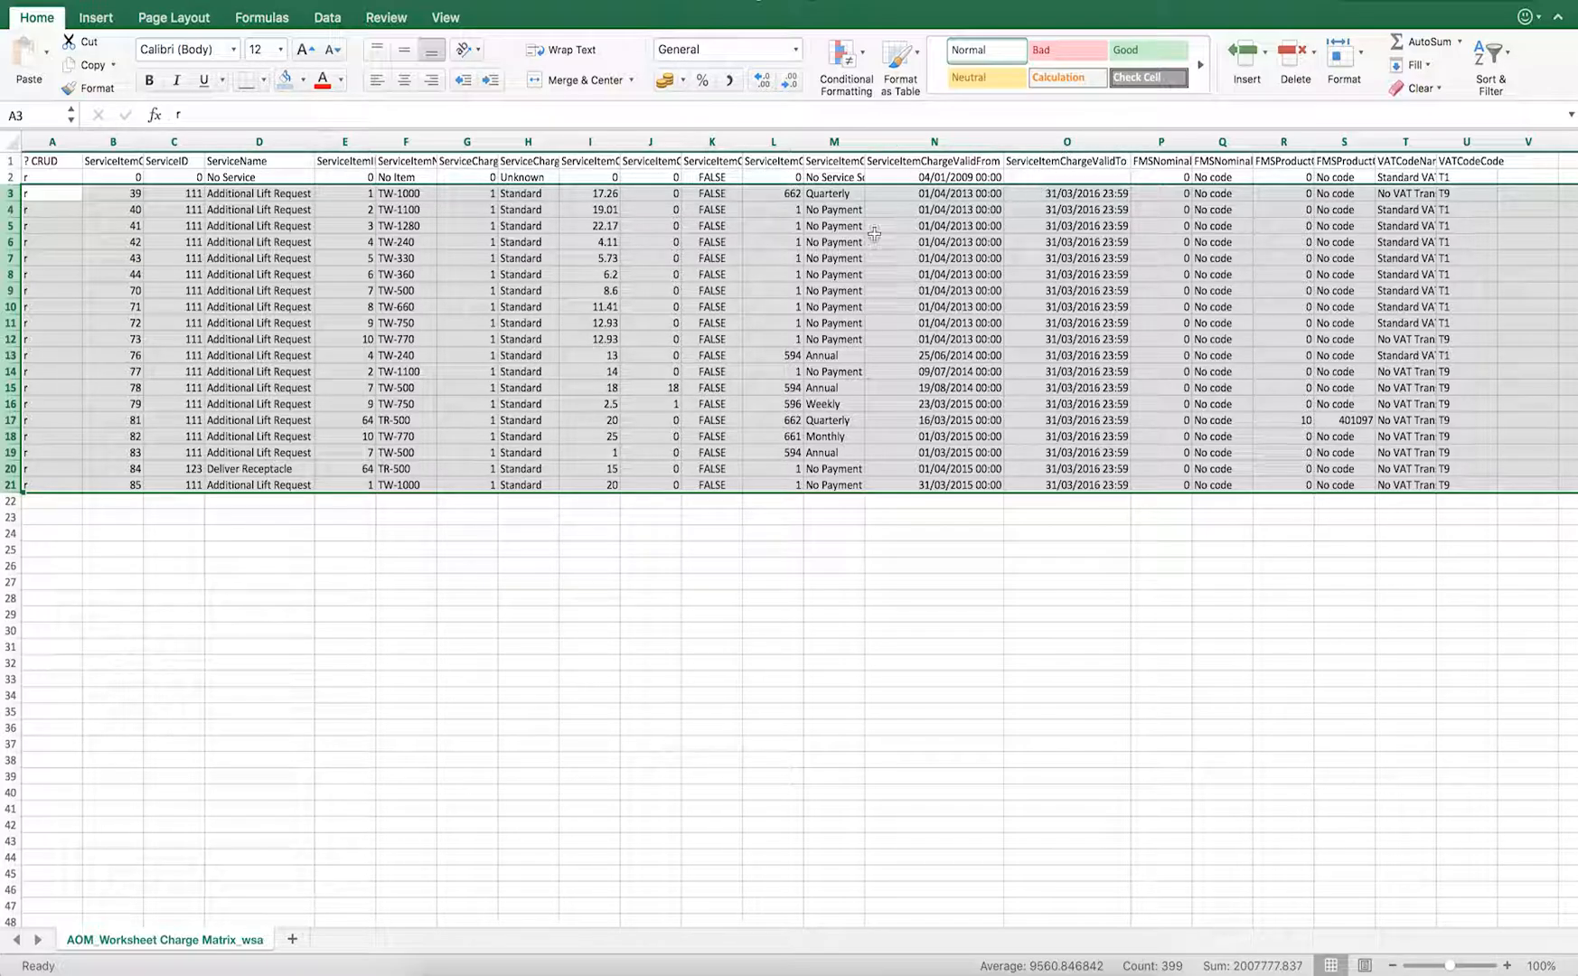
right_click(589, 282)
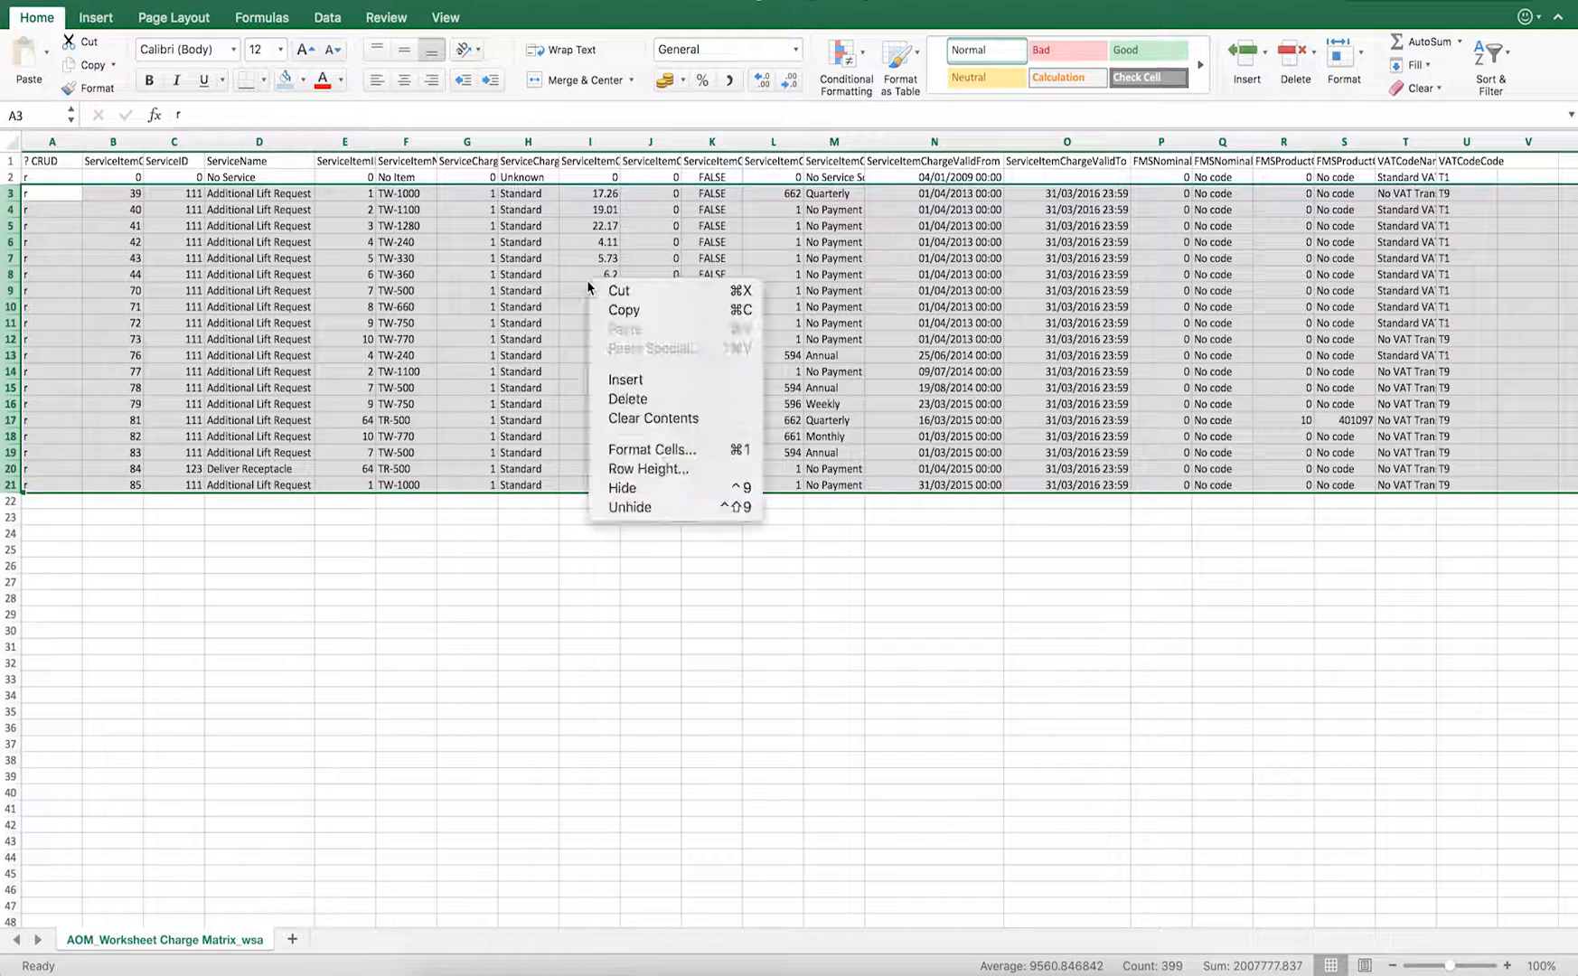
left_click(648, 312)
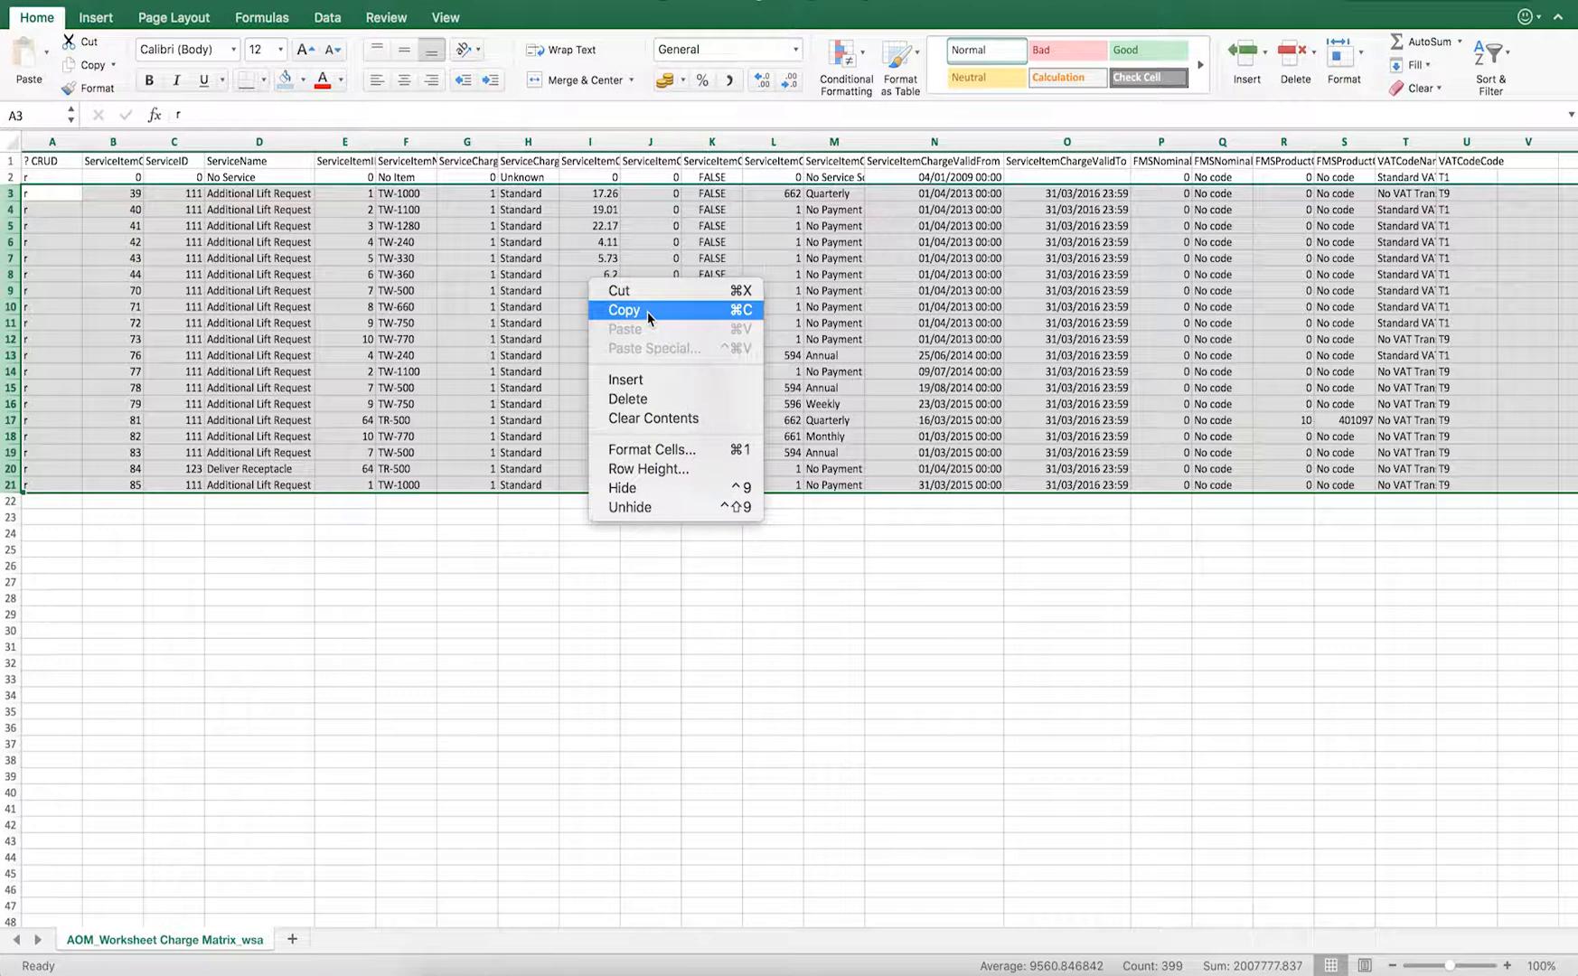
left_click(68, 503)
right_click(68, 503)
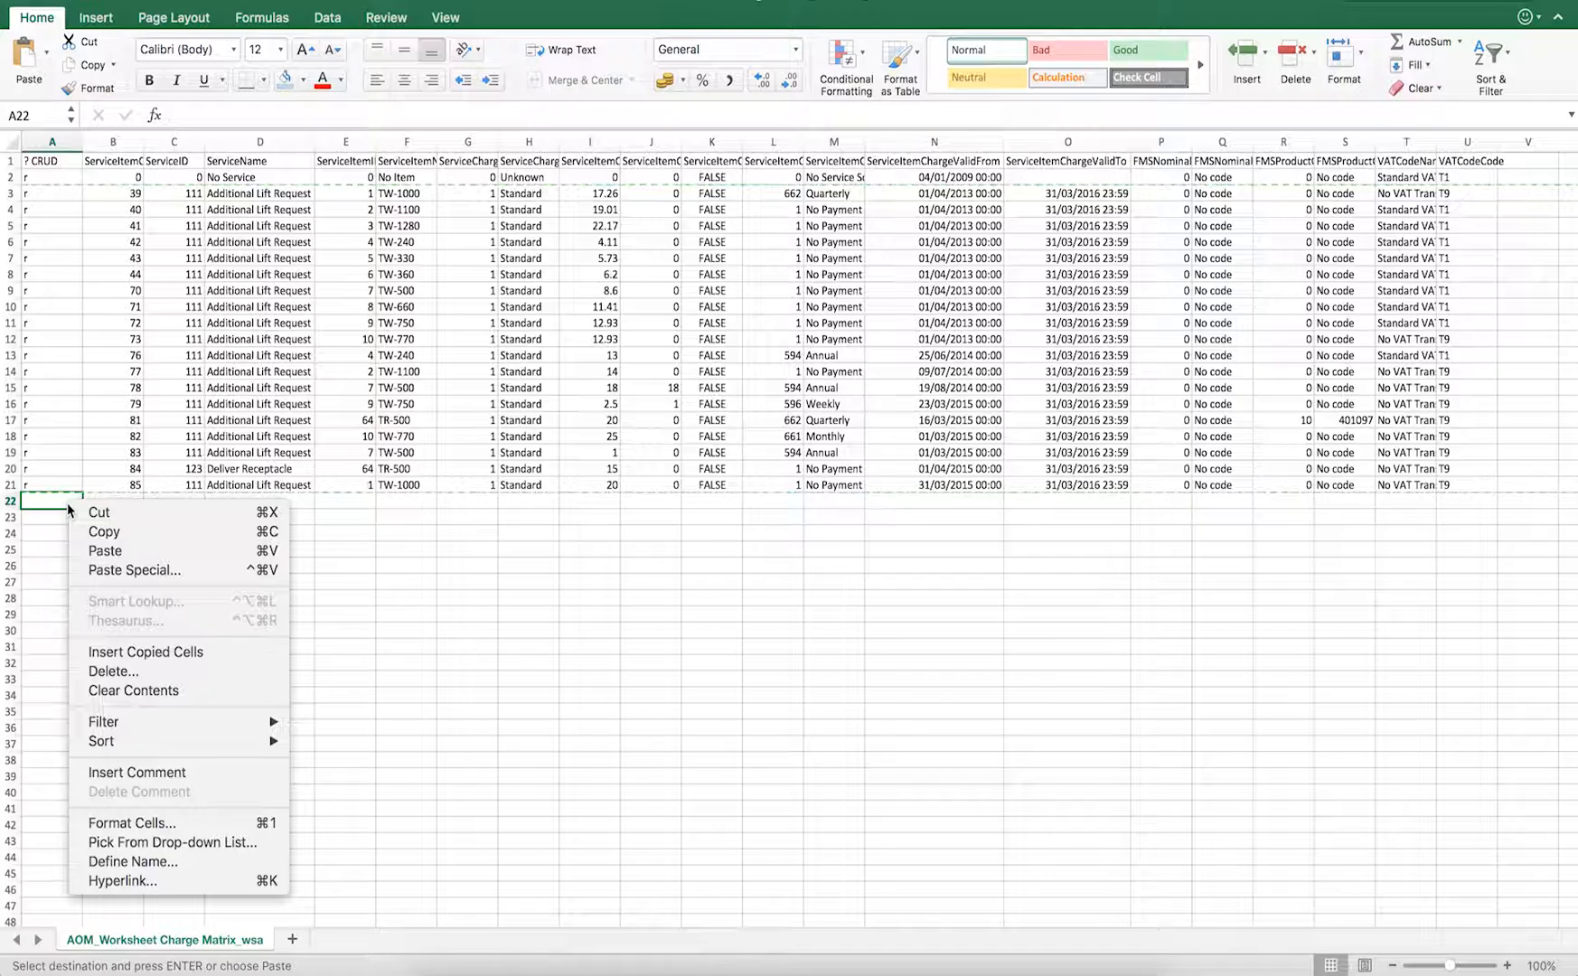
left_click(105, 550)
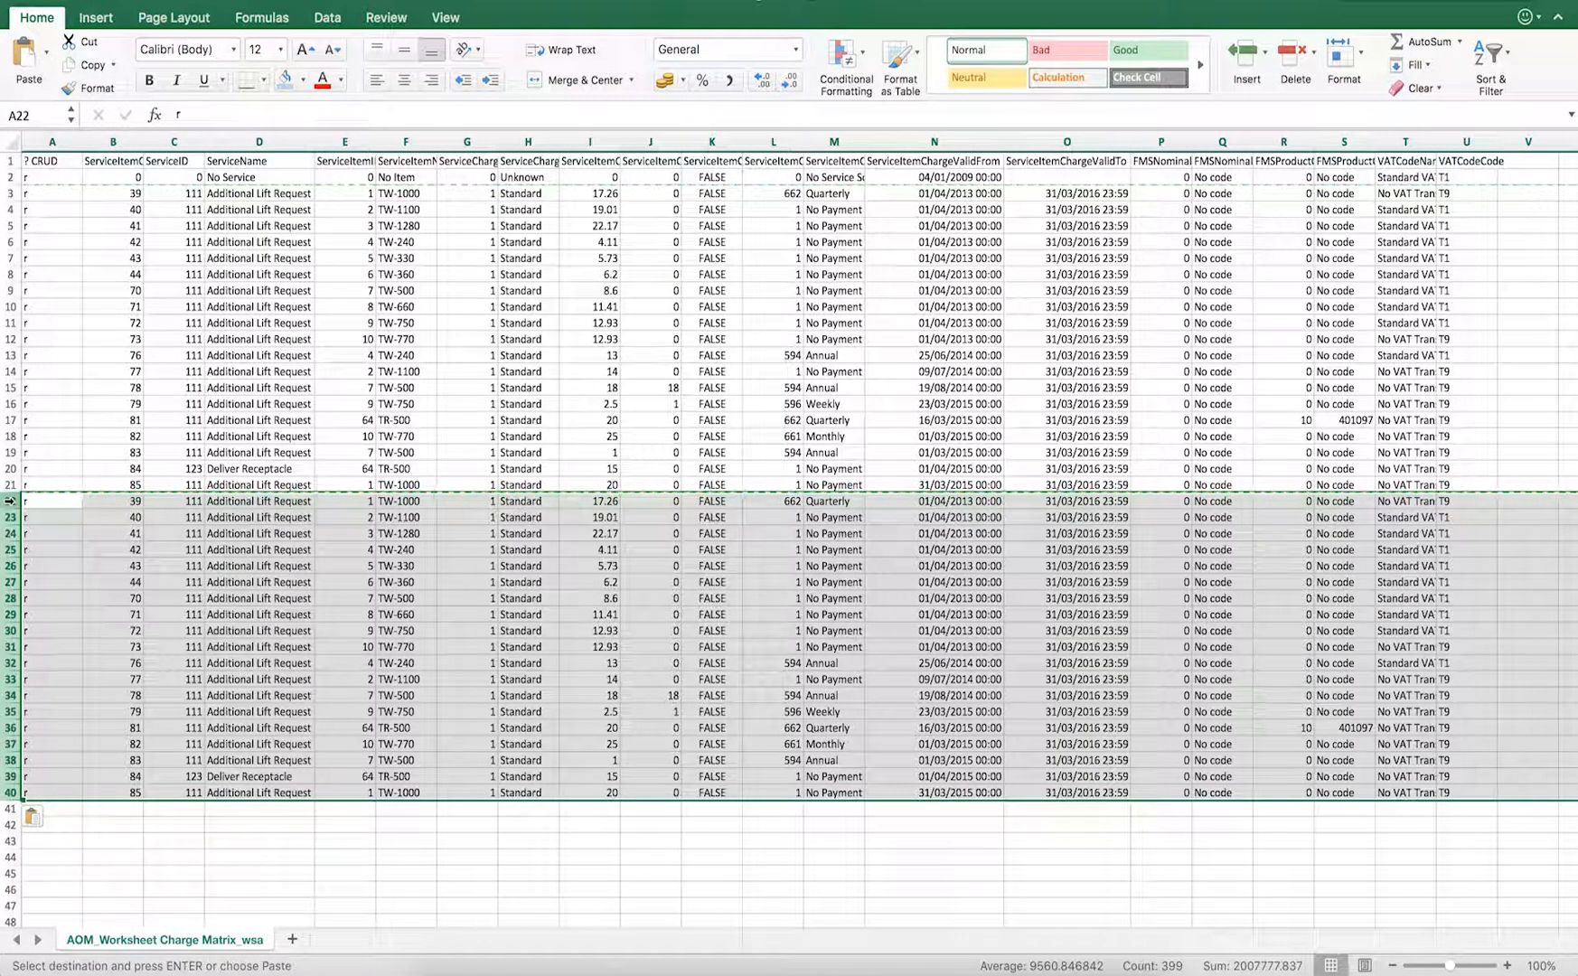
left_click(292, 87)
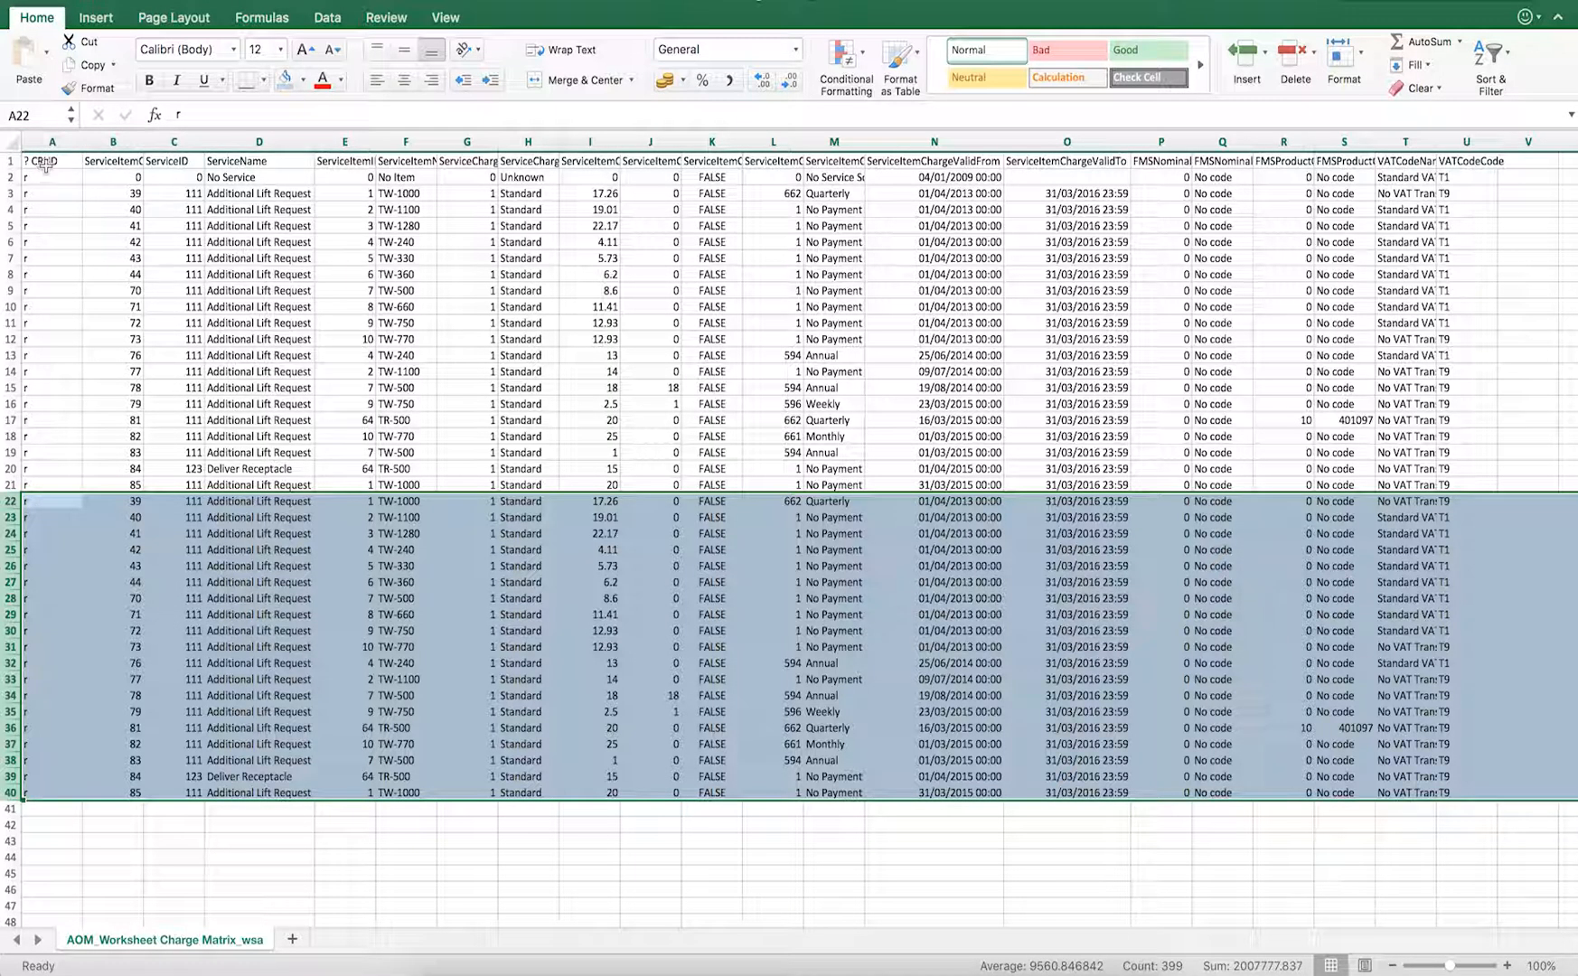
Set the ? CRUD value to c for all the copied charges in rows 22 to 40
left_click(43, 503)
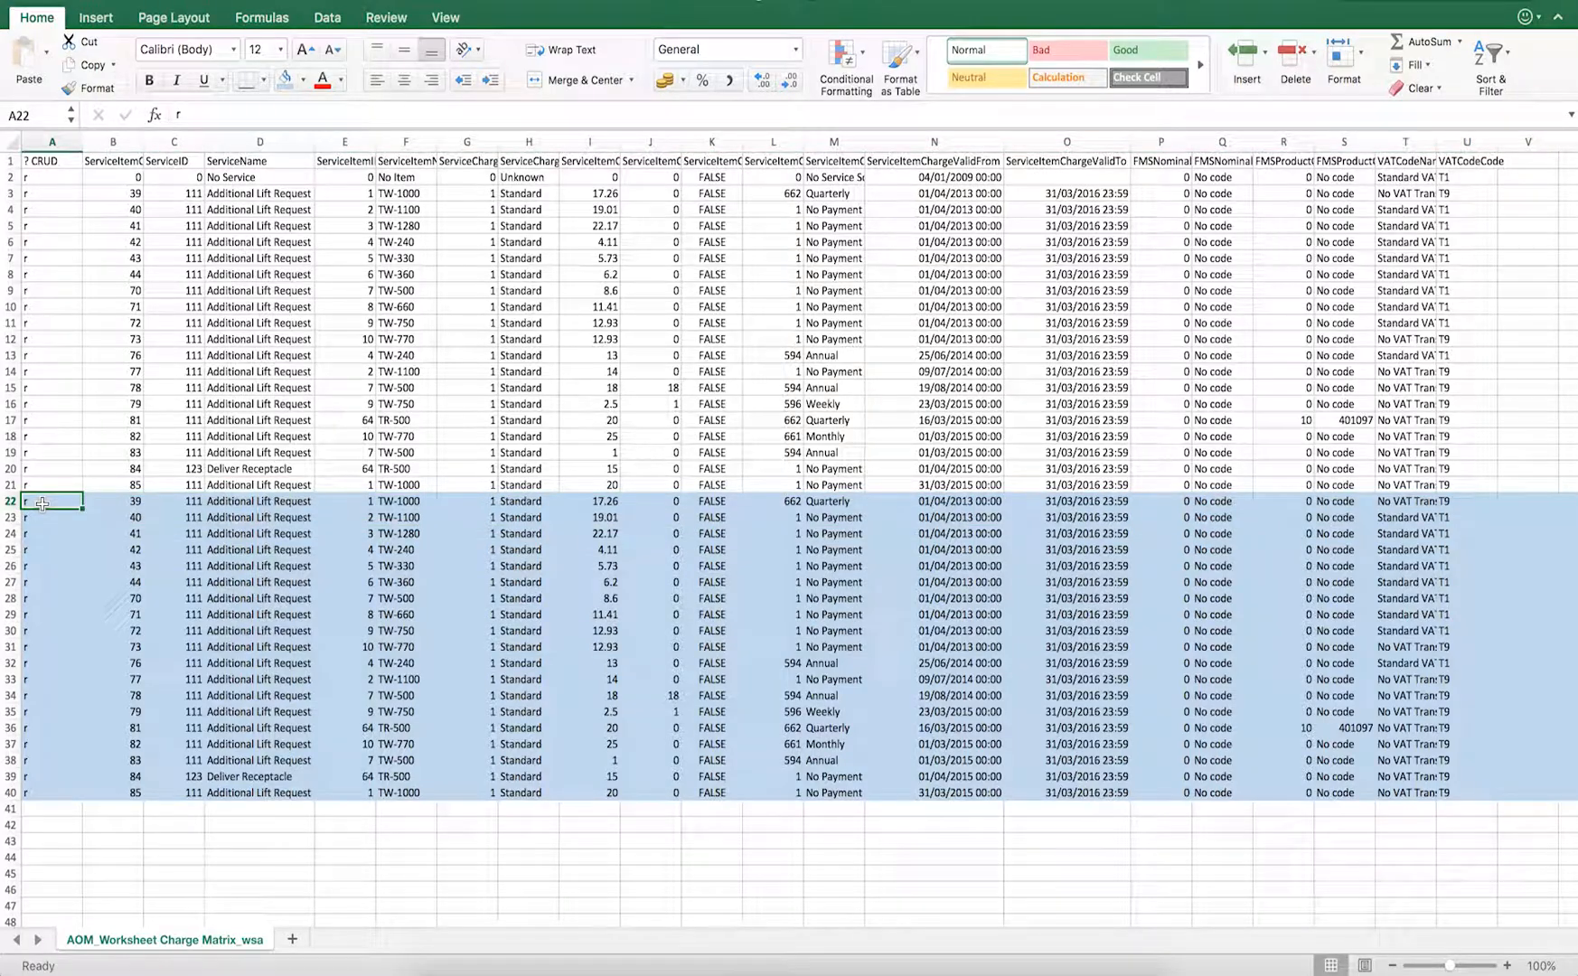
type("c")
key("Return")
type("c")
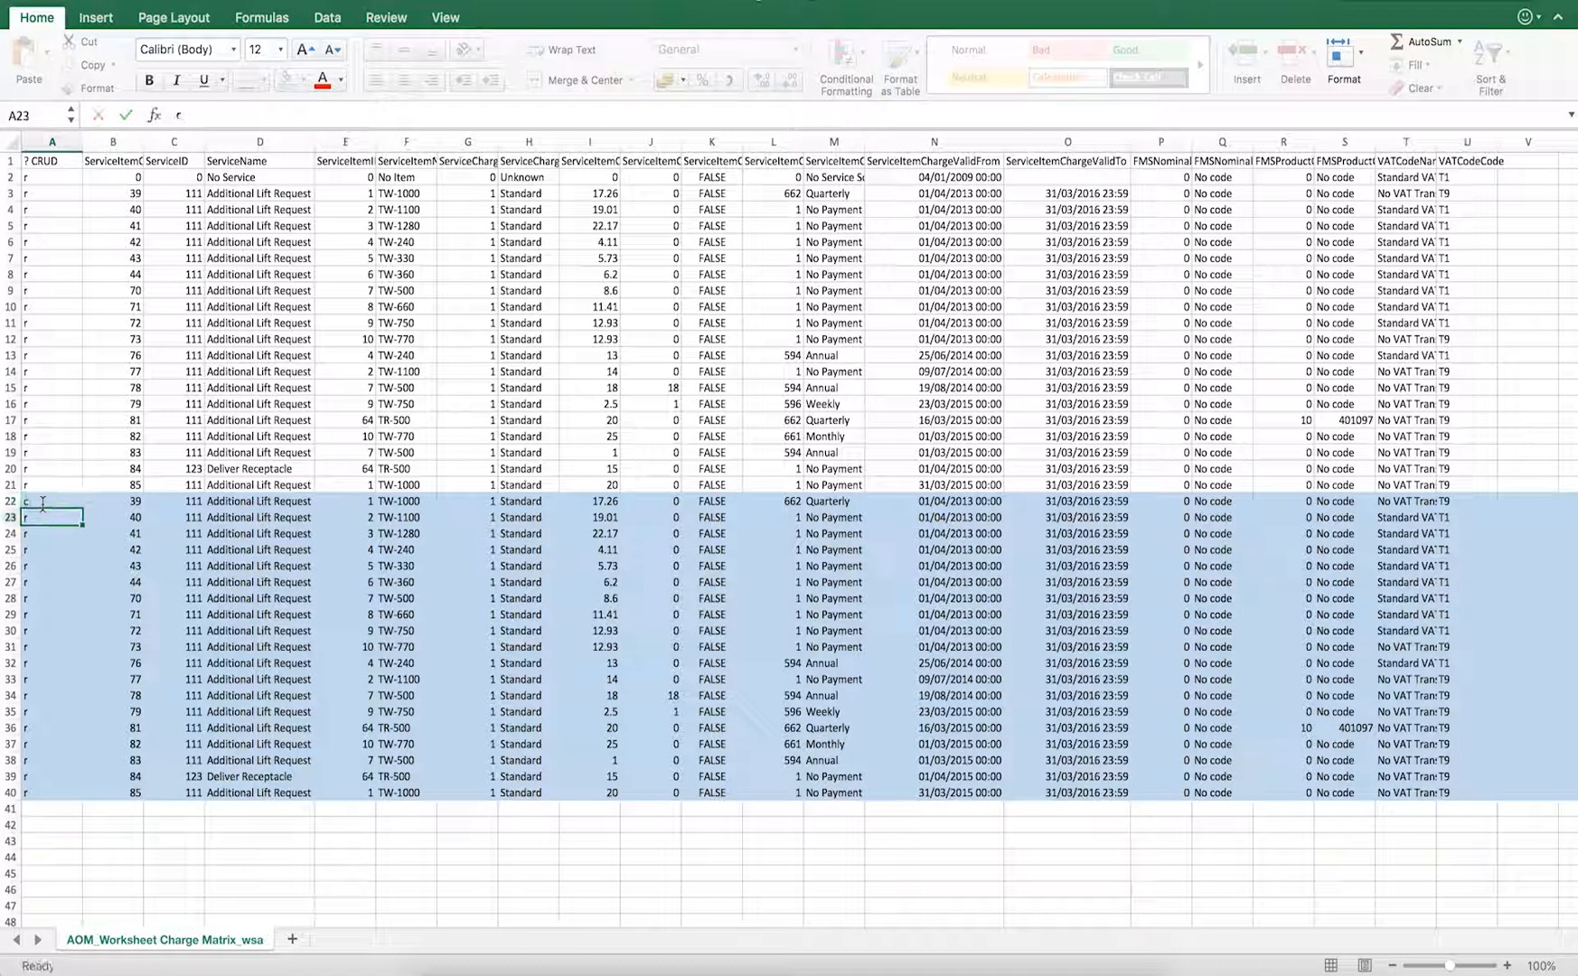
key("Return")
type("c")
key("Return")
left_click(45, 535)
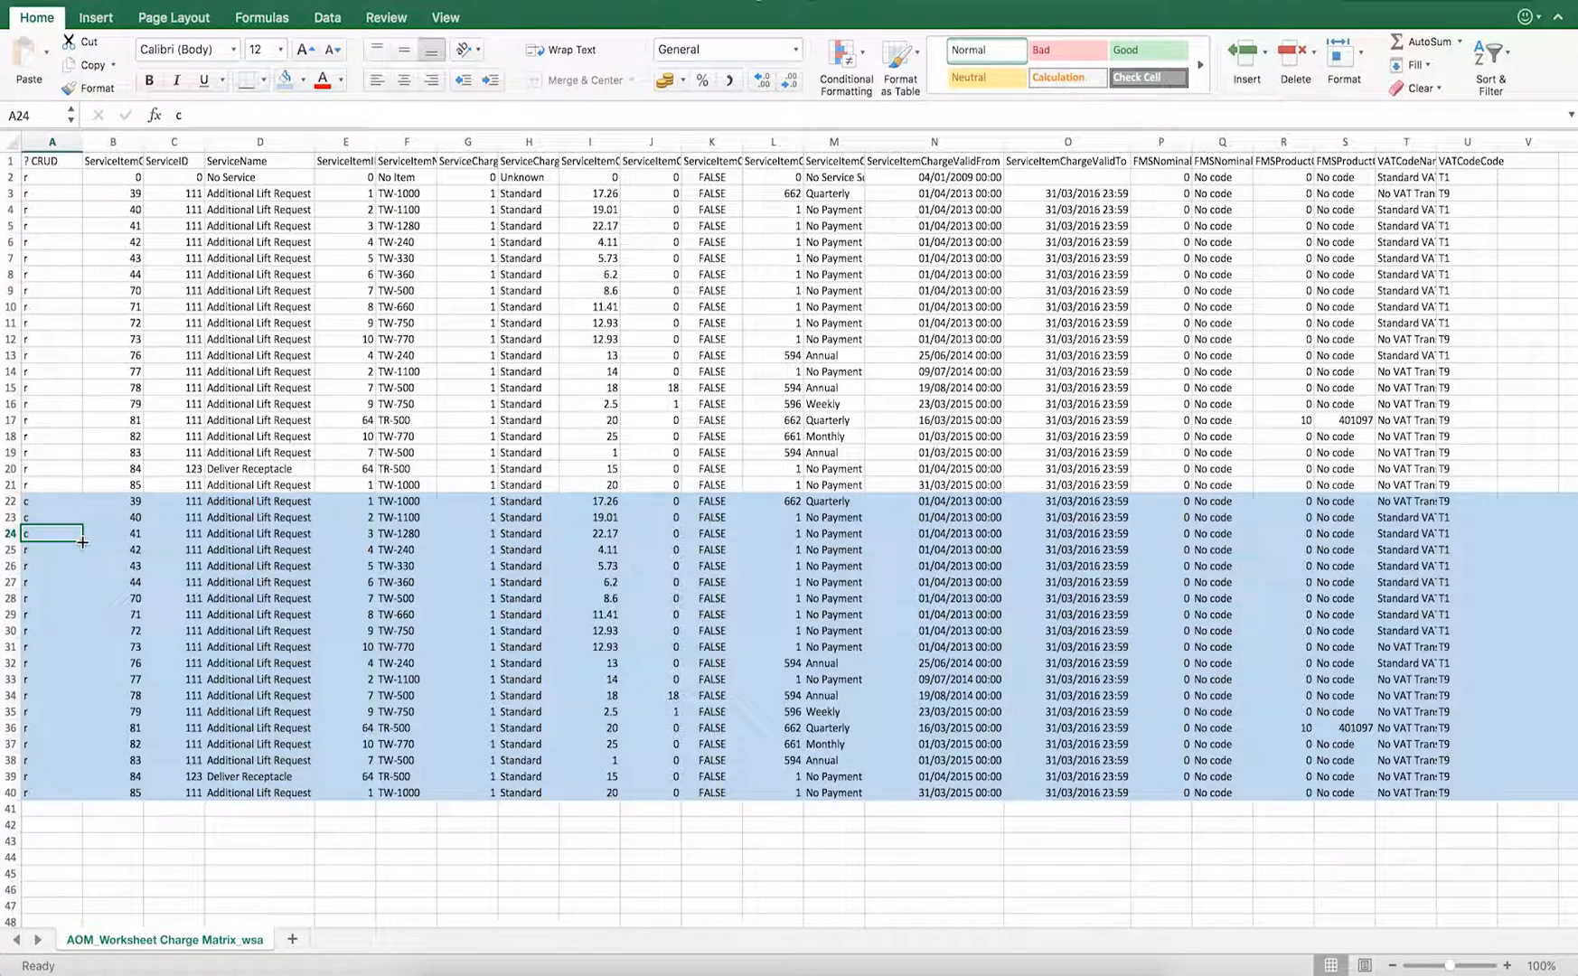
double_click(83, 541)
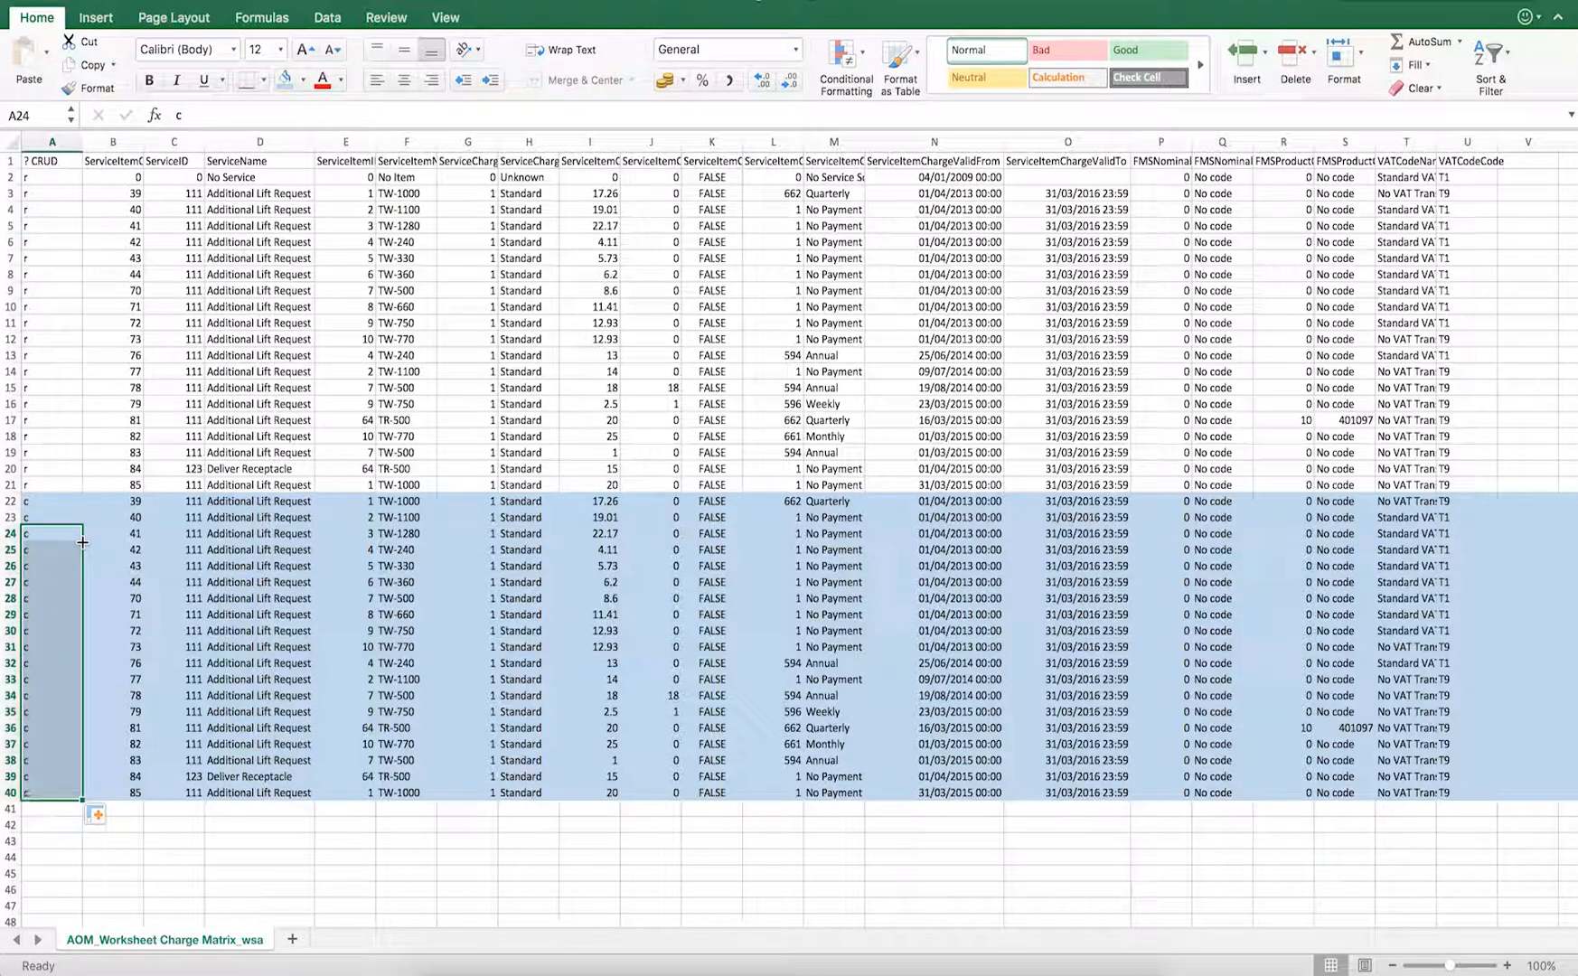
Widen the ServiceItemChargeID column to fit and clear the IDs of the copied charges in rows 22 to 40
left_click(146, 143)
double_click(146, 143)
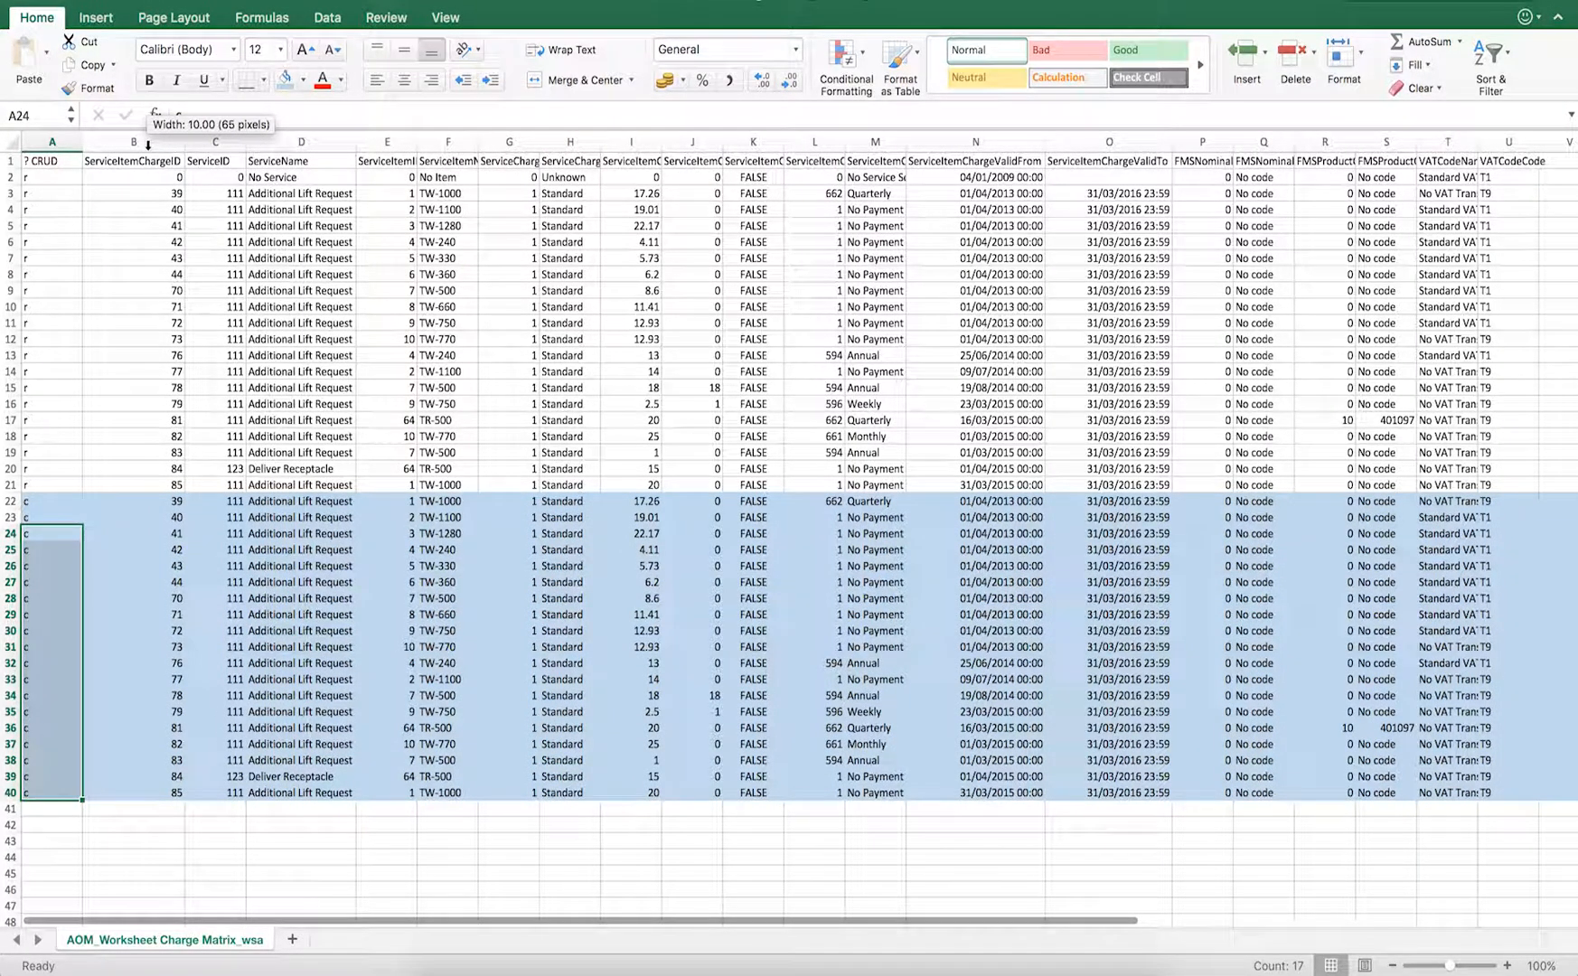
left_click(160, 503)
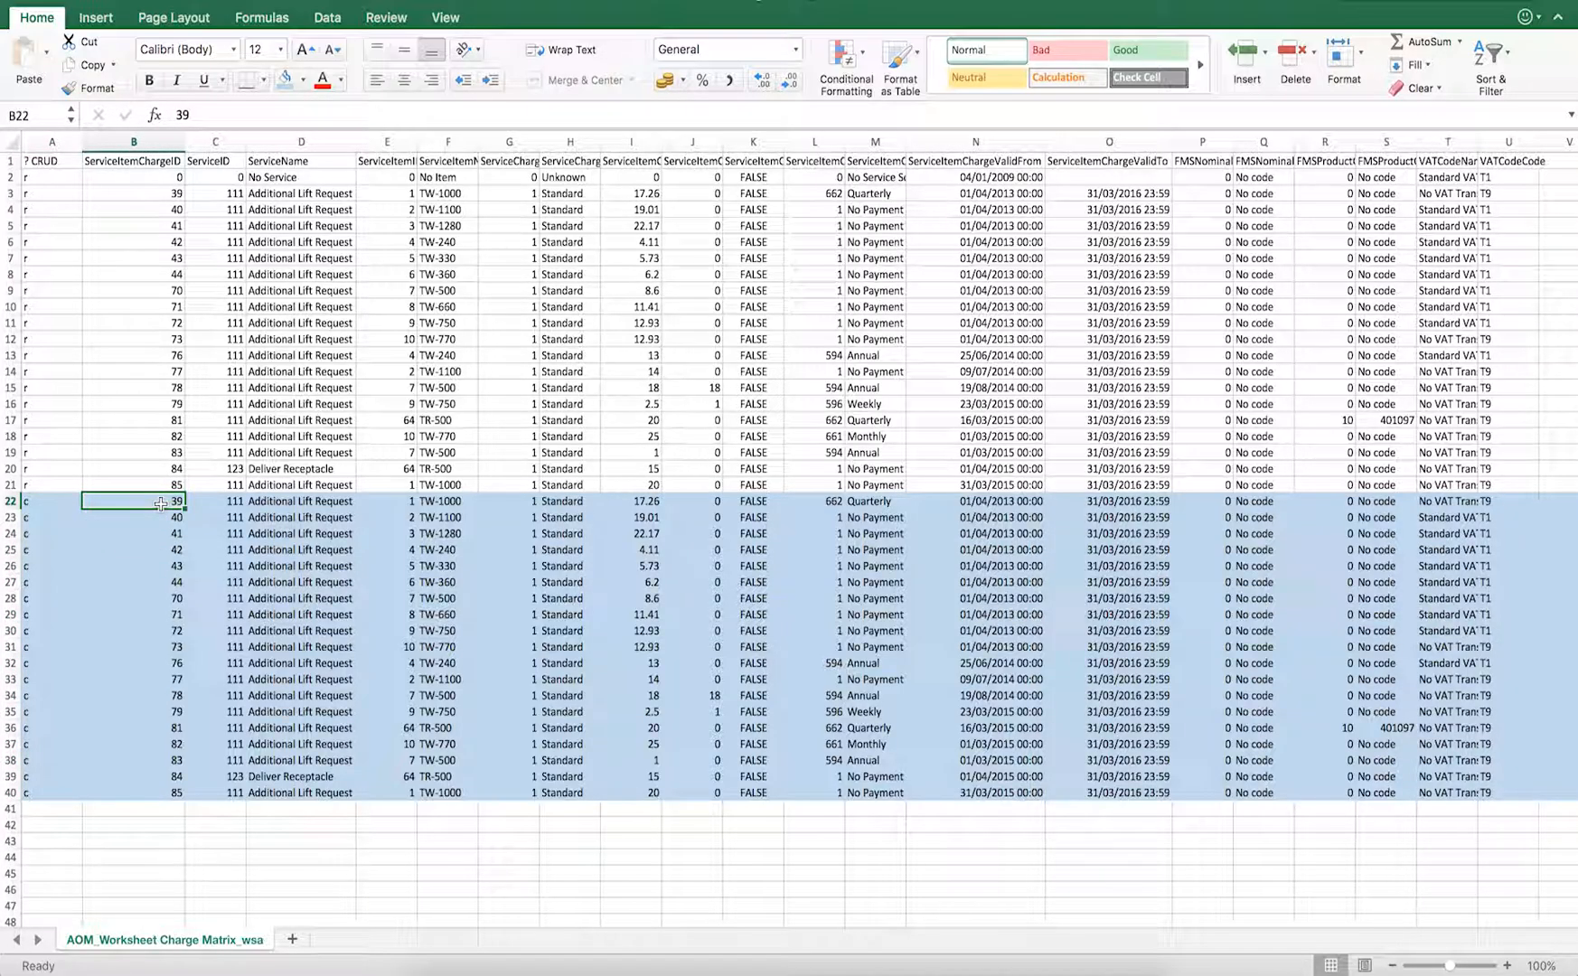
key("Delete")
key("Down")
key("Delete")
key("Down")
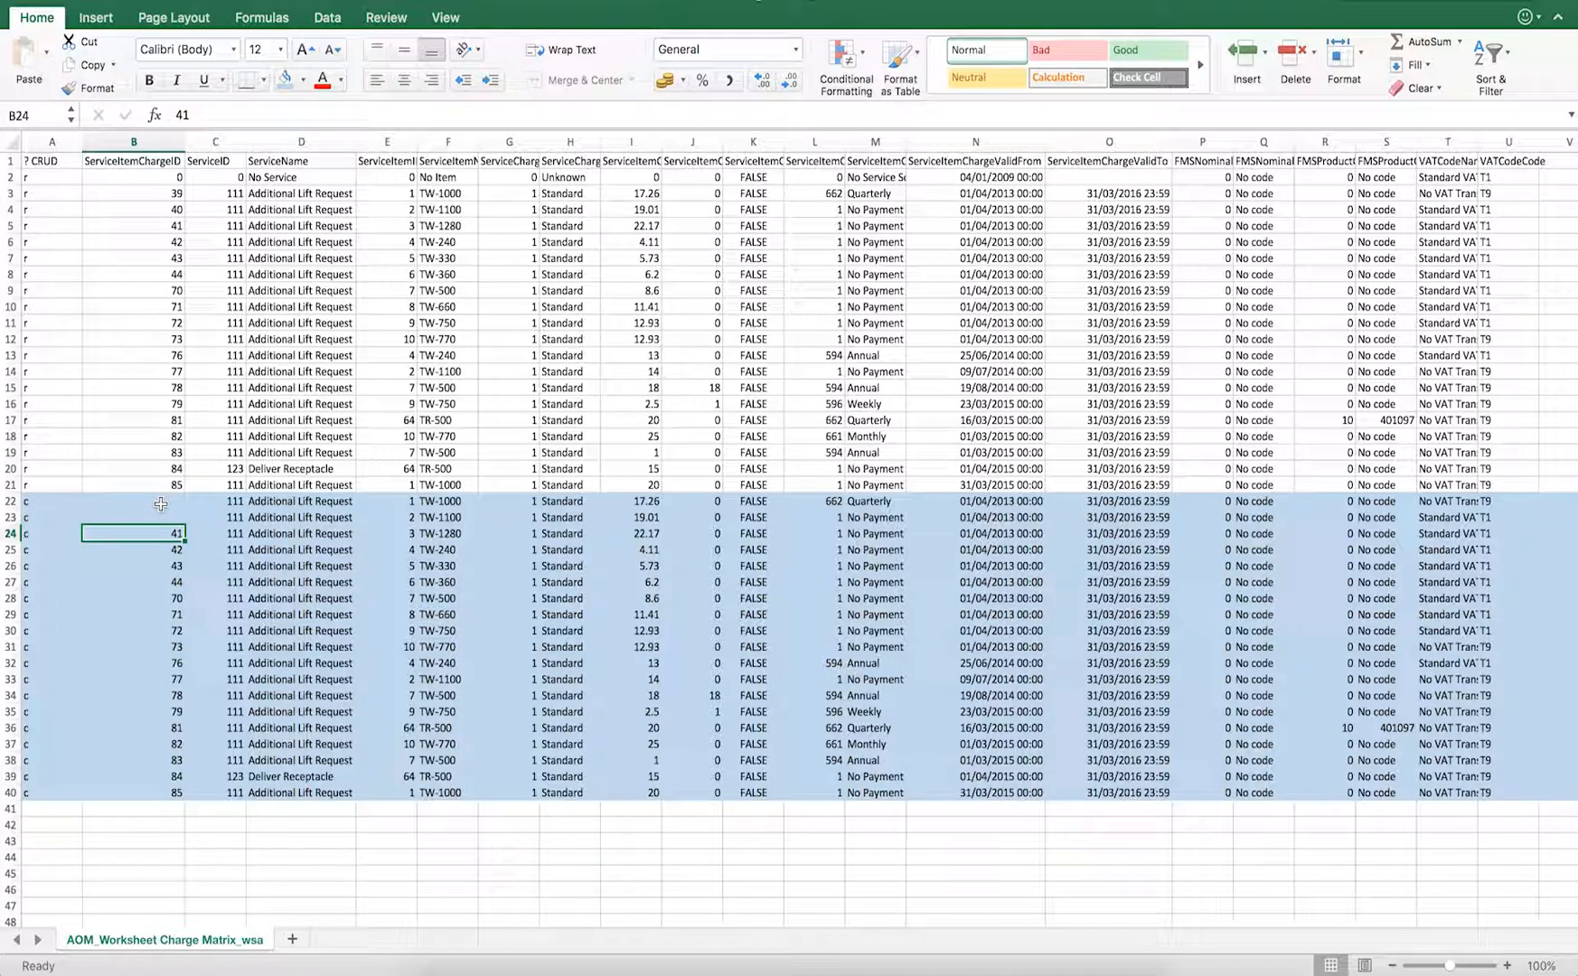
key("Up")
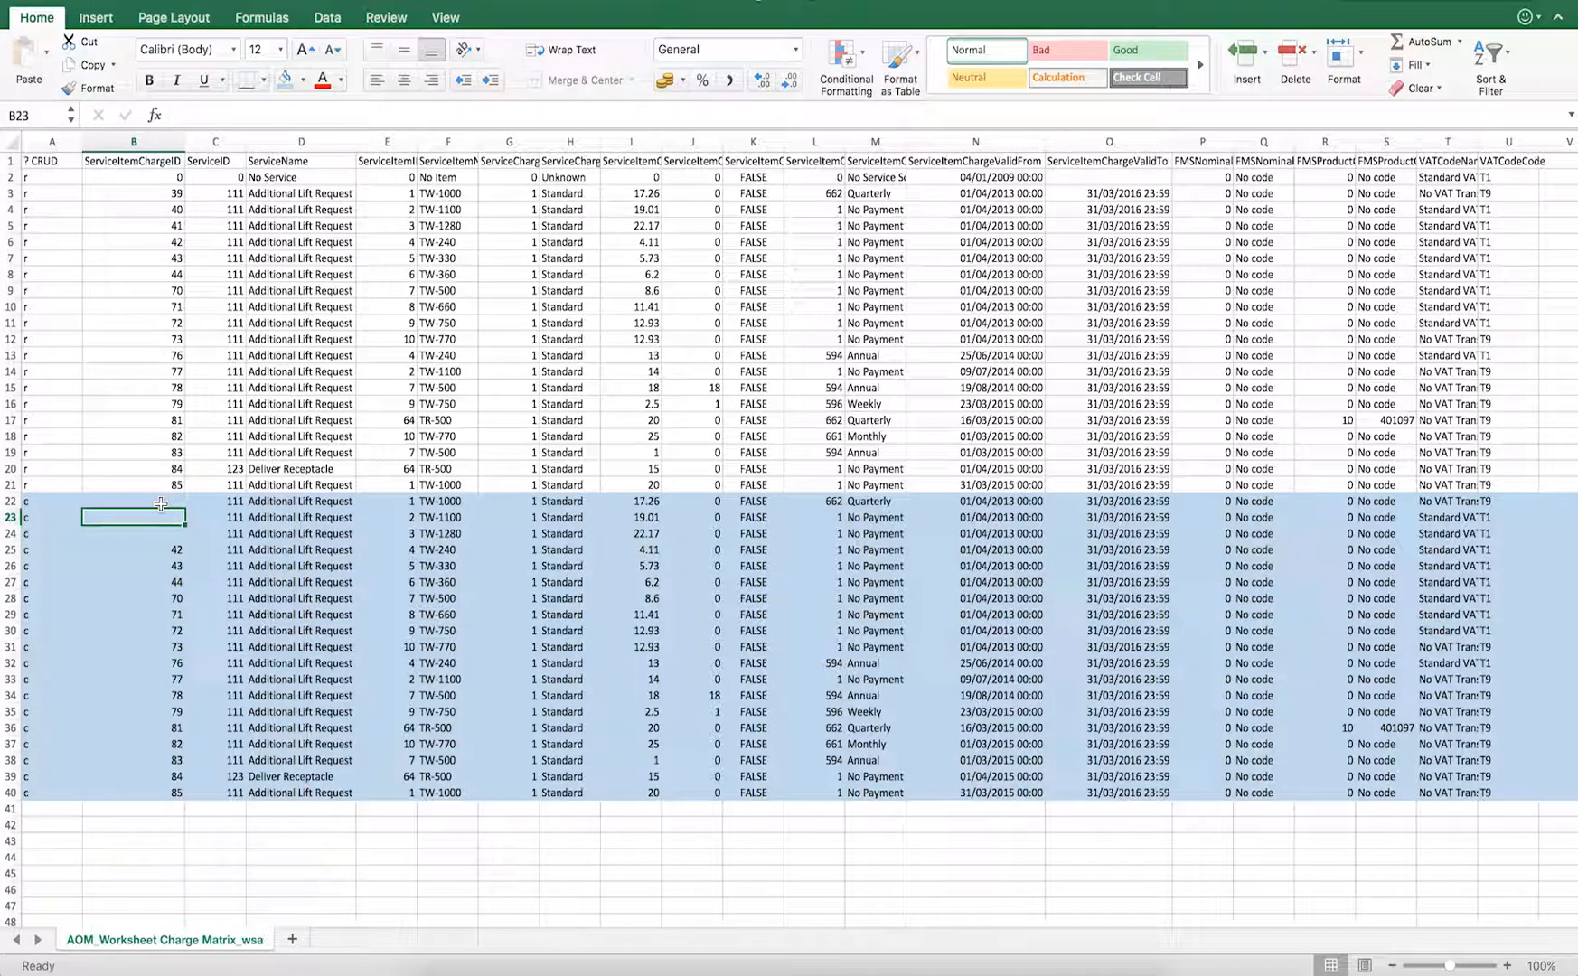
key("Up")
left_click_drag(183, 508, 169, 797)
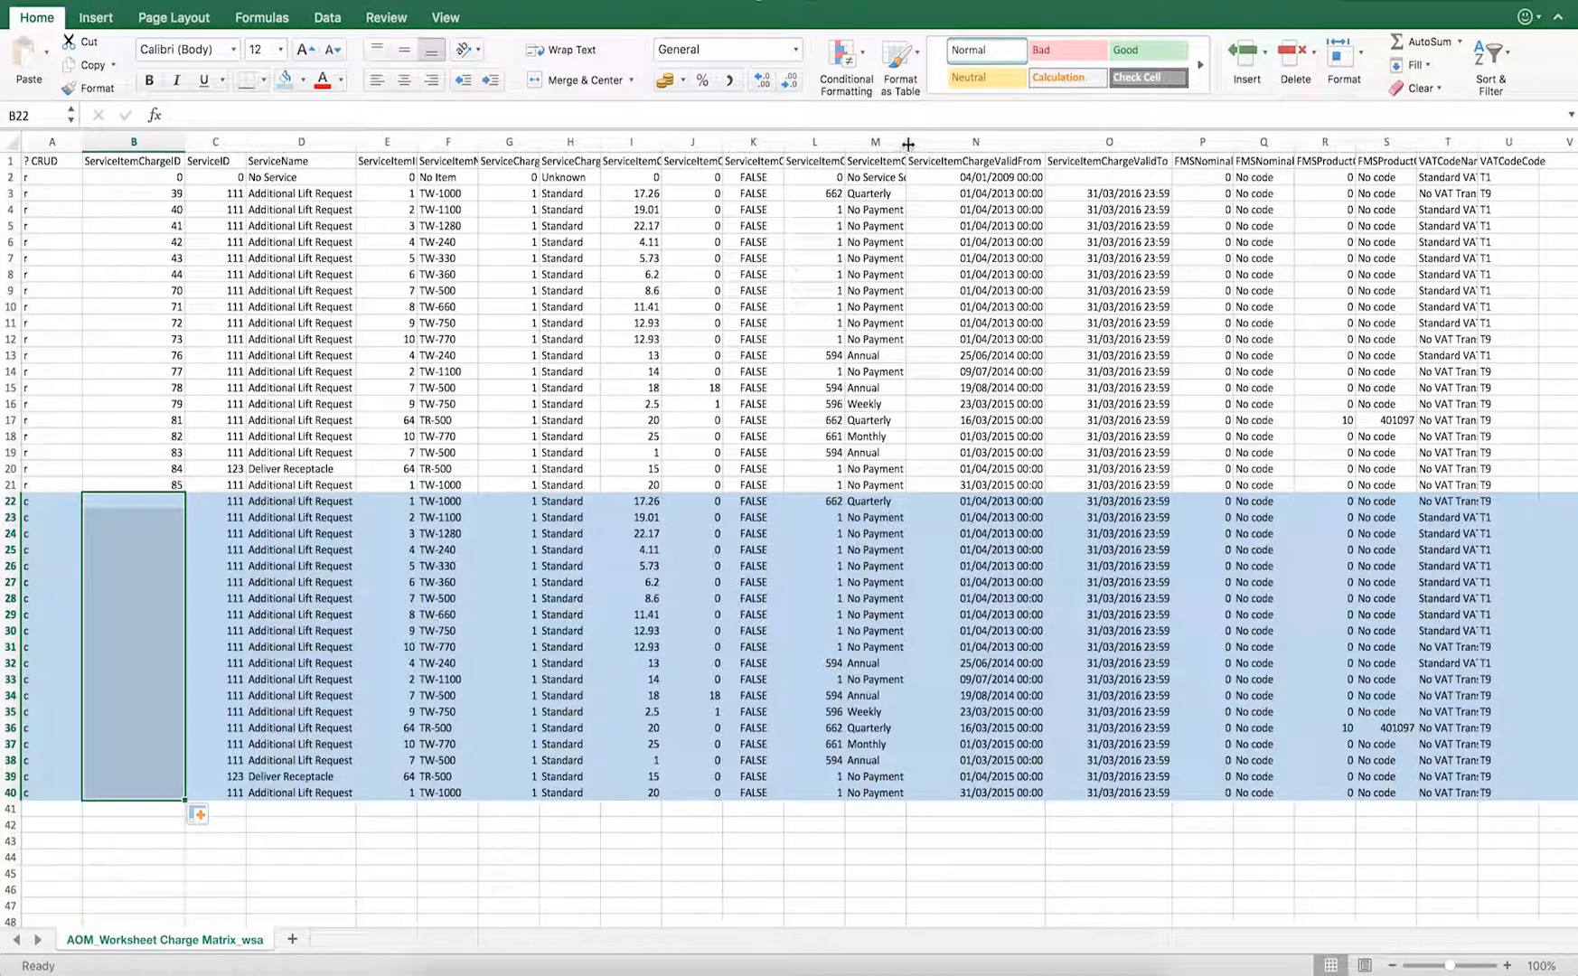
Widen the ServiceItemChargeScheduleName column to fit its contents and set the ServiceItemChargeValidFrom date in row 22 to 01/04/2016 00:00:00
left_click_drag(908, 145, 1006, 144)
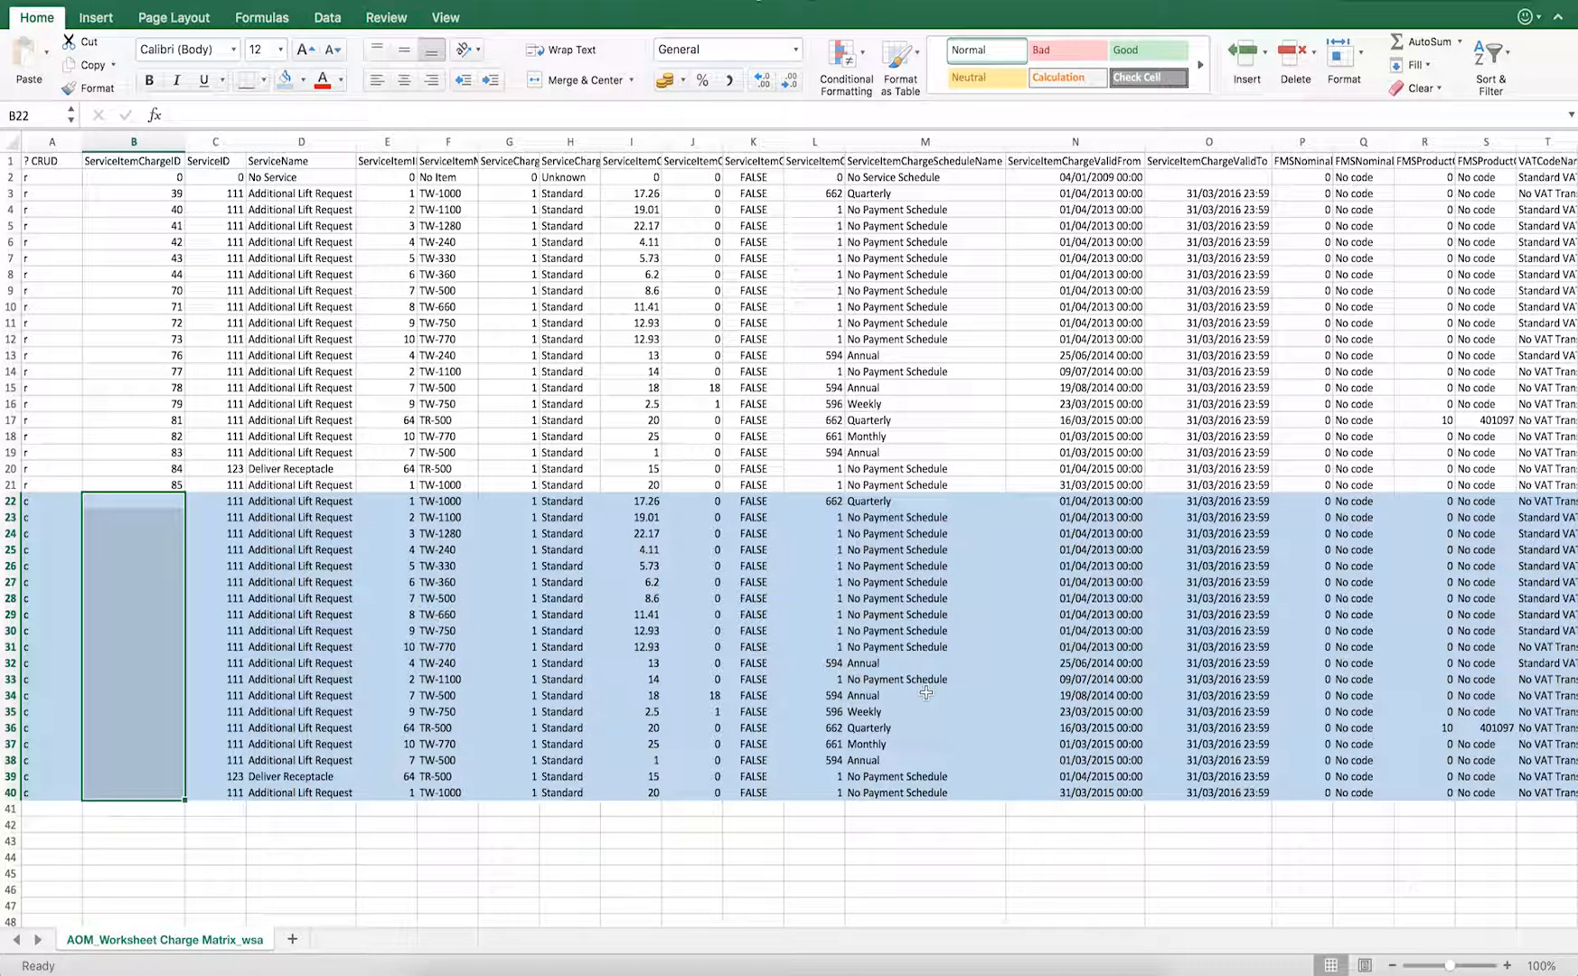
left_click(248, 837)
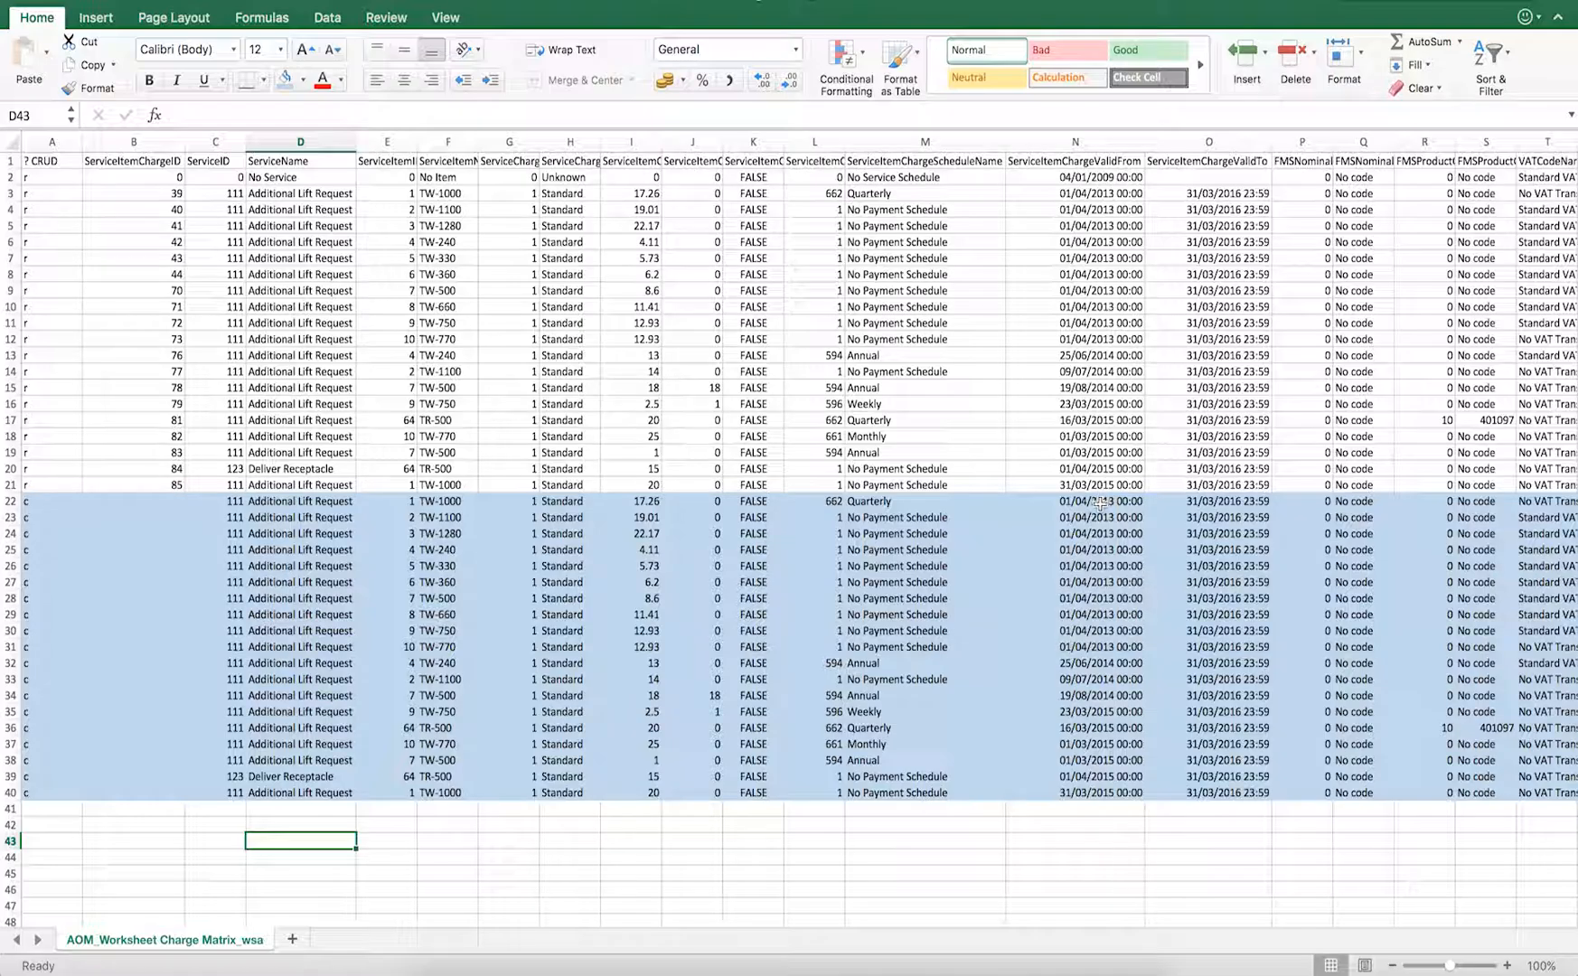
left_click(1075, 142)
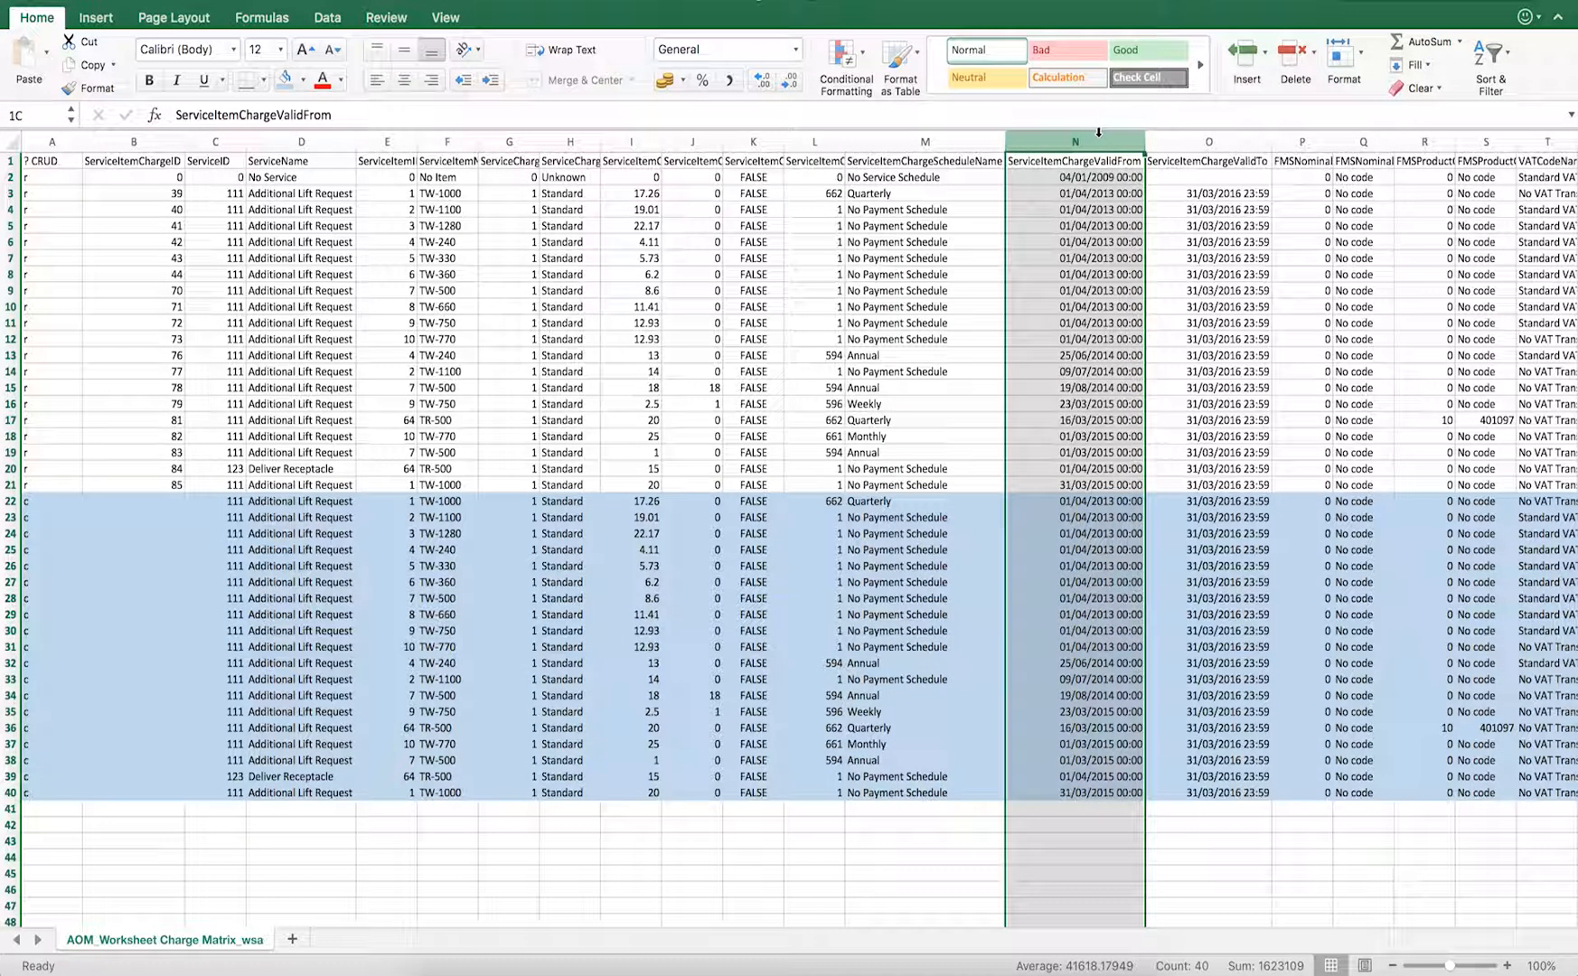
left_click(1100, 501)
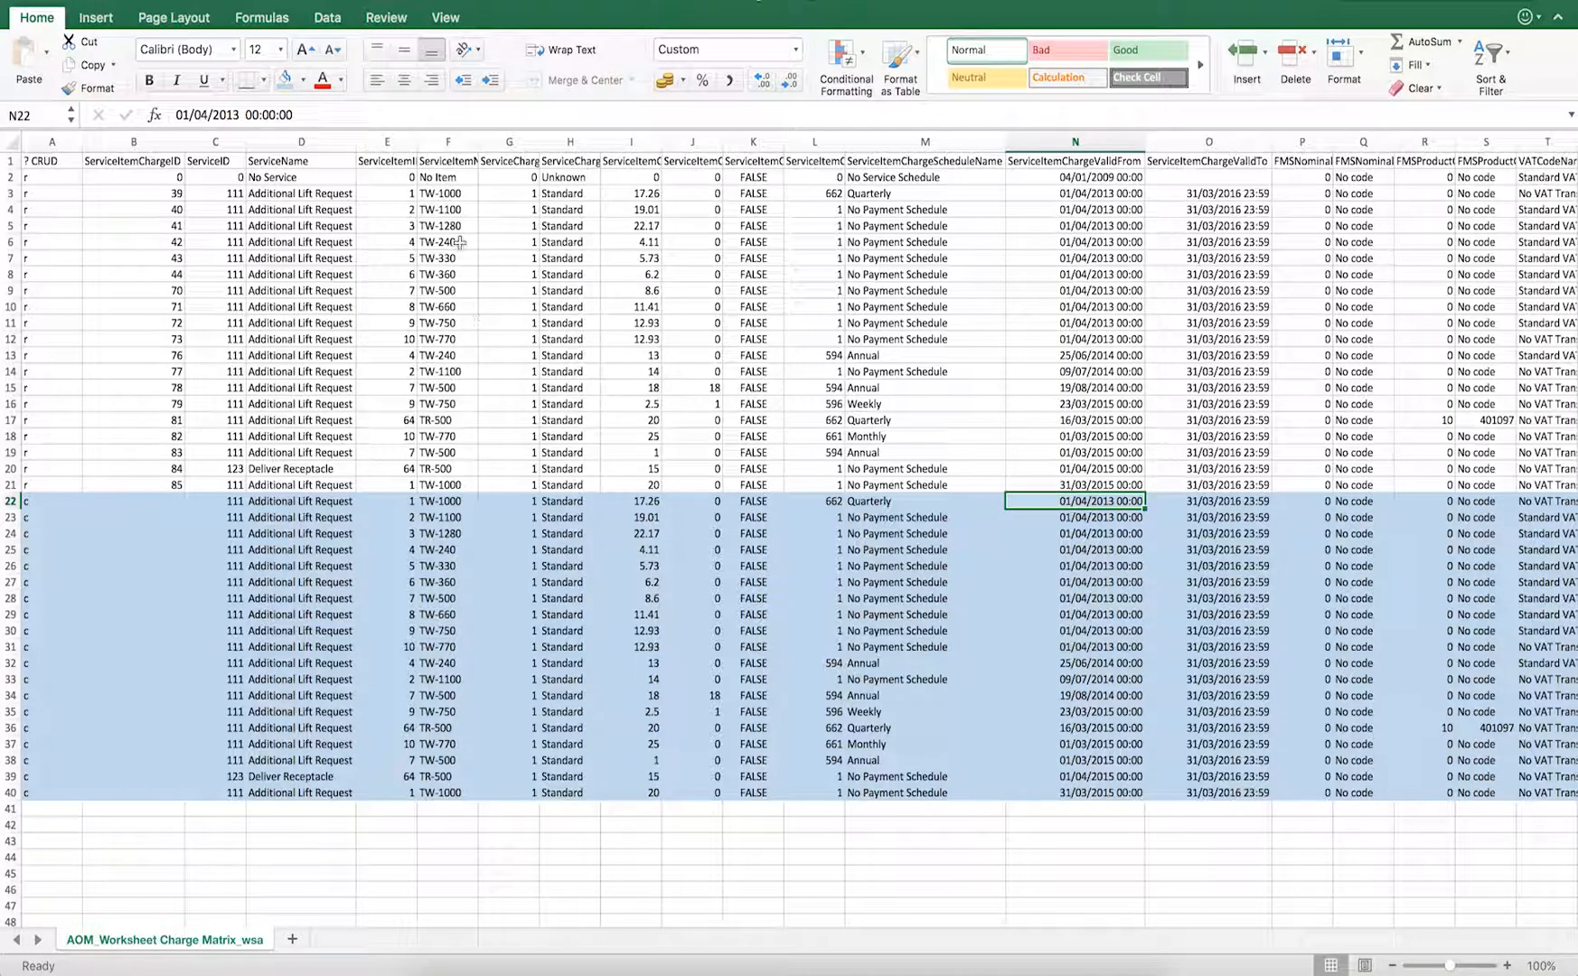
left_click(239, 115)
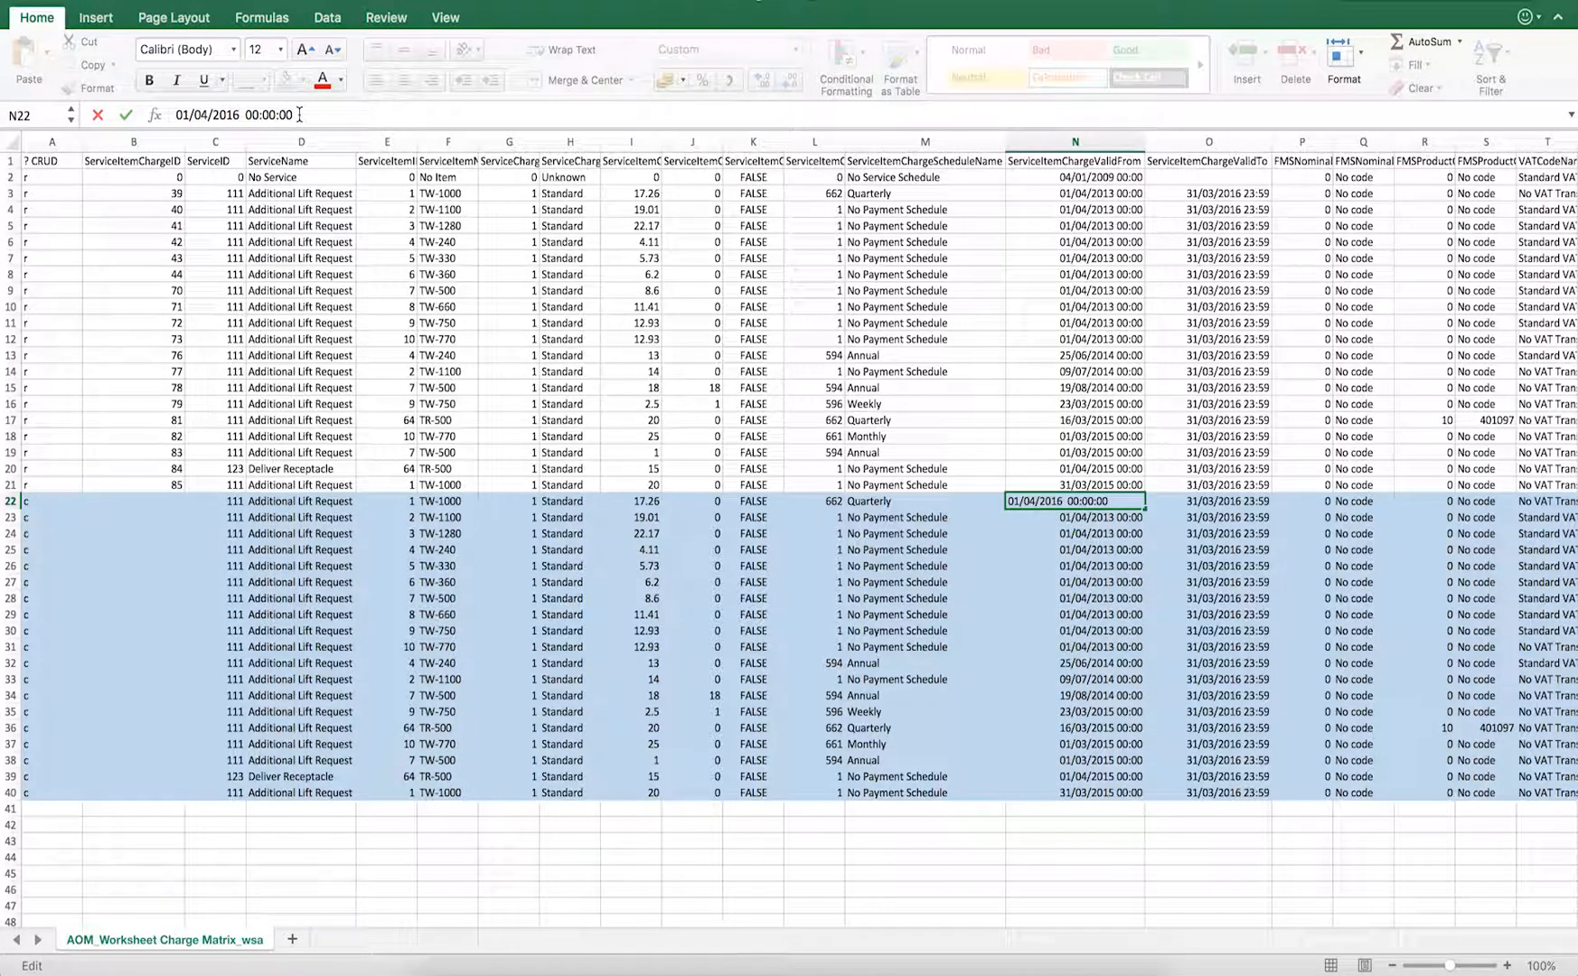
key("Return")
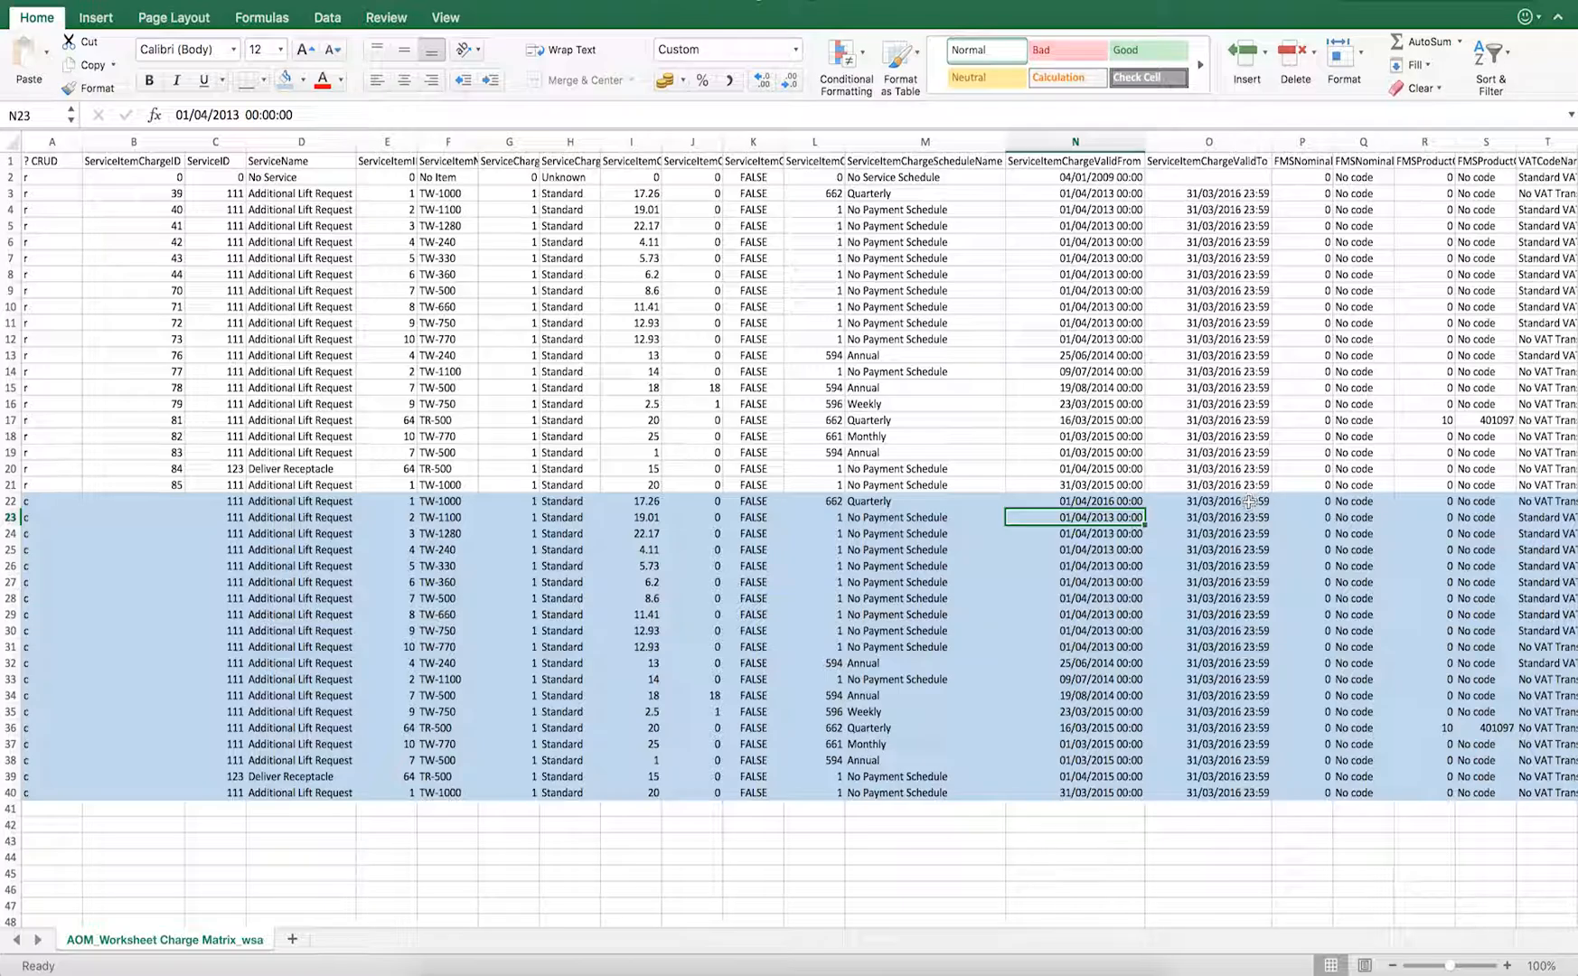
Set the ServiceItemChargeValidFrom date to 01/04/2016 00:00:00 for all copied charges in rows 22 to 40
left_click(1249, 502)
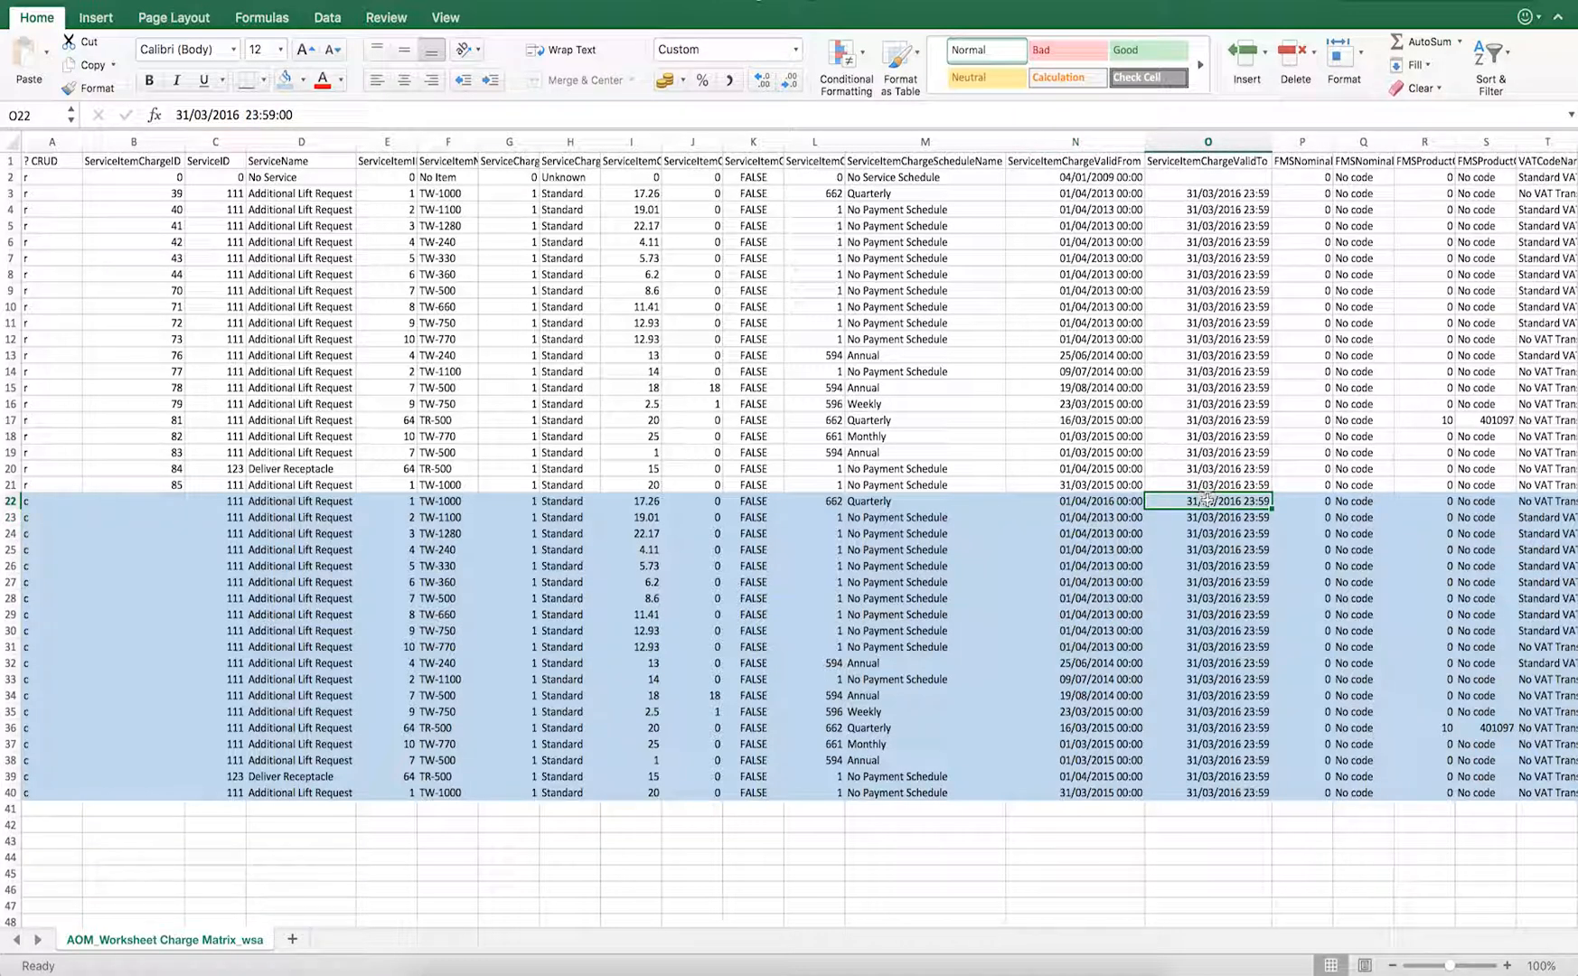
left_click(1102, 516)
left_click(1108, 502)
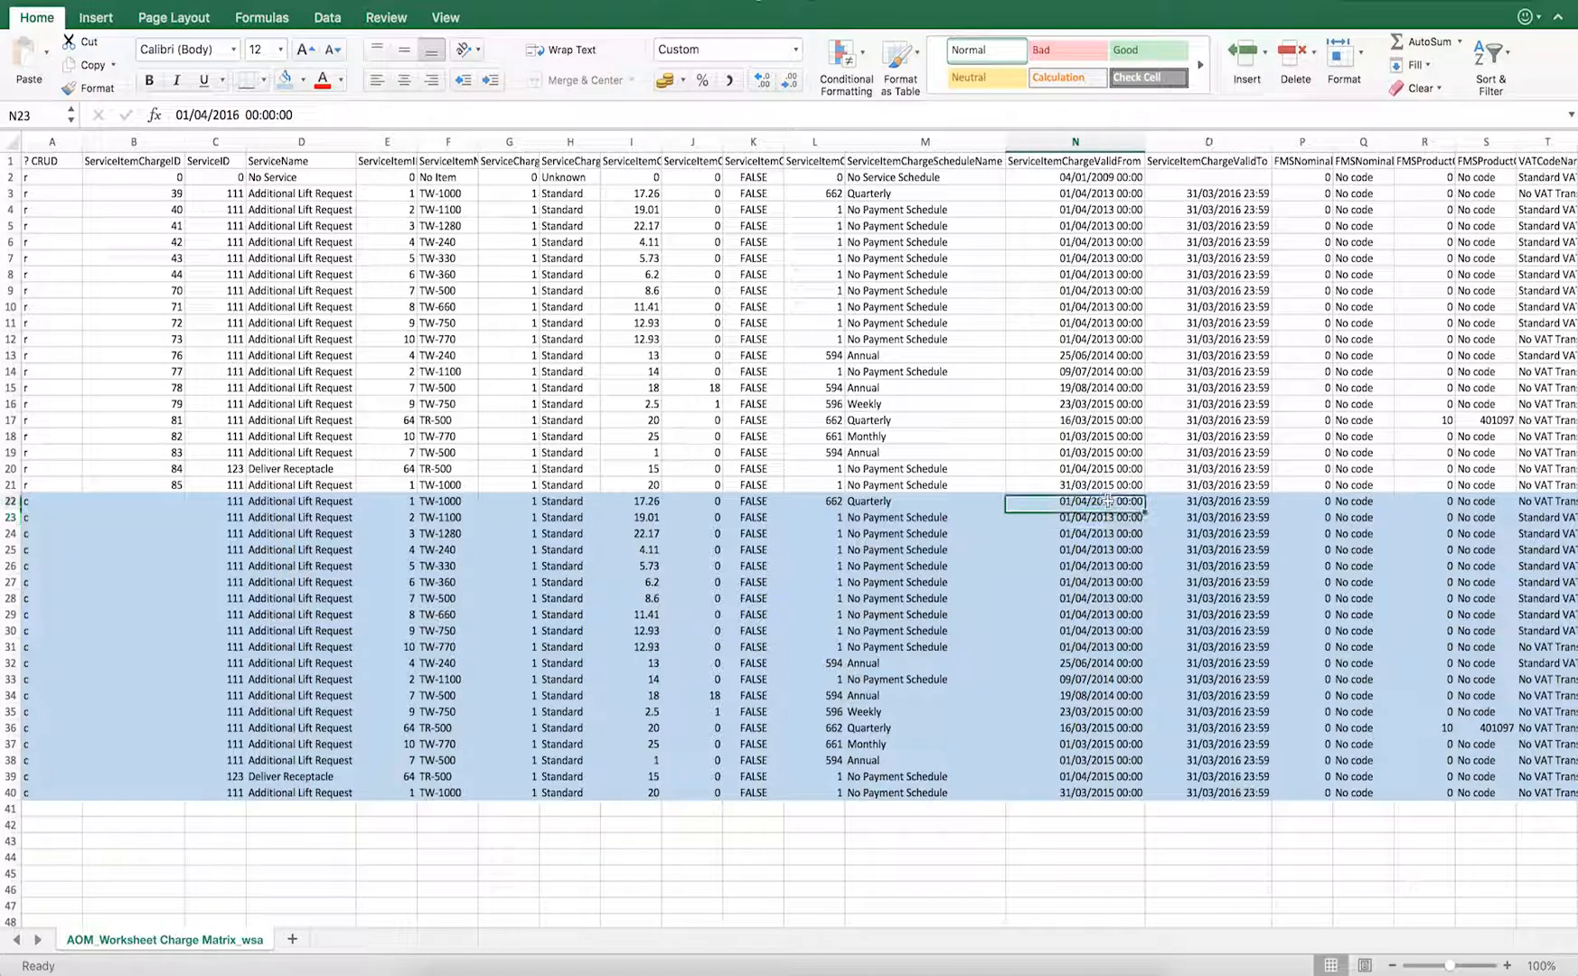
left_click(1107, 516)
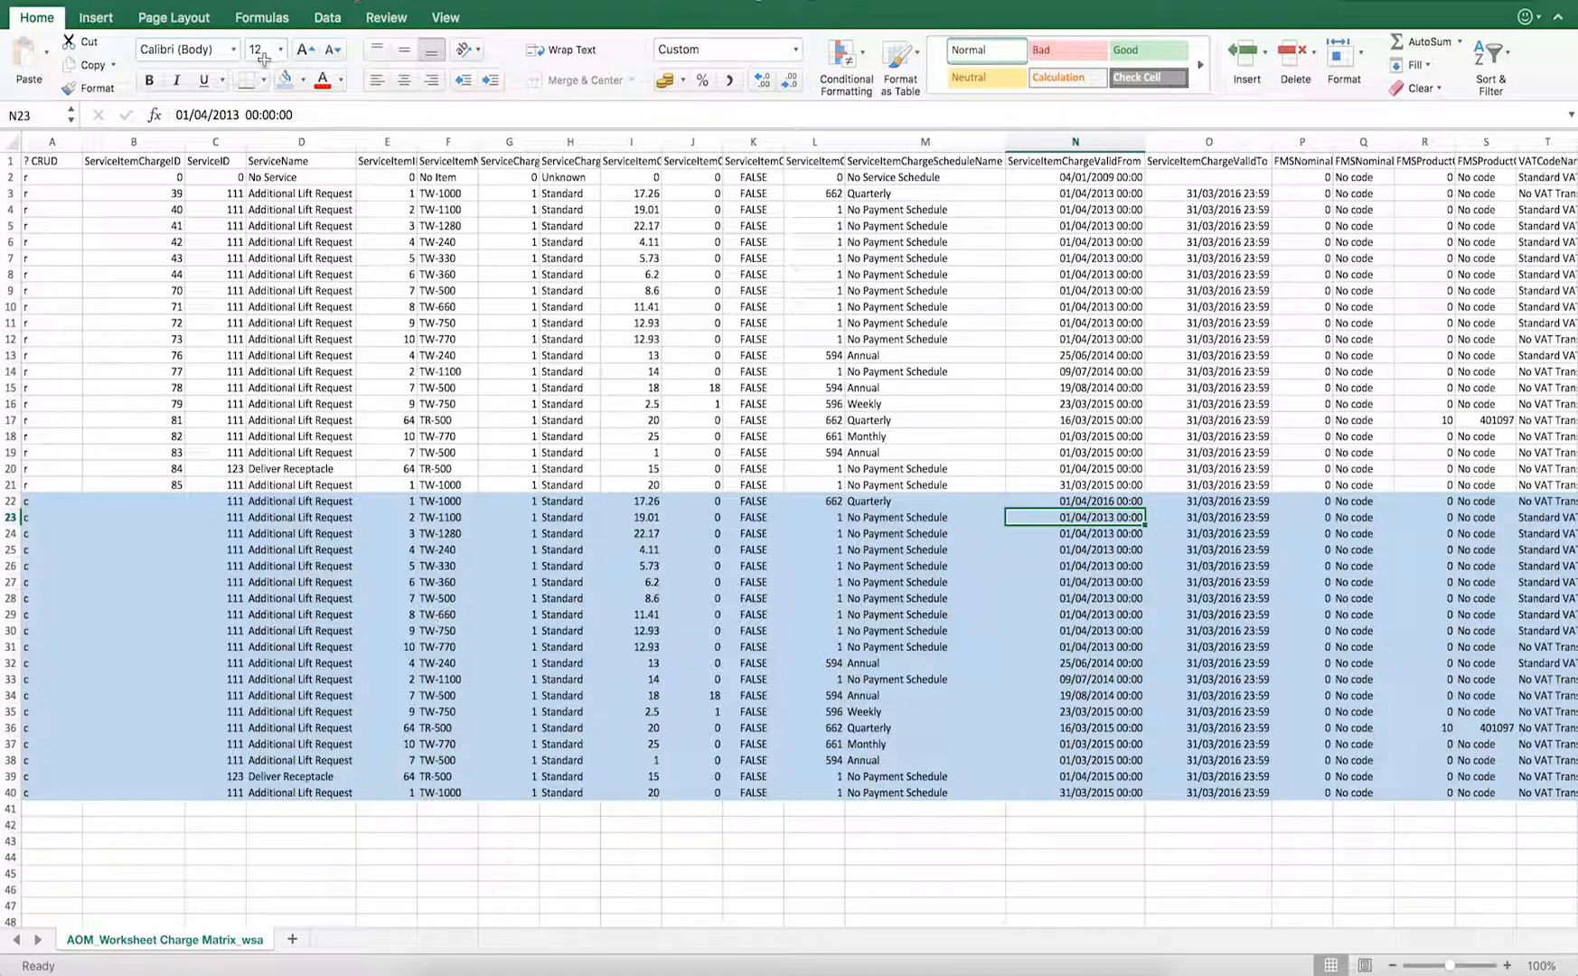
left_click(238, 112)
key("BackSpace")
type("6")
left_click_drag(1091, 502, 1146, 801)
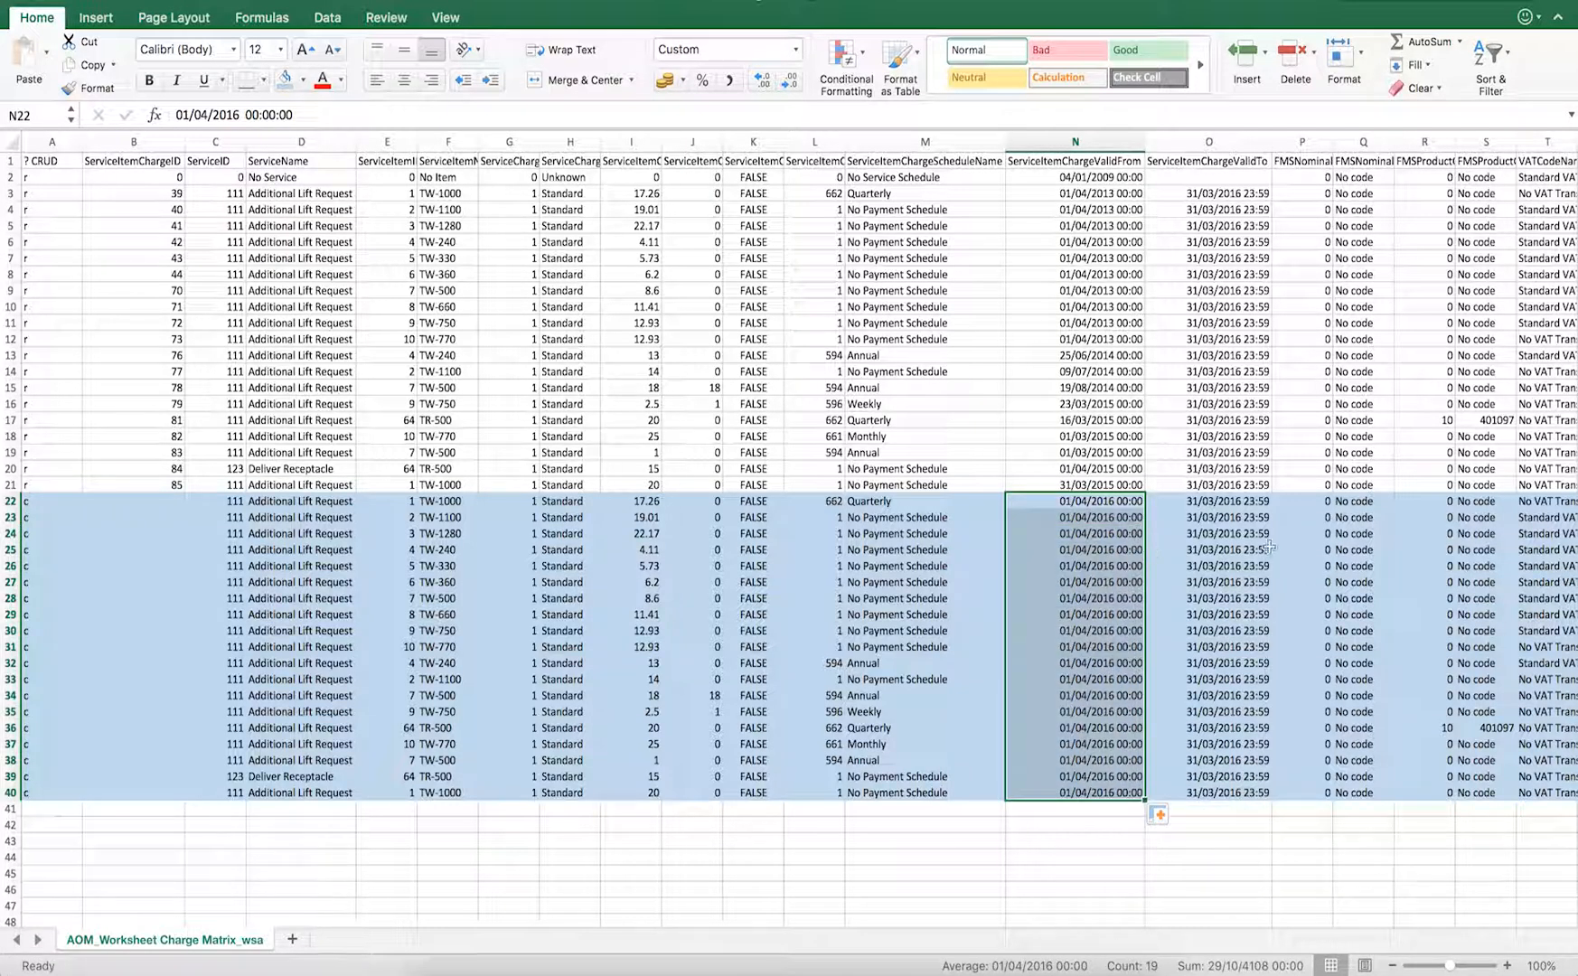
Set the ServiceItemChargeValidTo date to 31/03/2017 23:59:00 for all copied charges in rows 22 to 40
left_click(1226, 502)
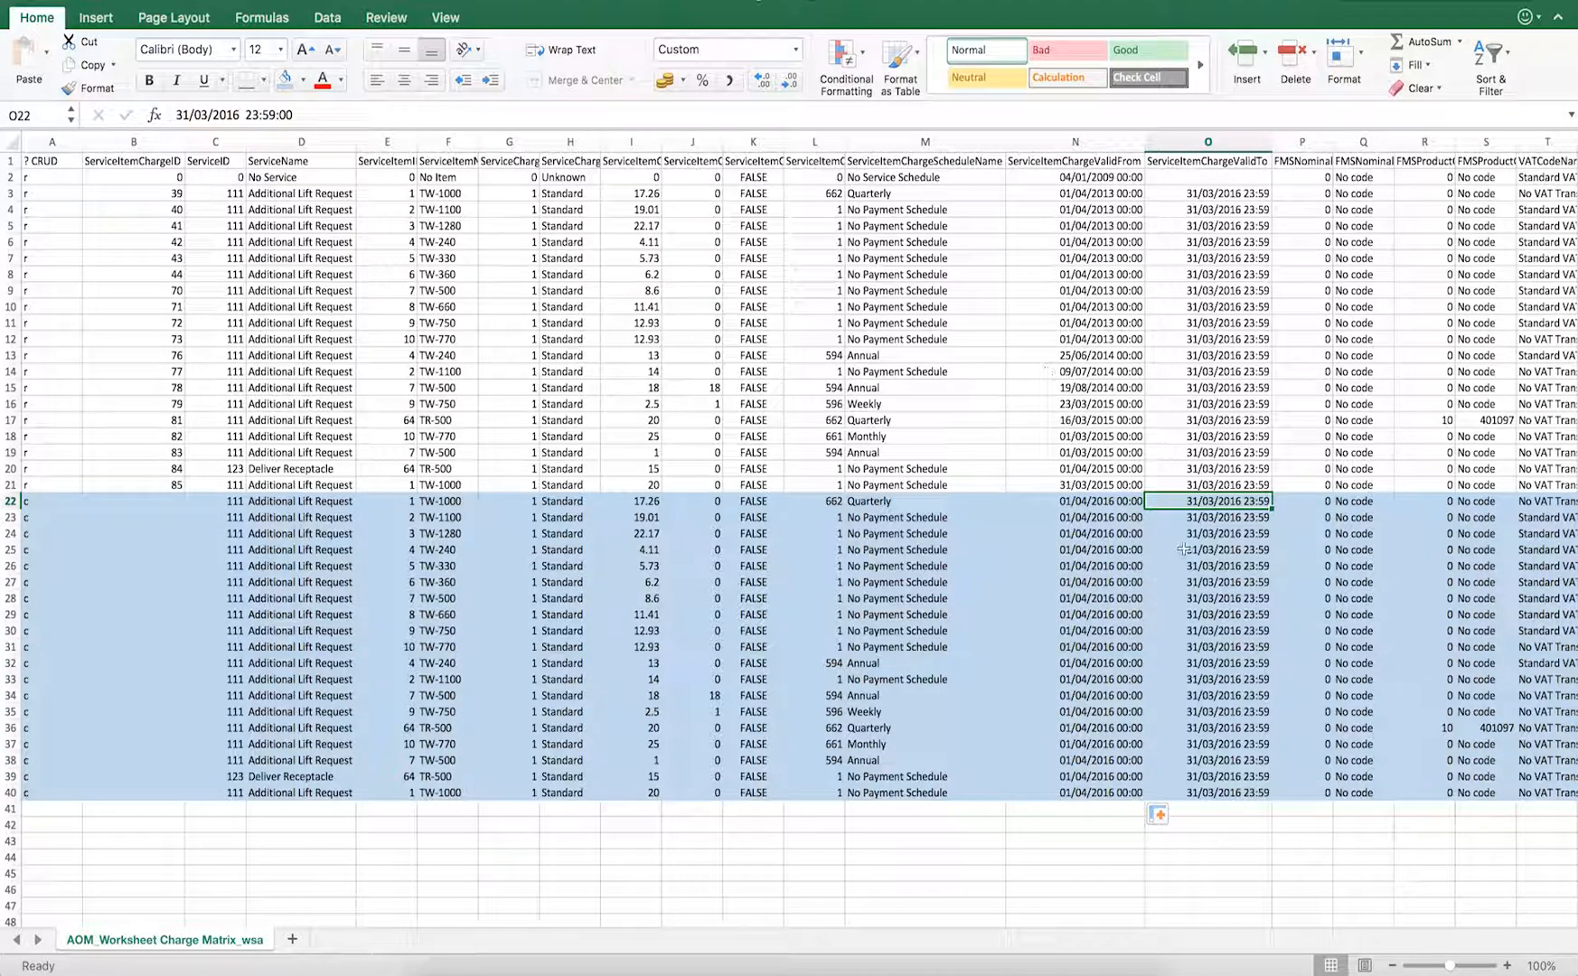
left_click(231, 116)
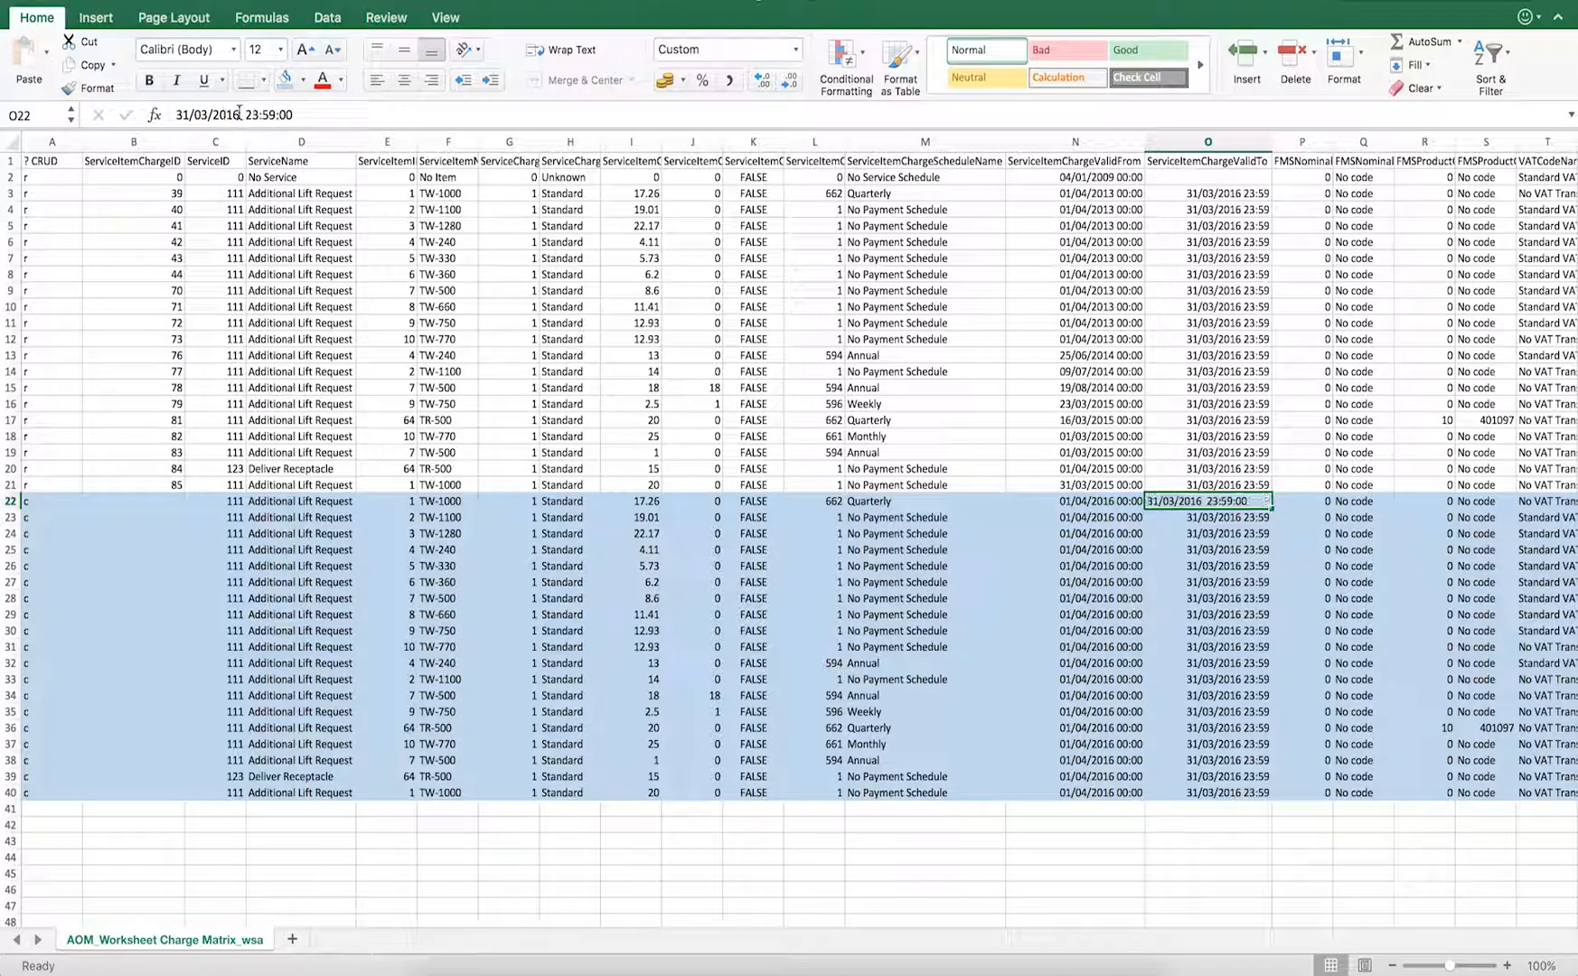
key("BackSpace")
type("7")
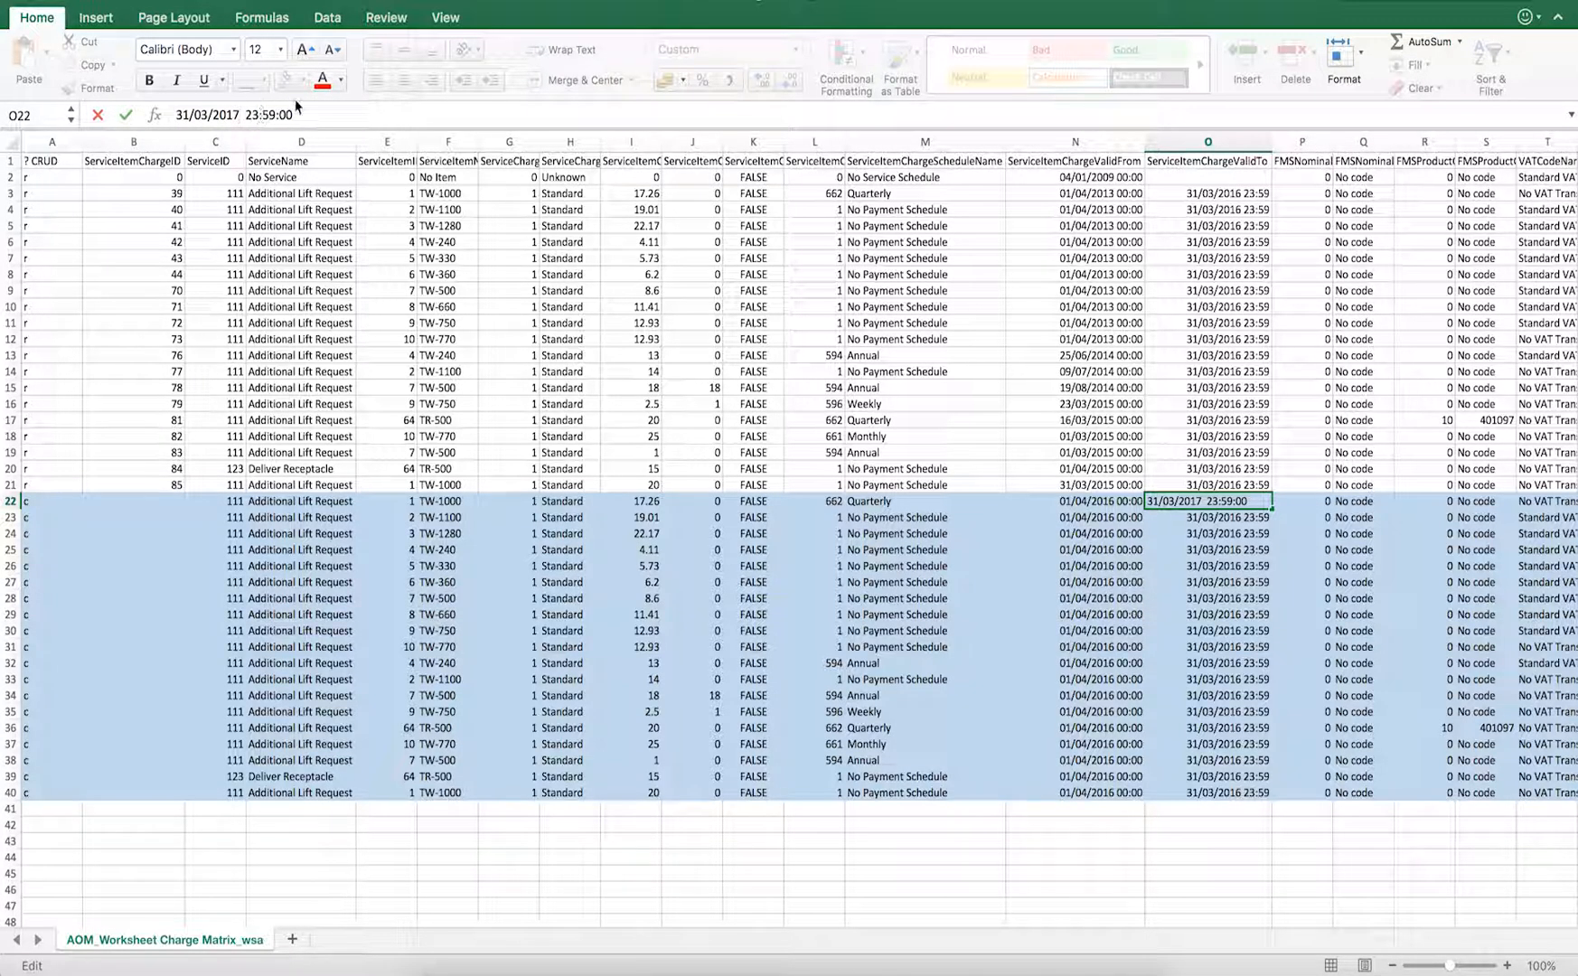
key("Return")
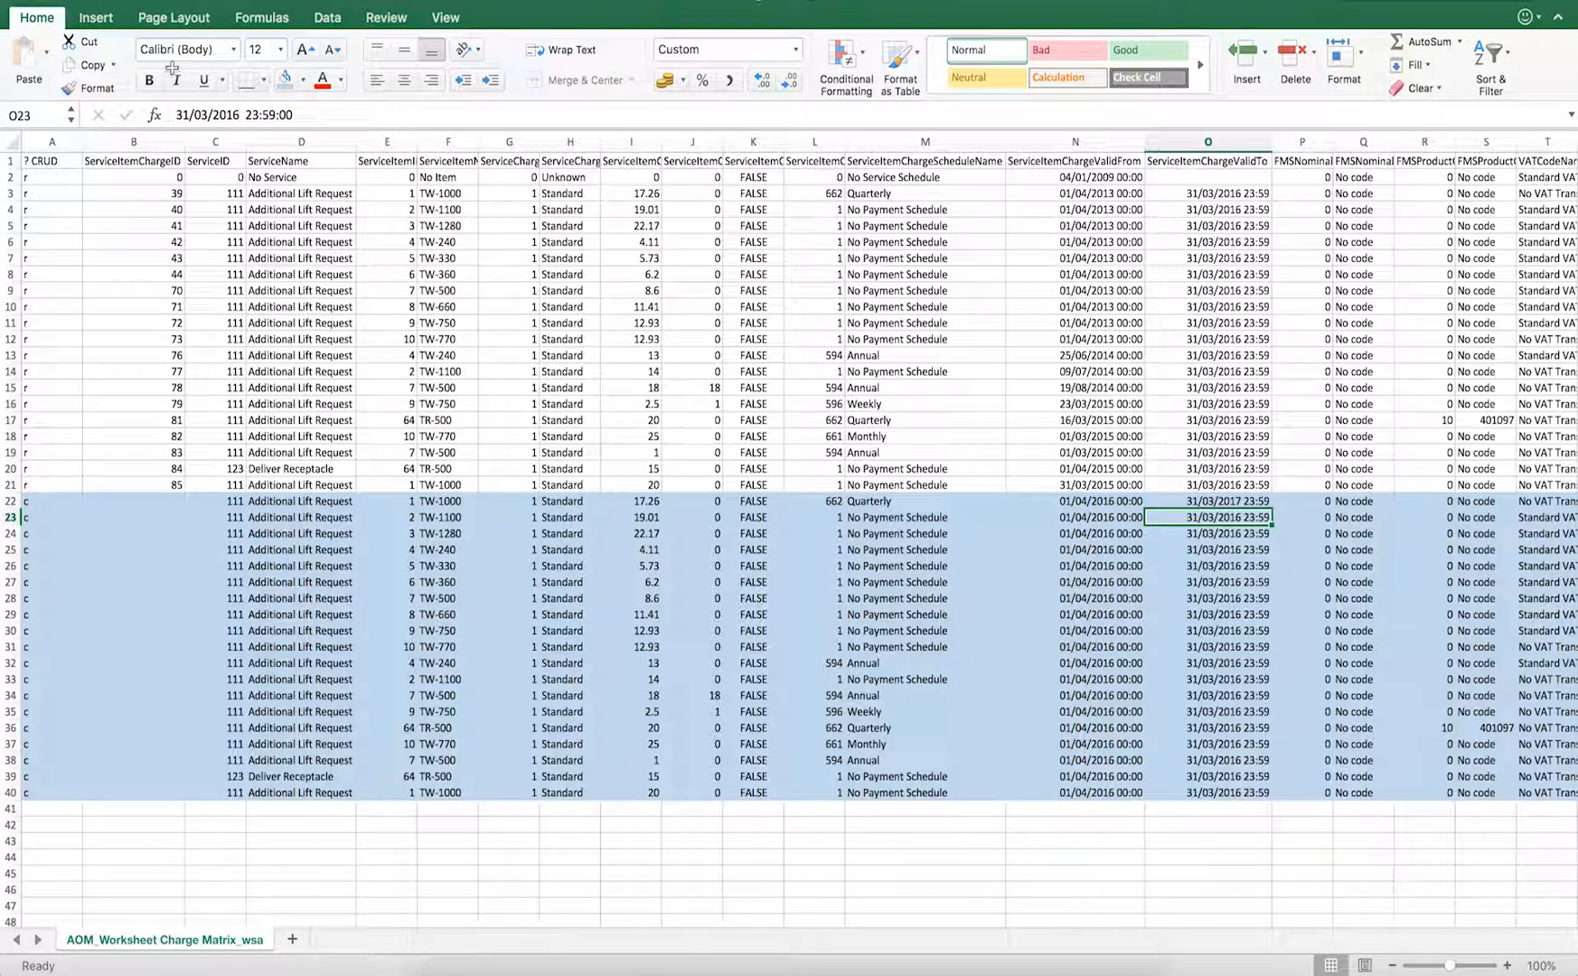
left_click(239, 115)
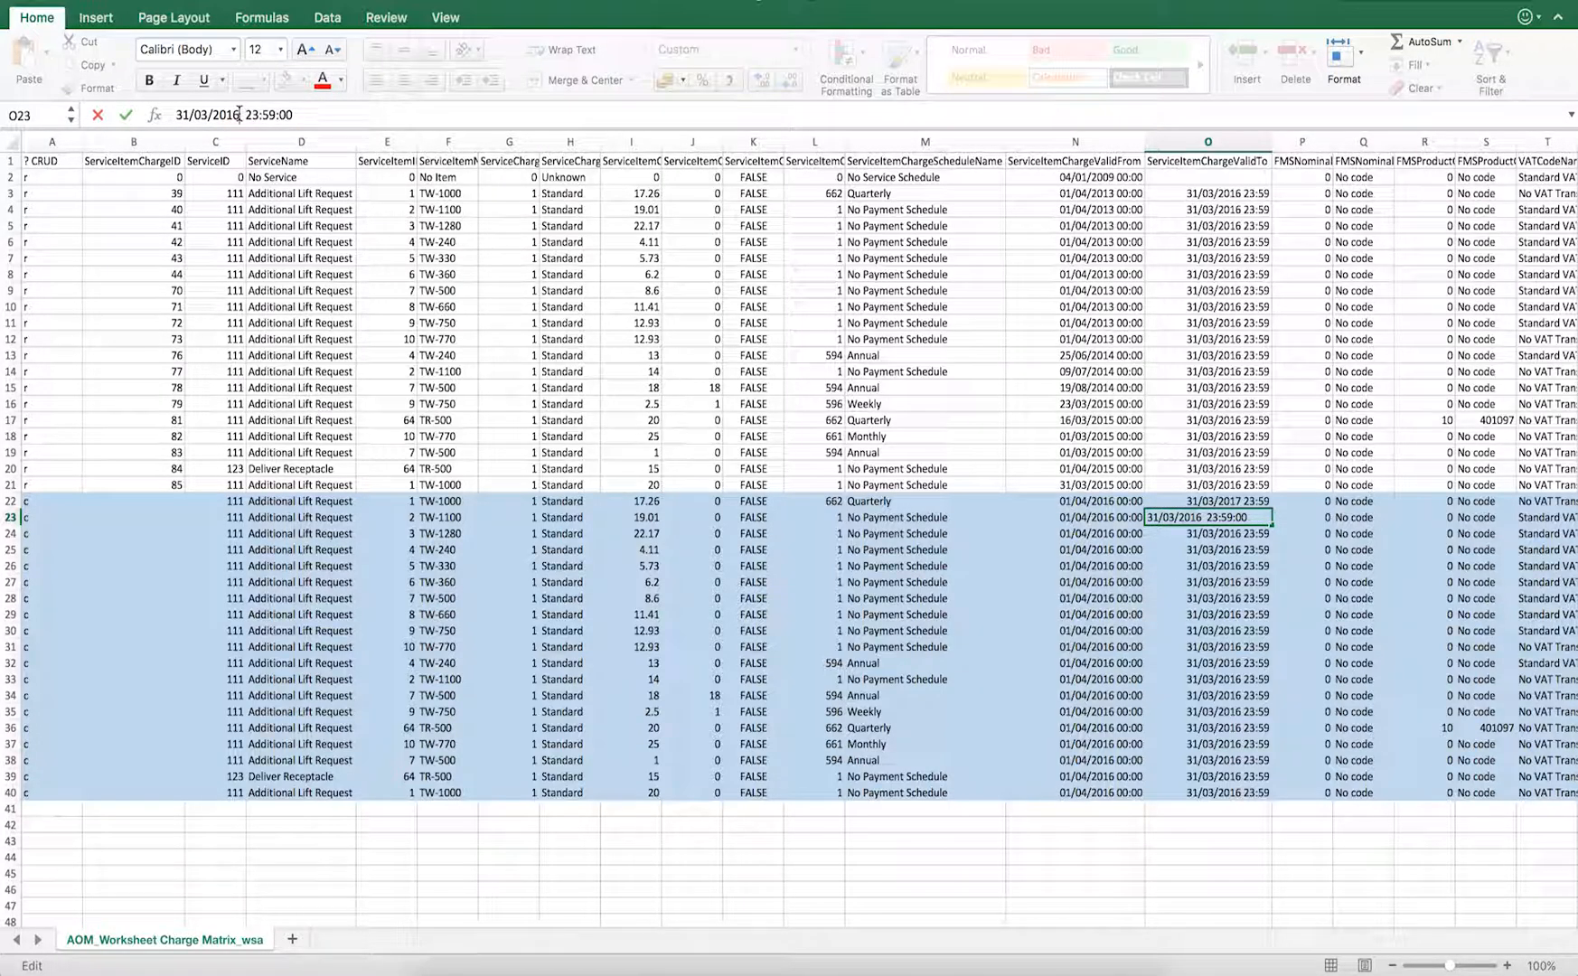
key("BackSpace")
type("7")
left_click(1175, 843)
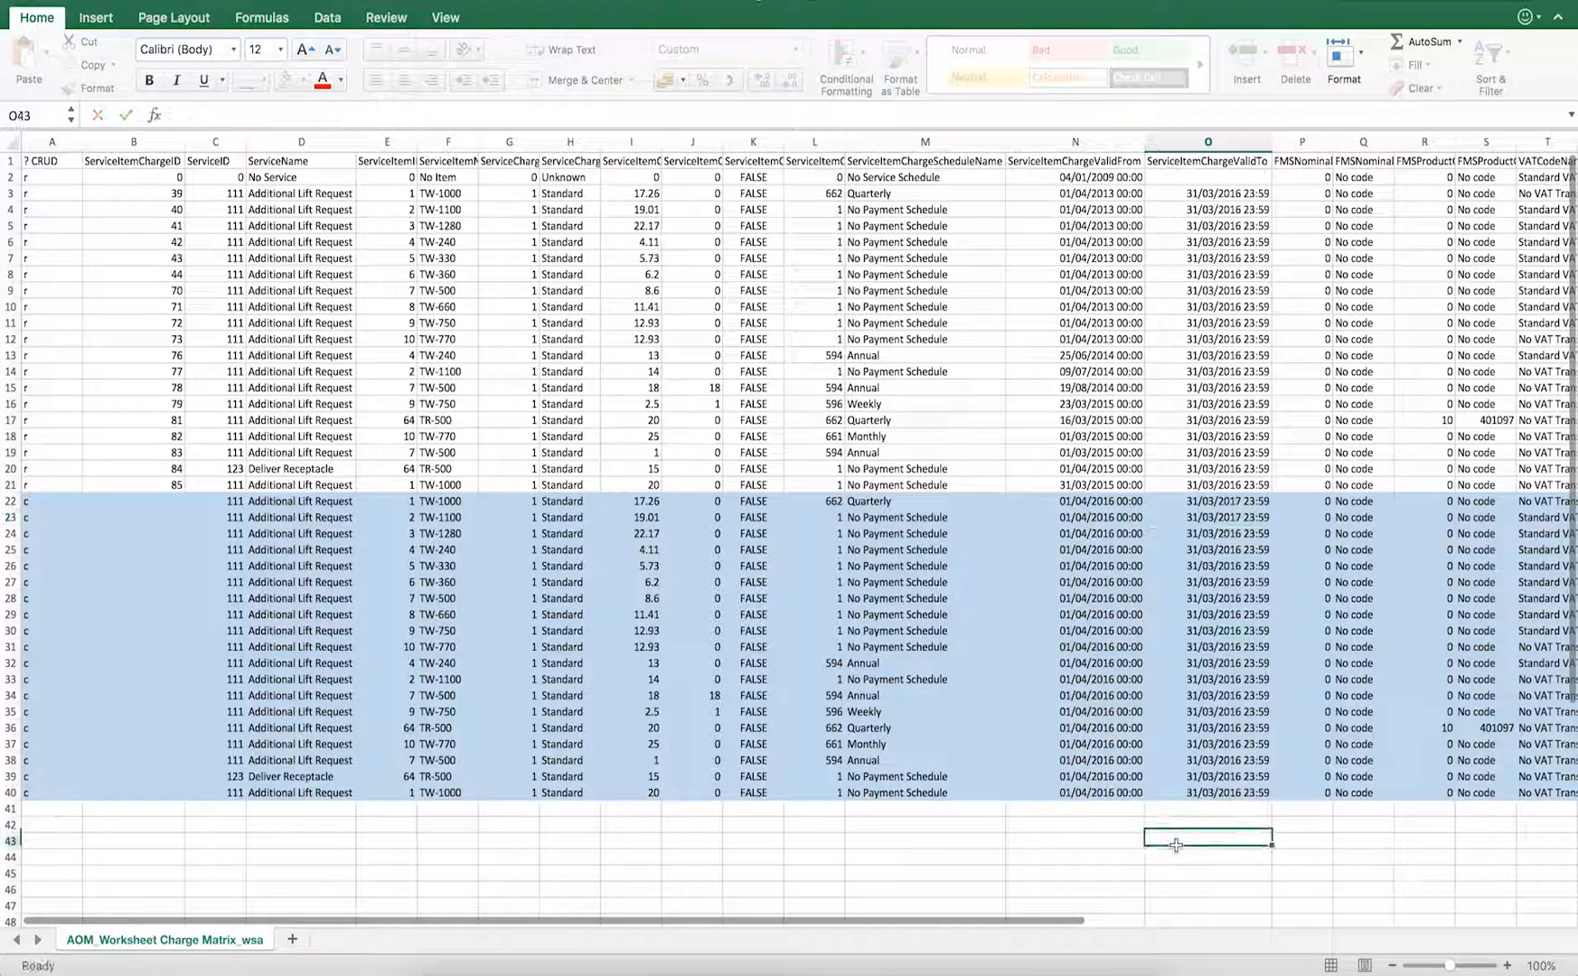
left_click_drag(1214, 503, 1231, 798)
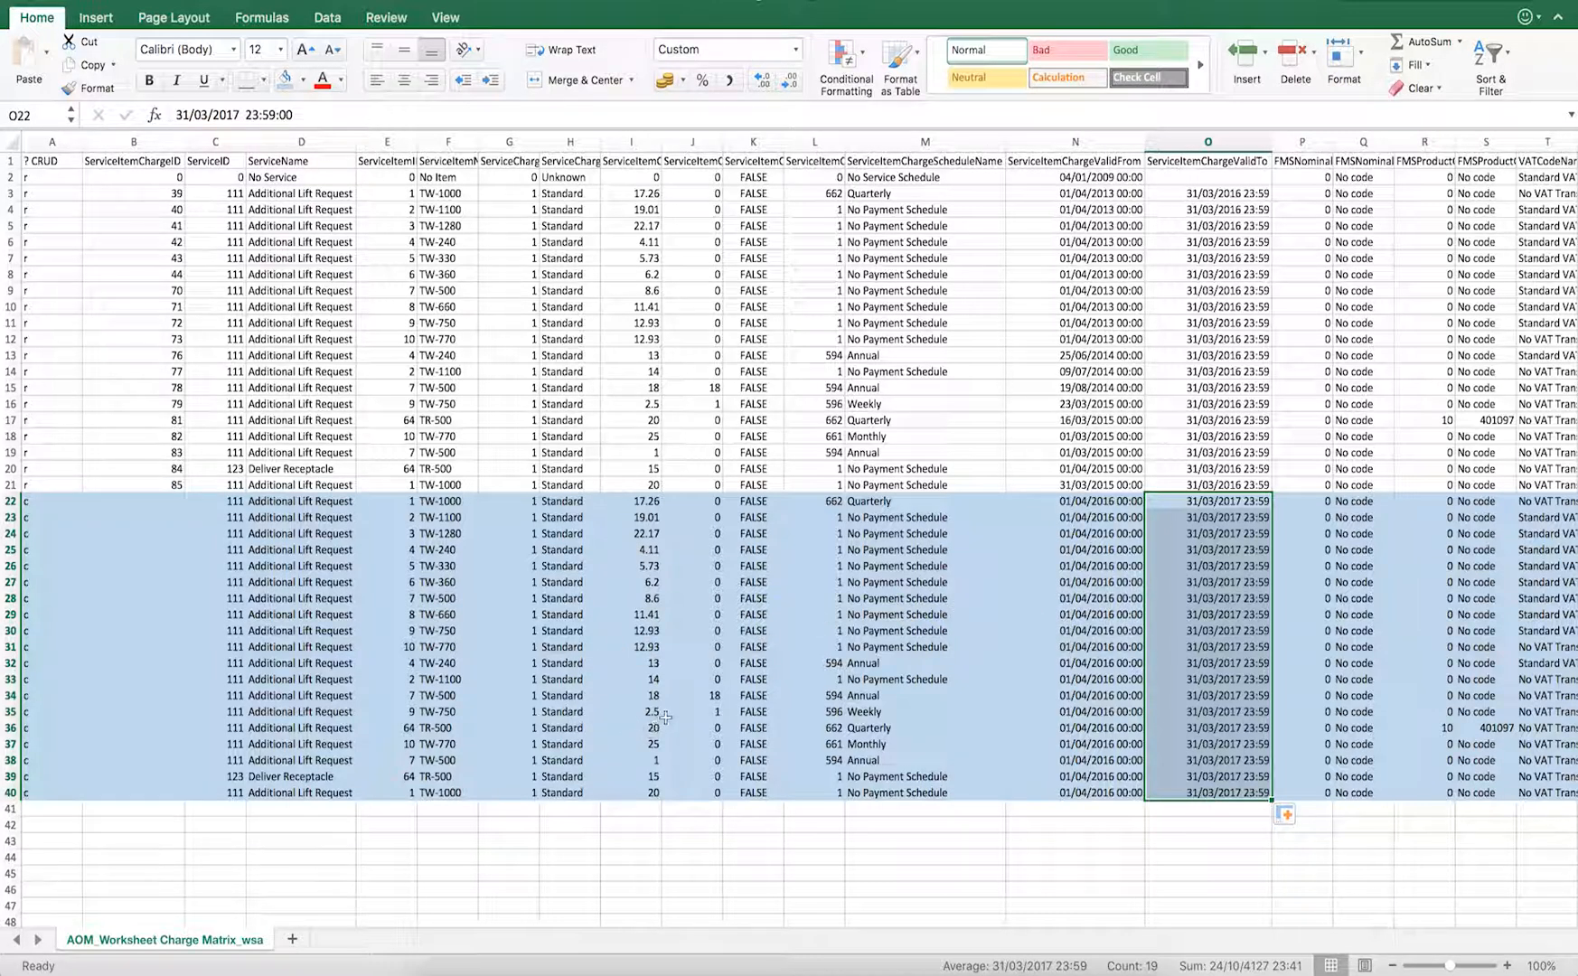
Review the charge amounts of the copied charges in rows 22 to 40 of column I
left_click(643, 503)
left_click_drag(644, 503, 631, 794)
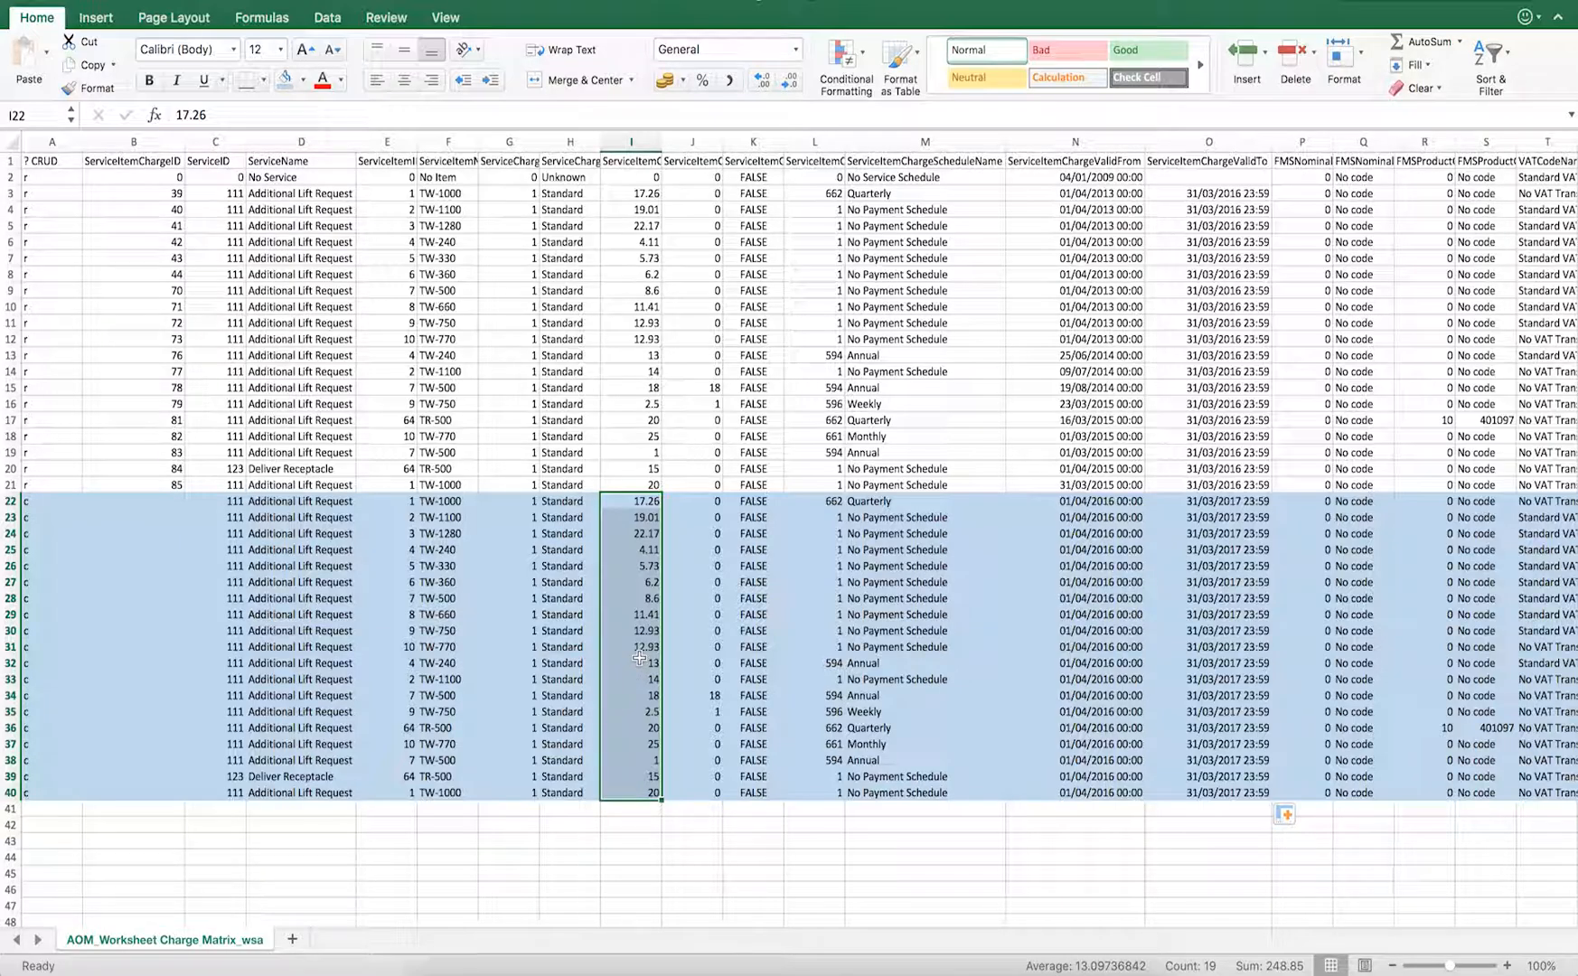
left_click(648, 501)
key("Down")
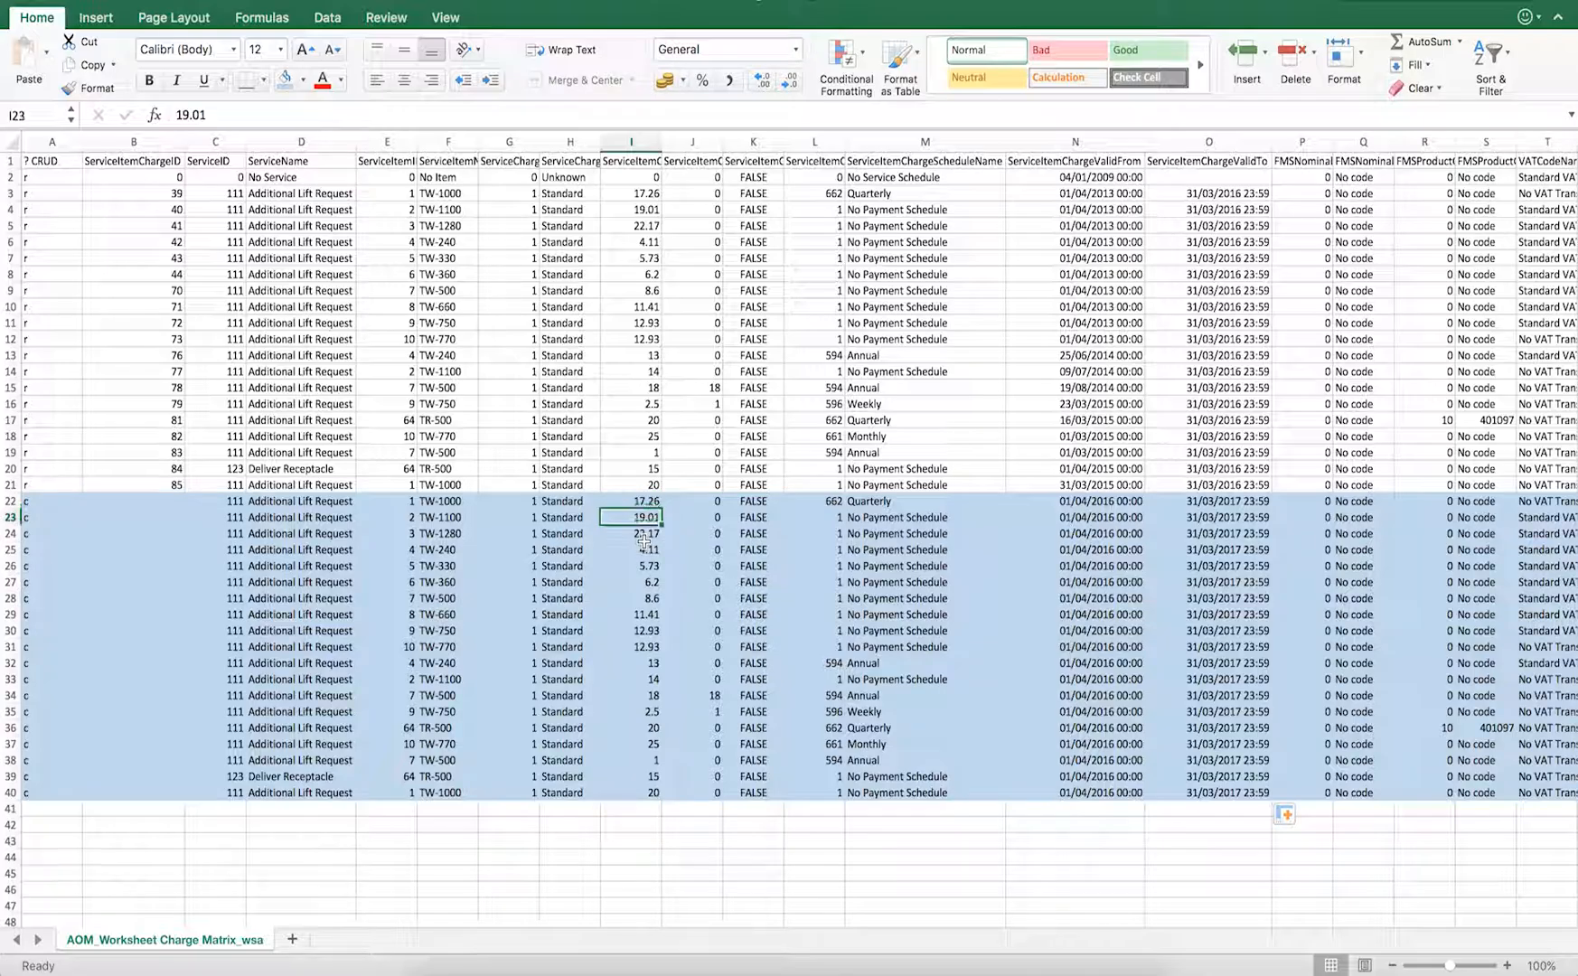
left_click(644, 548)
key("Down")
key("Down")
key("Down")
key("Down")
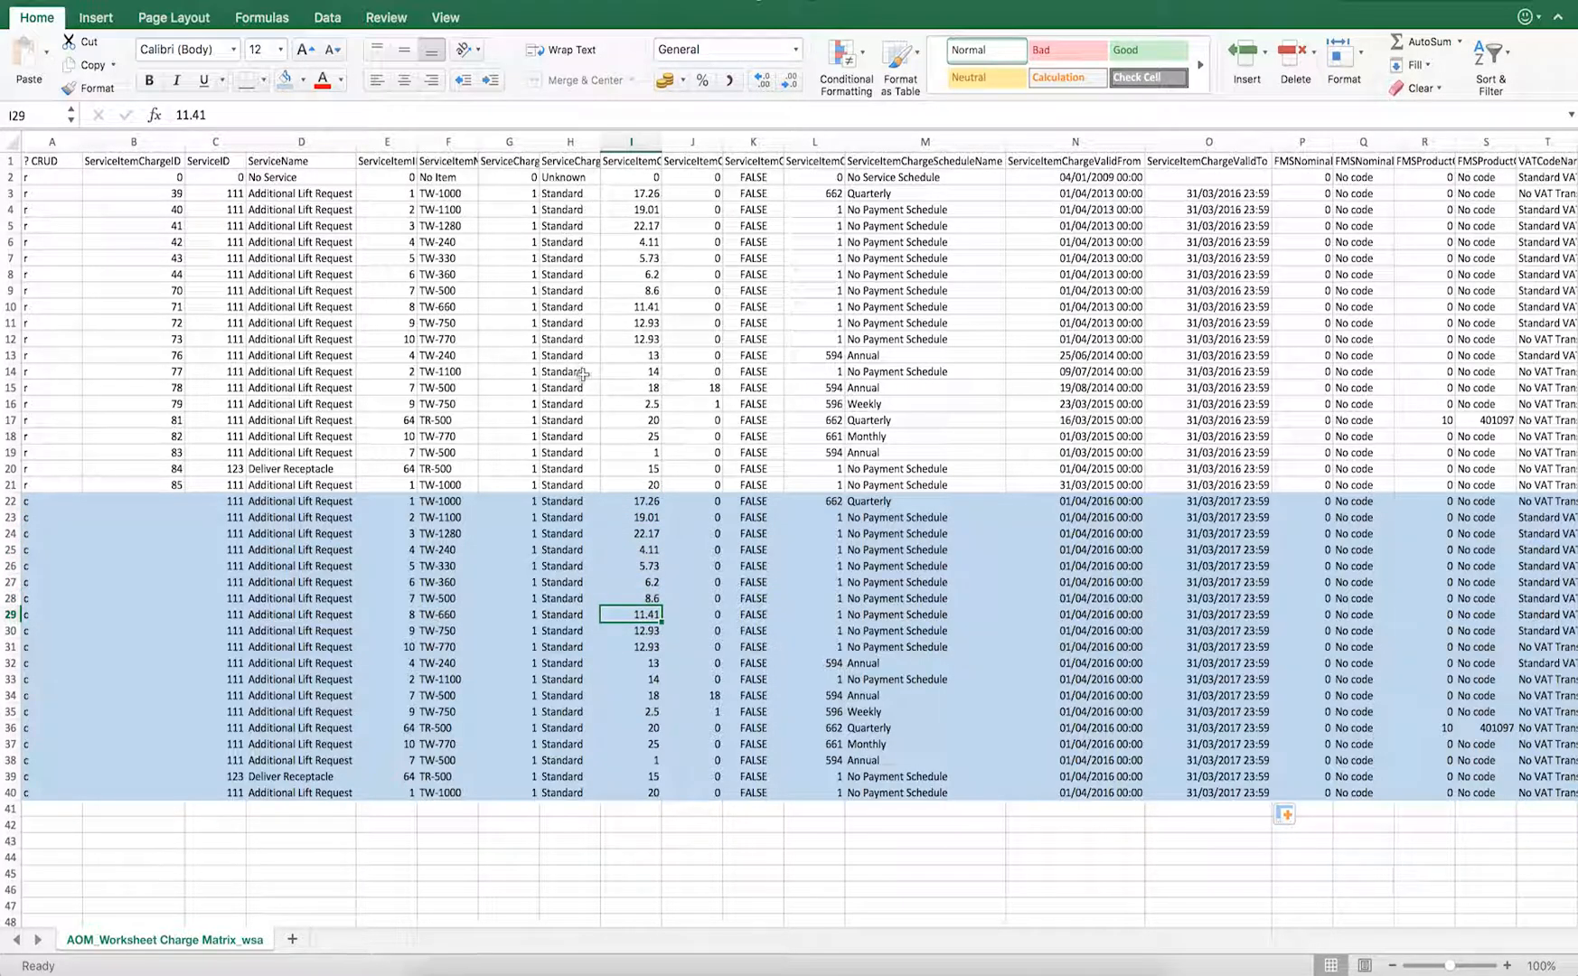
Insert an empty helper column before the ServiceItemCostAmount column
left_click(671, 138)
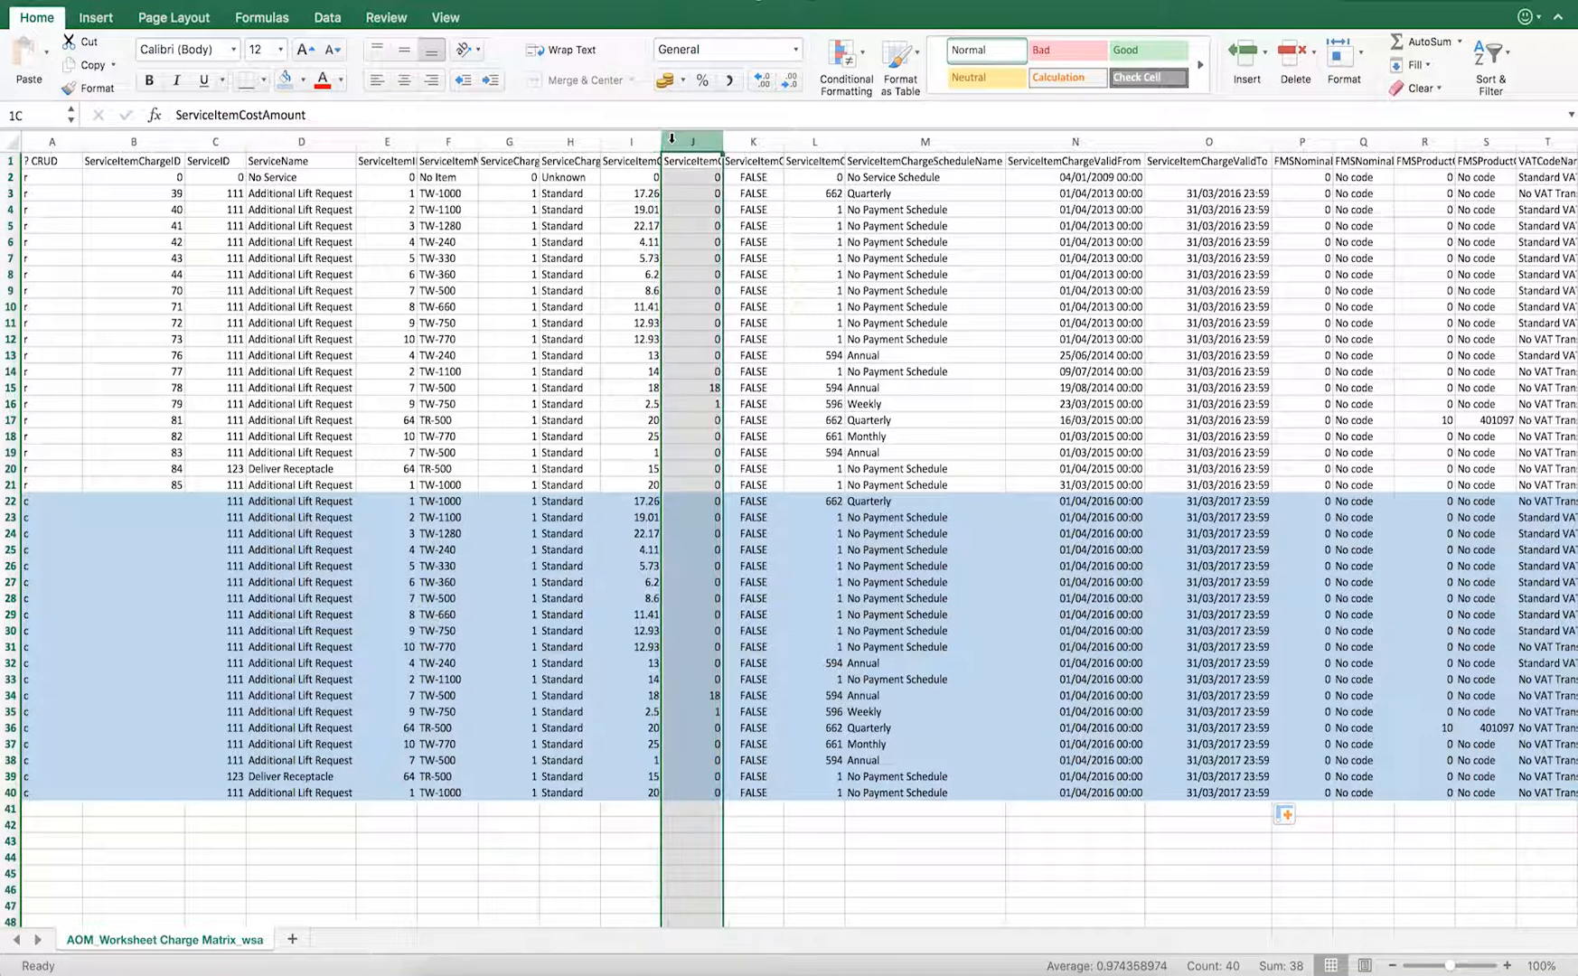
right_click(671, 137)
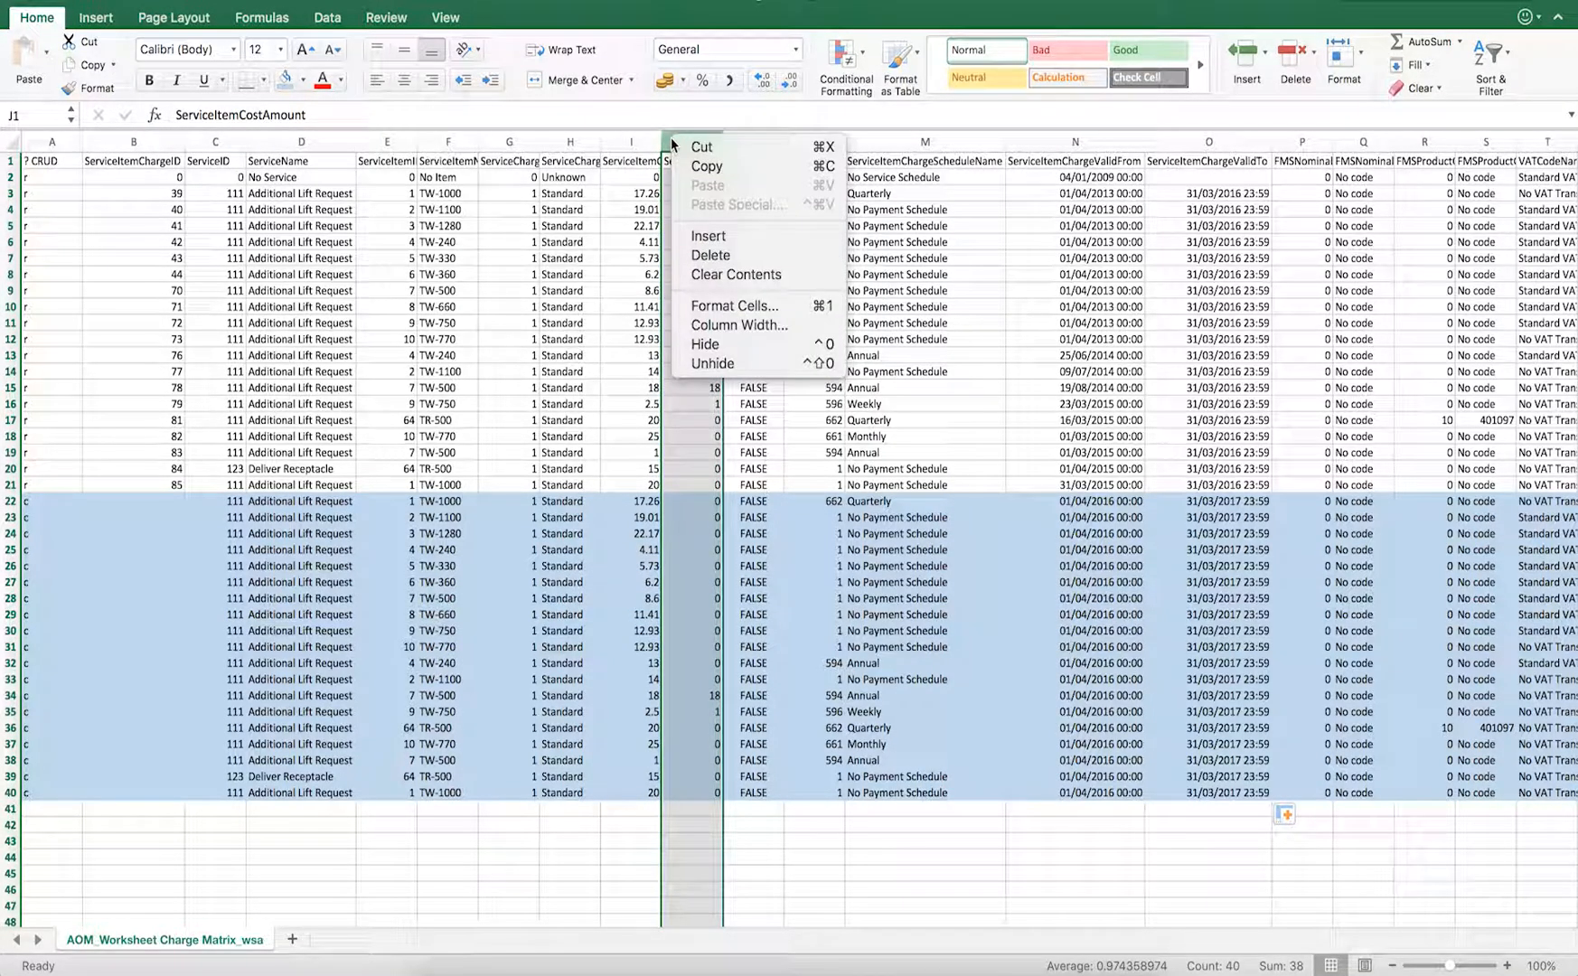
left_click(714, 237)
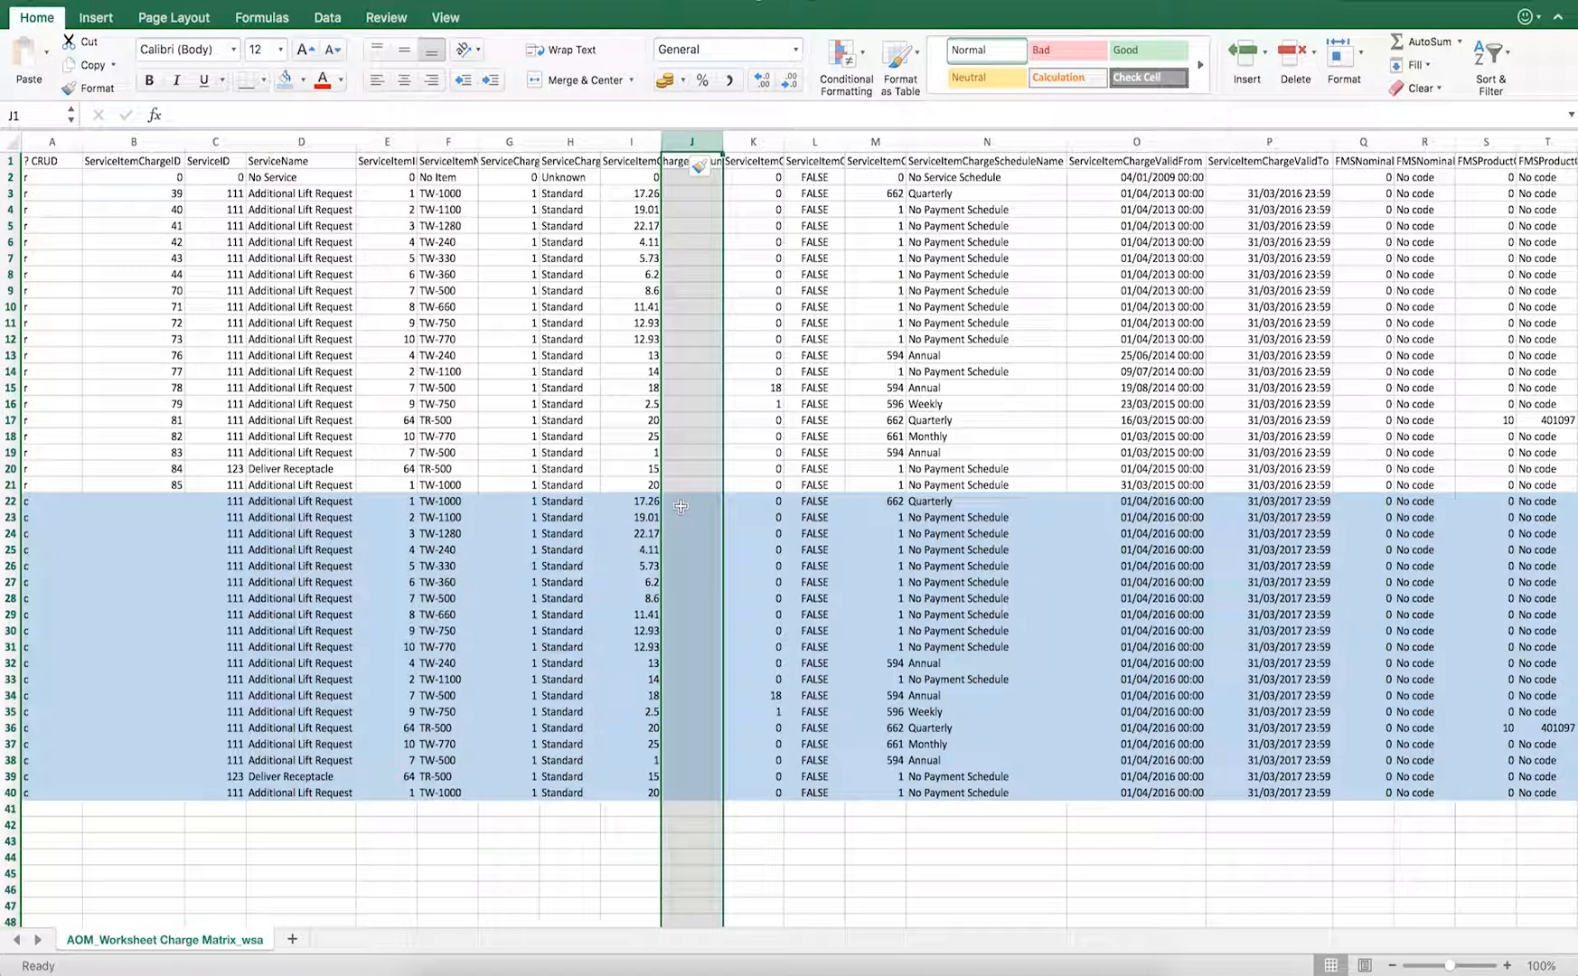
Calculate a 2.5% increase in the helper column with =(I22*2.5%)+I22 in J22 and fill the formula down to row 40
left_click(685, 503)
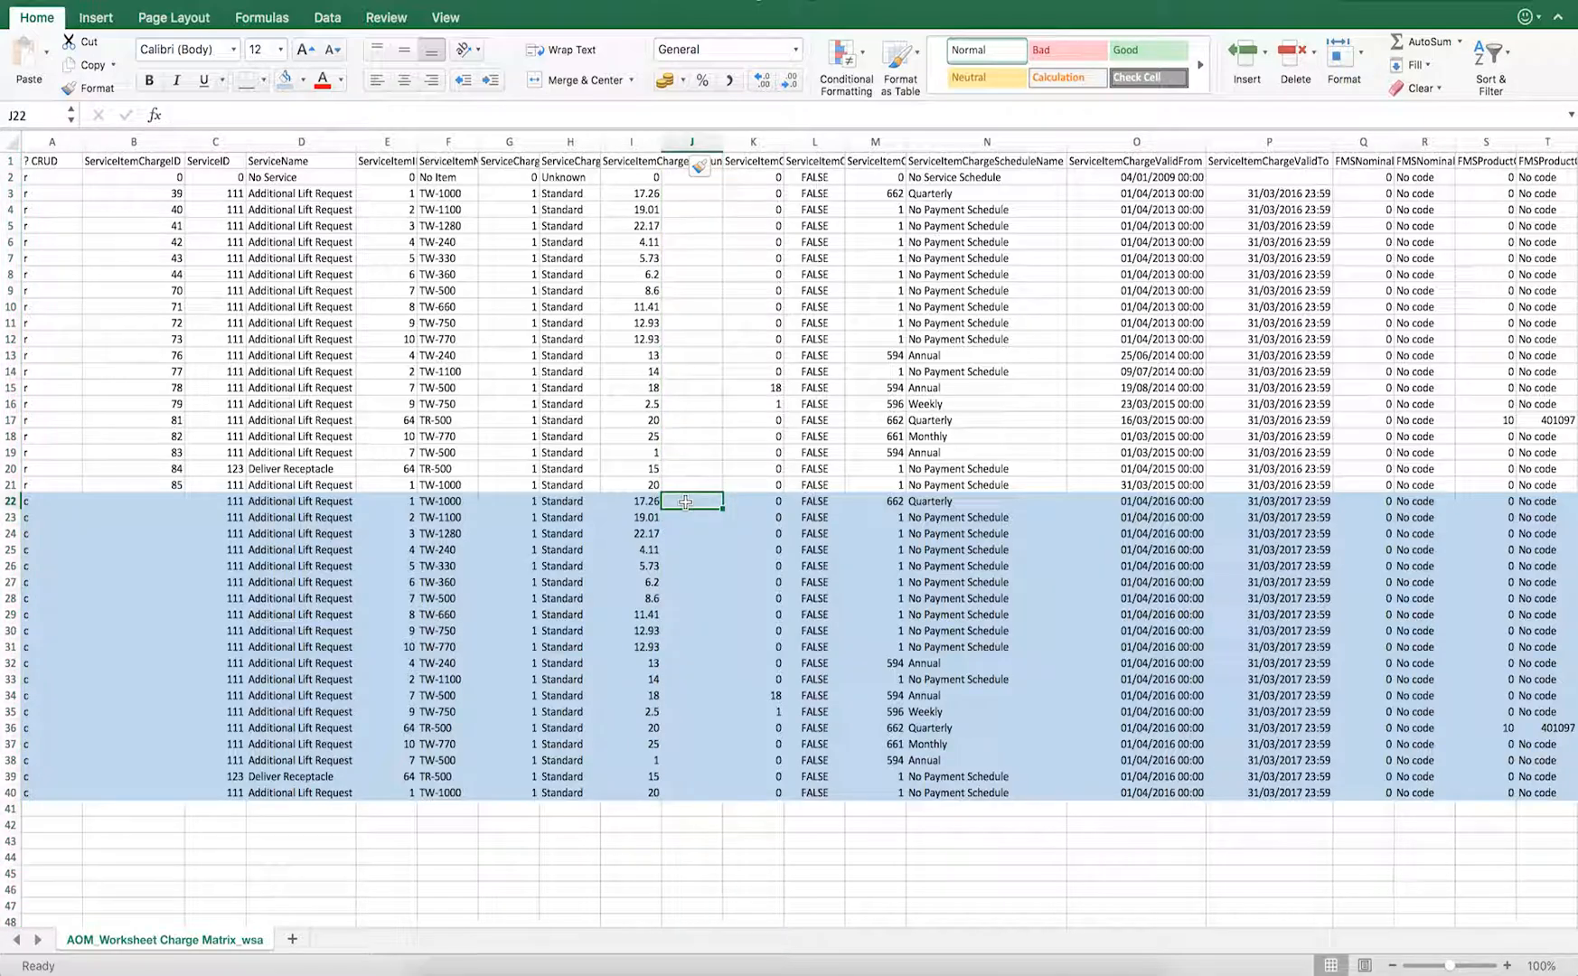
type("=")
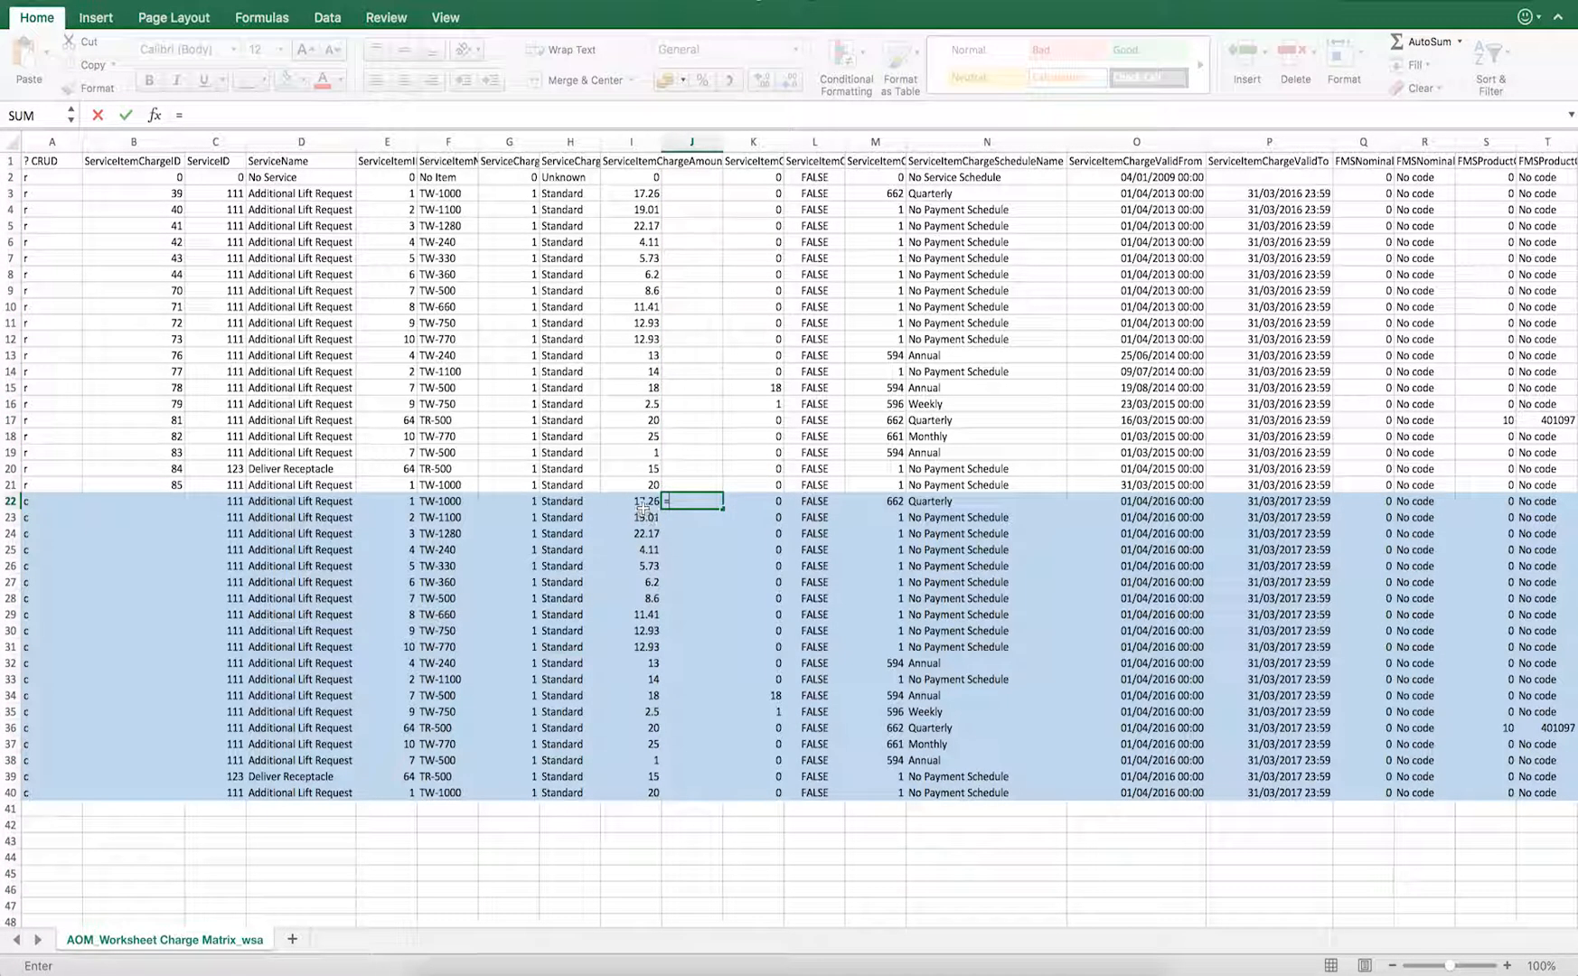
left_click(639, 503)
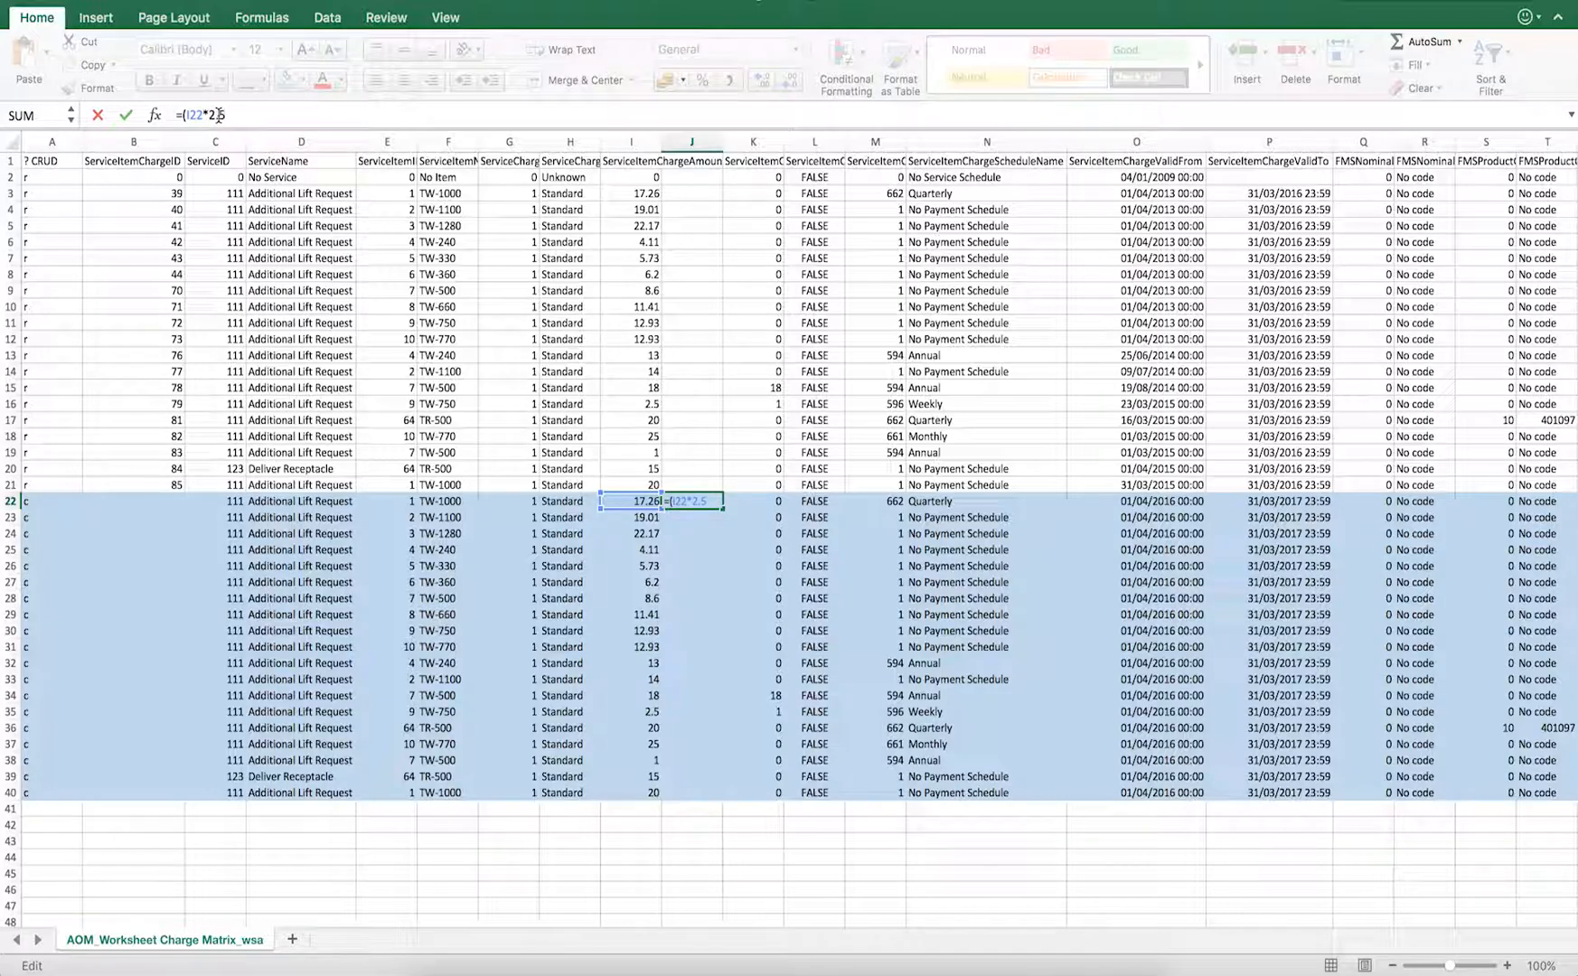
type("%")
left_click(642, 501)
key("Return")
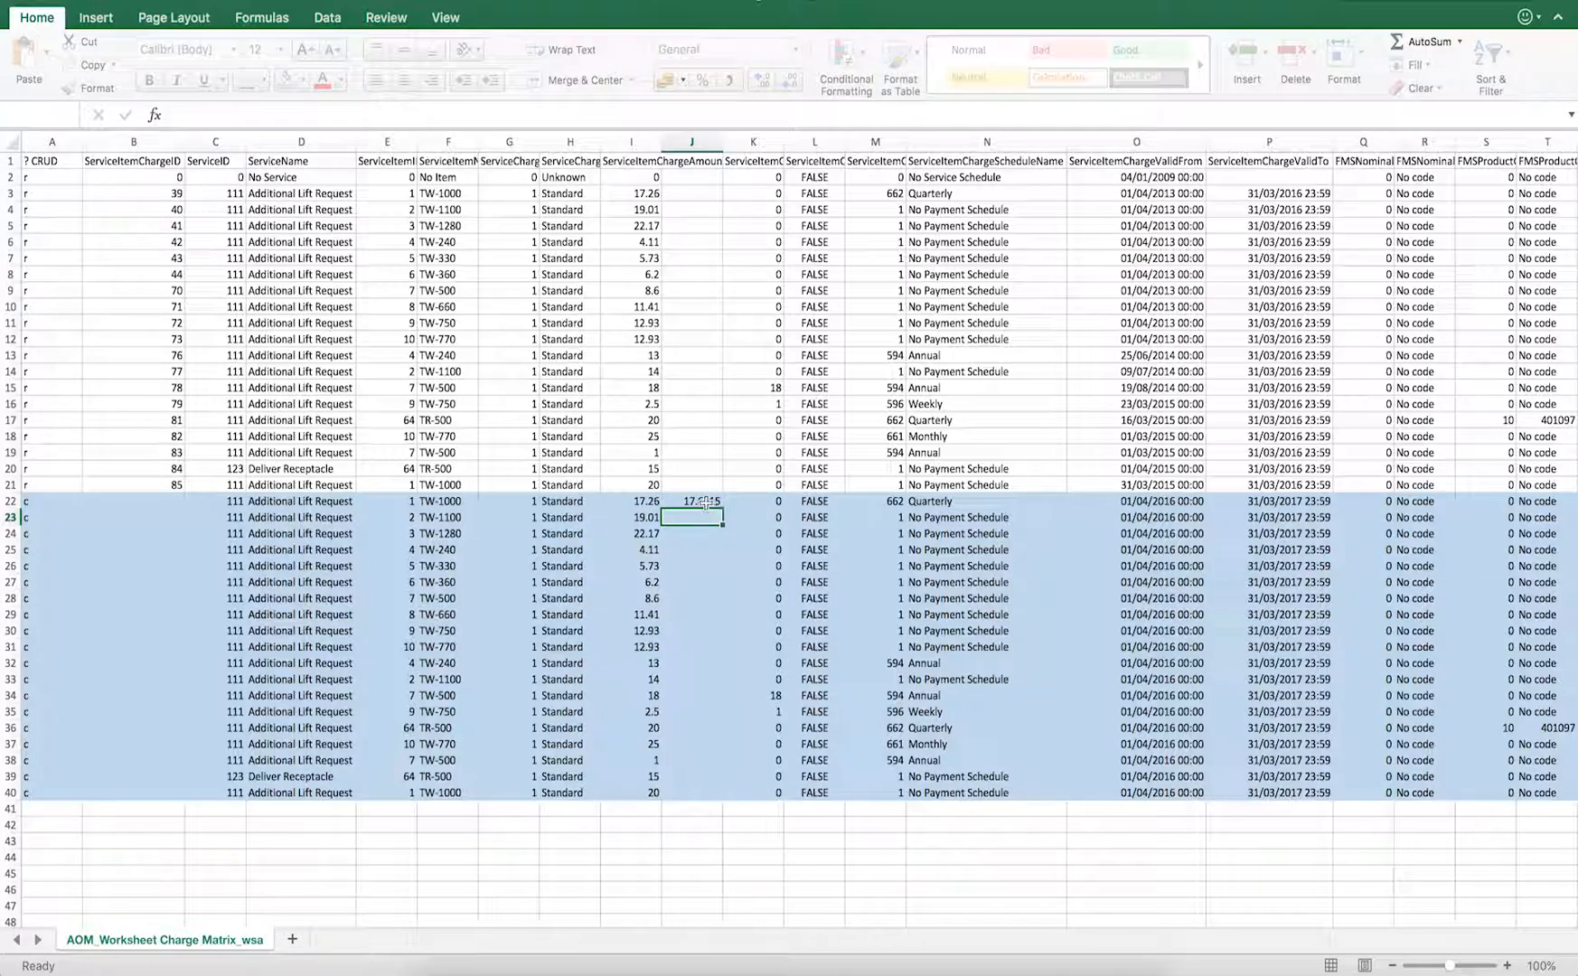
left_click(707, 501)
left_click_drag(724, 511, 685, 796)
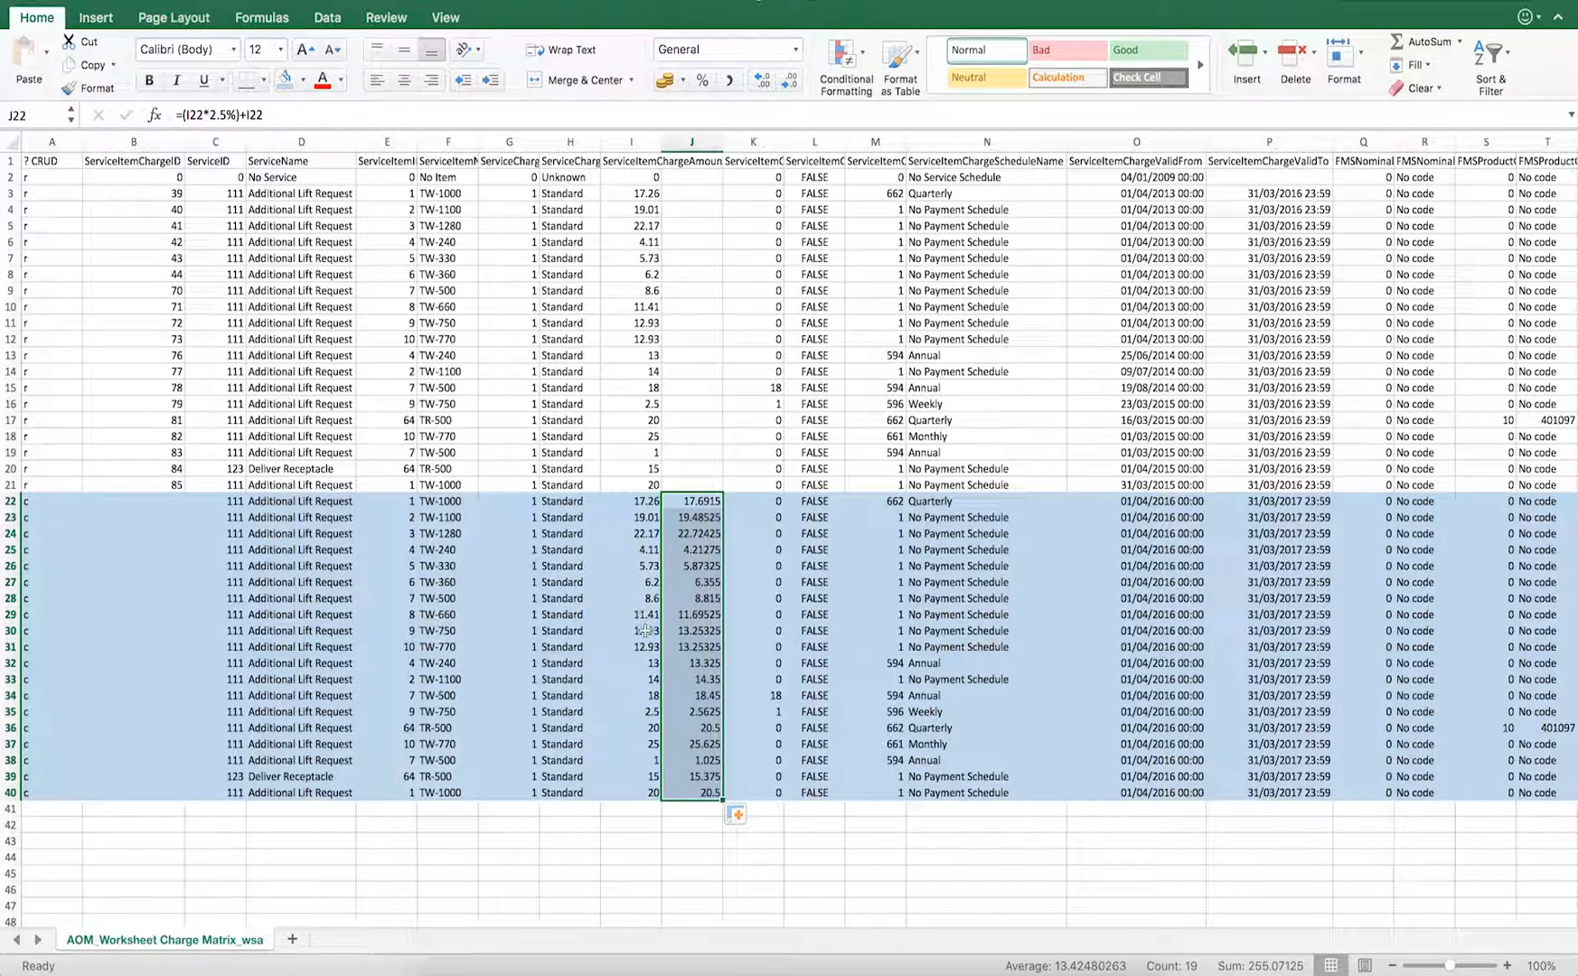
Copy the increased amounts in J22 to J40 and paste them as values only over the charge amounts starting at I22
left_click(706, 499)
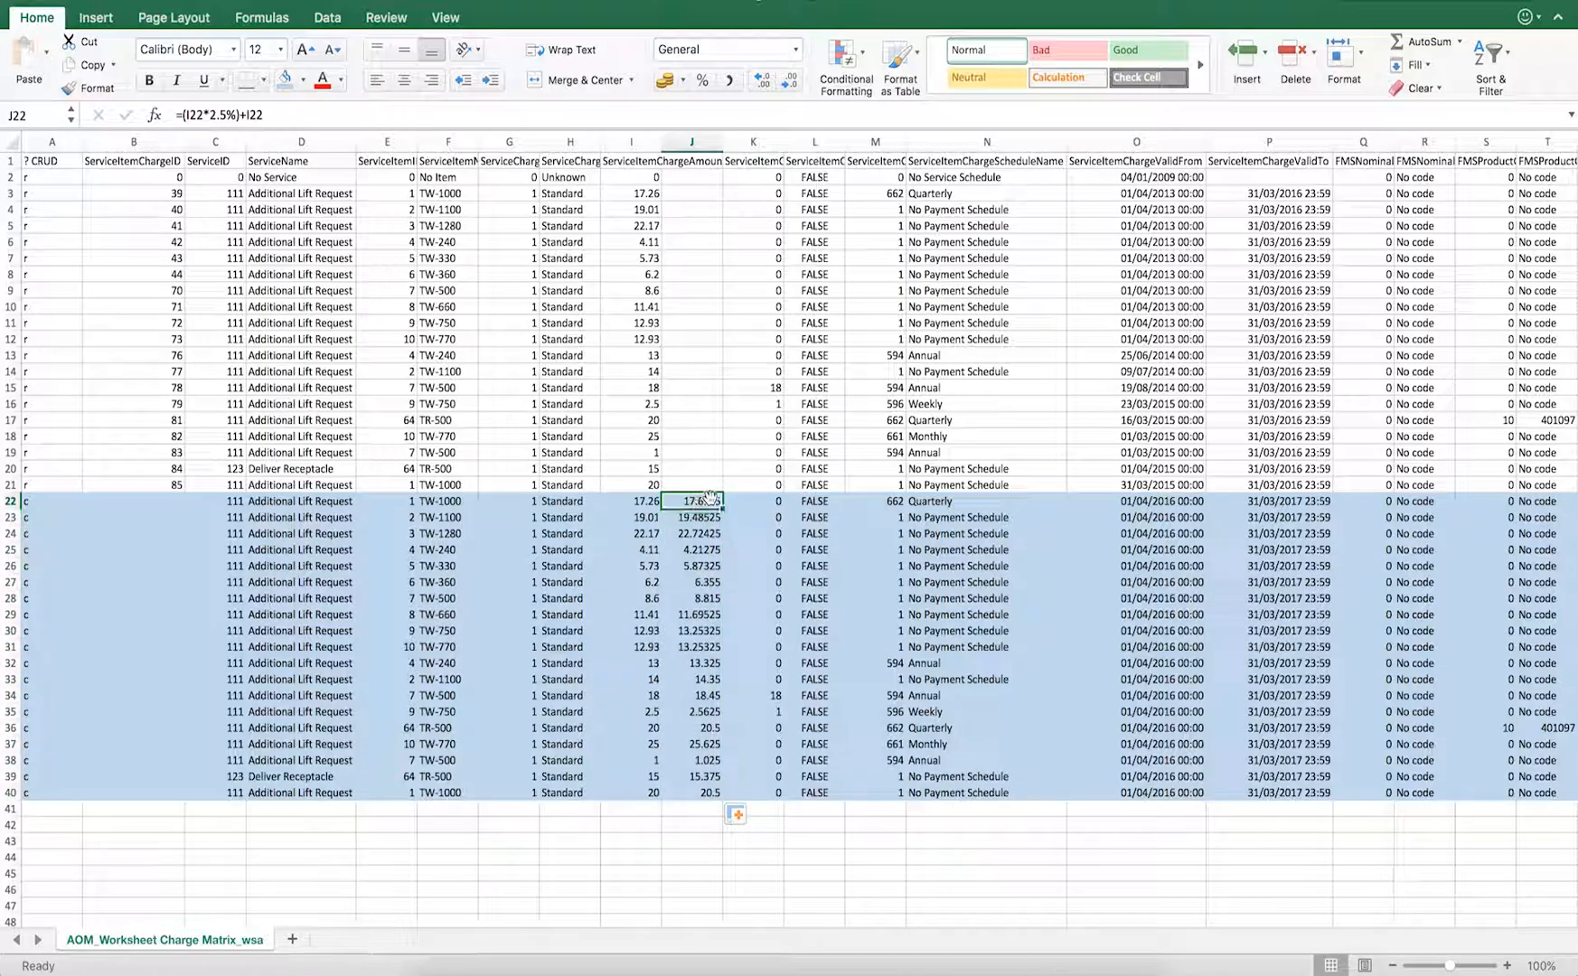
left_click_drag(705, 793, 706, 502)
right_click(708, 504)
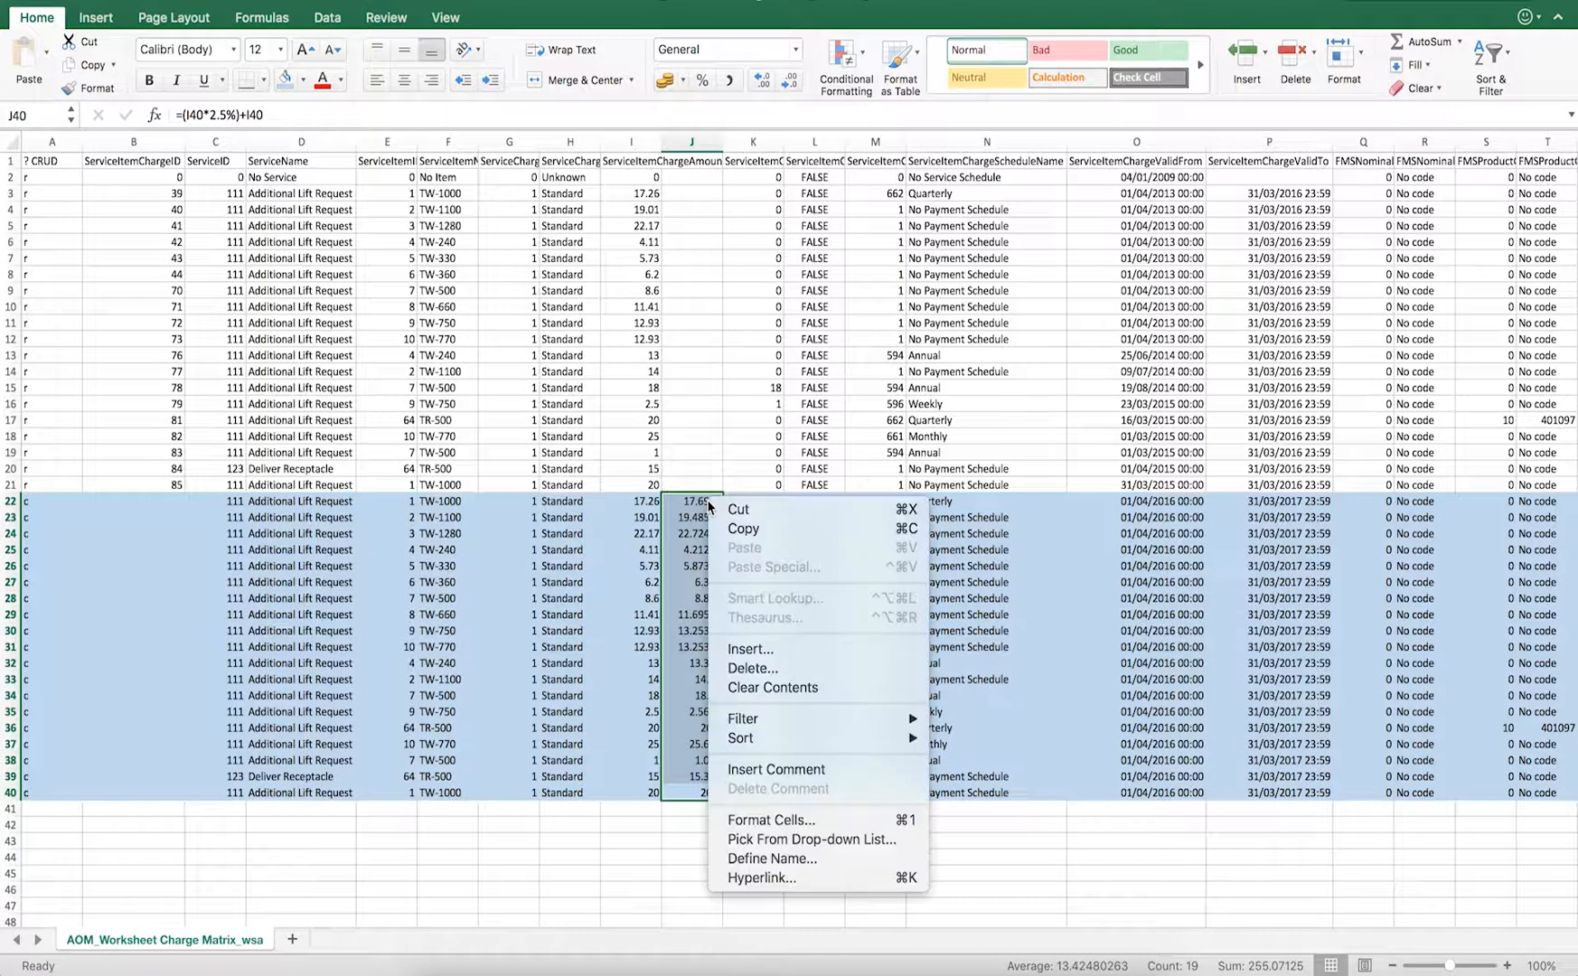
left_click(743, 529)
left_click(633, 500)
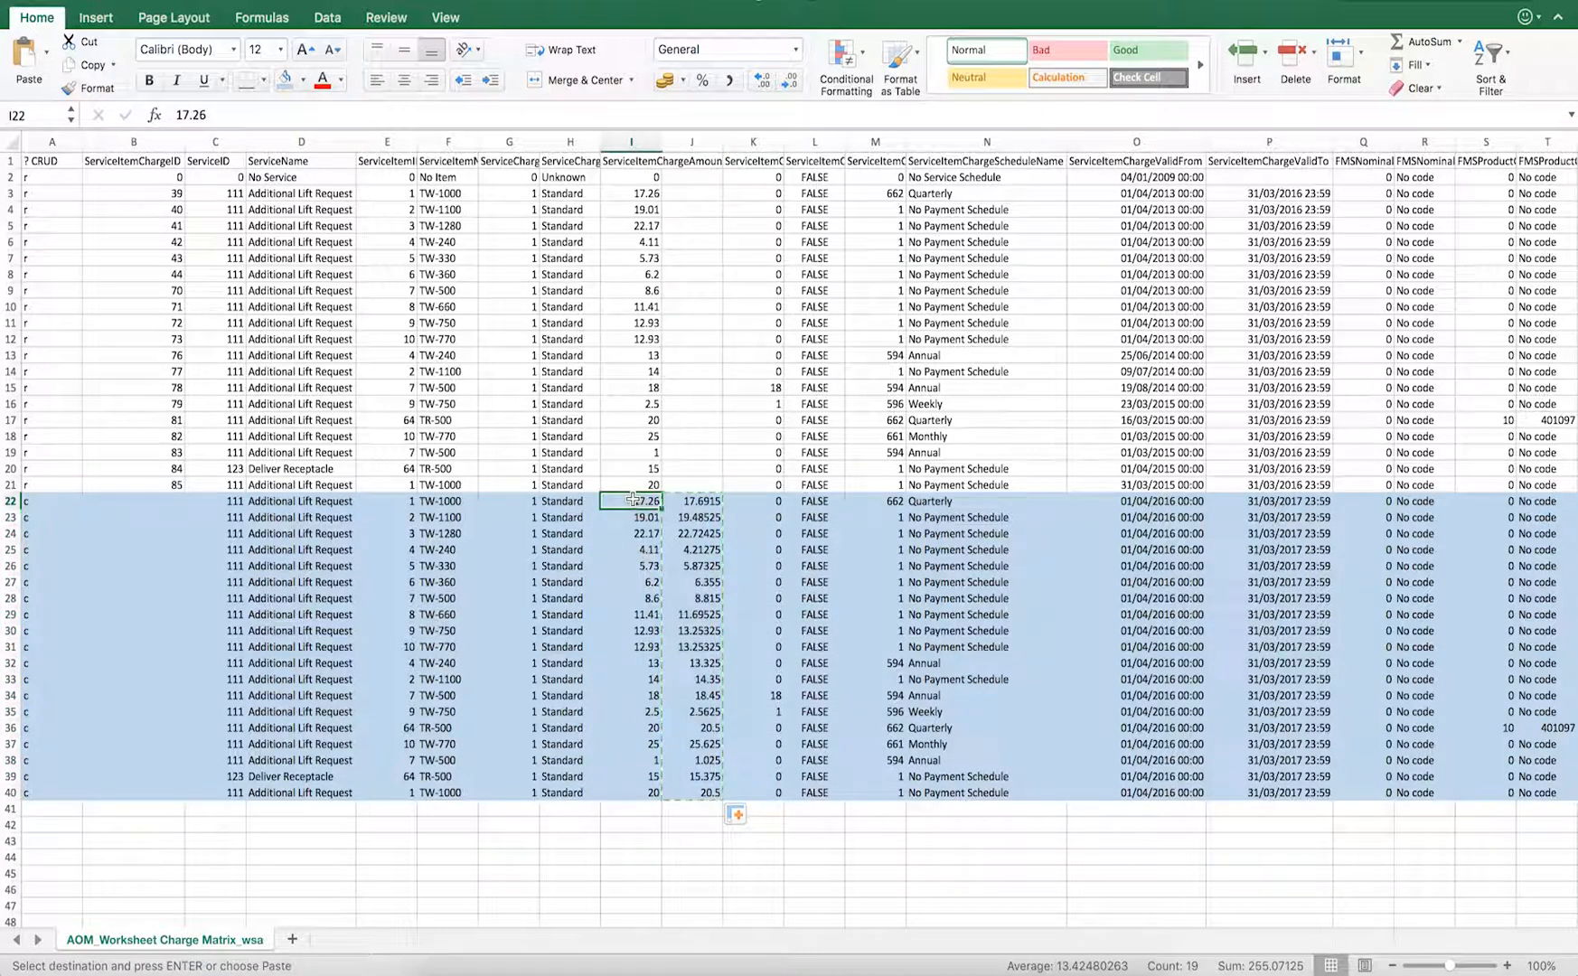
right_click(633, 499)
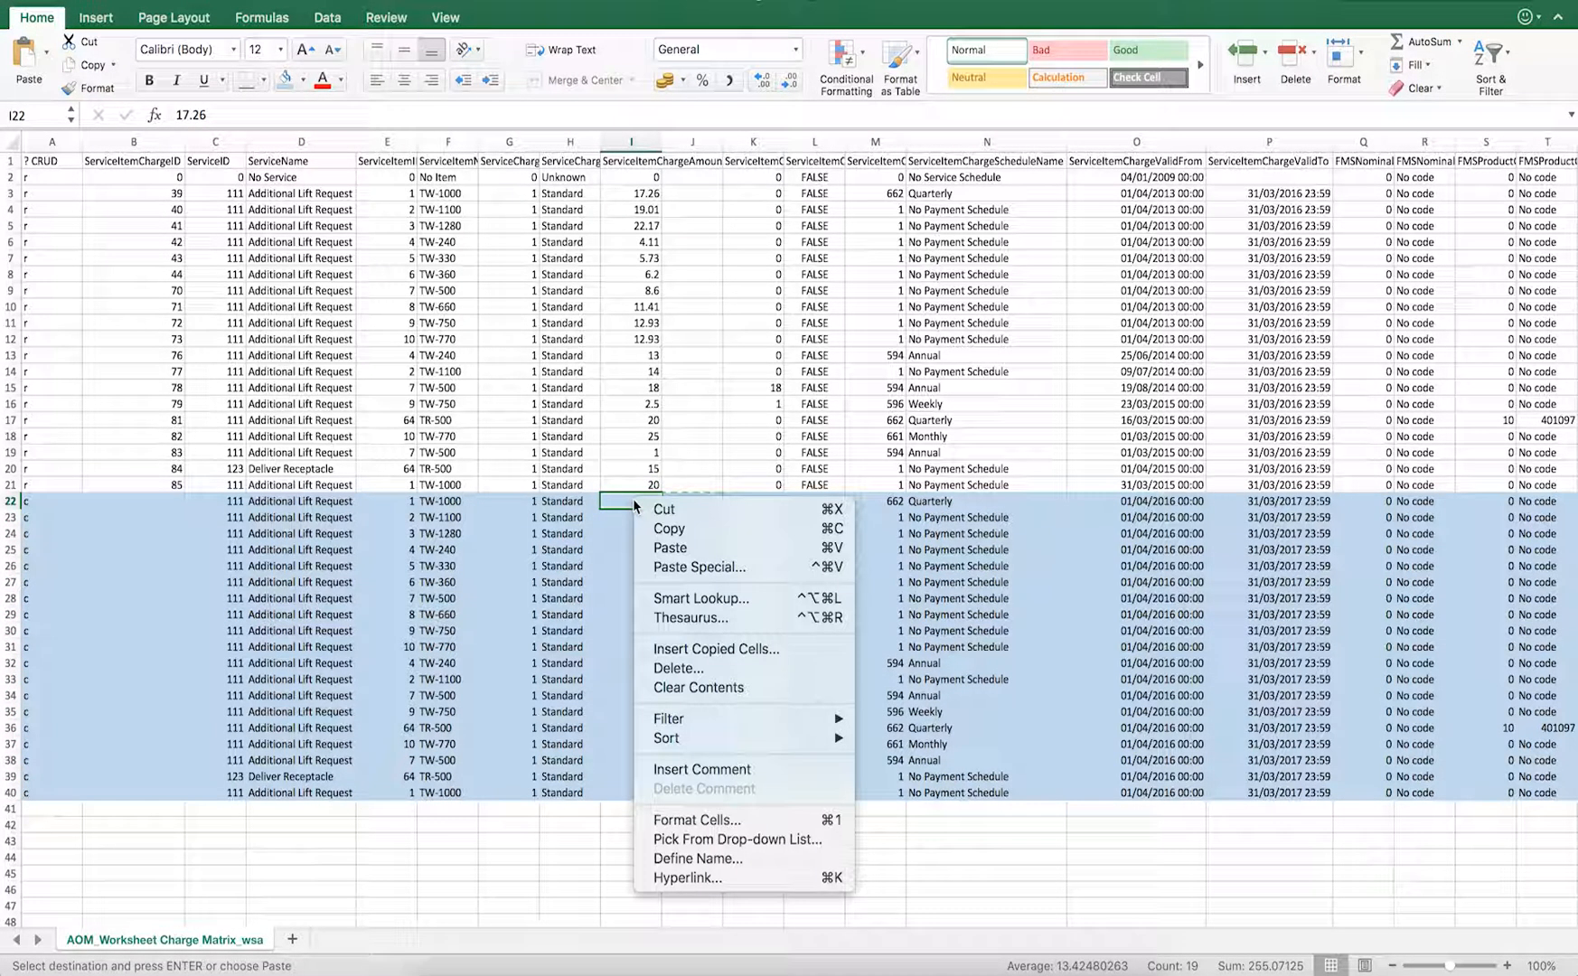
left_click(682, 565)
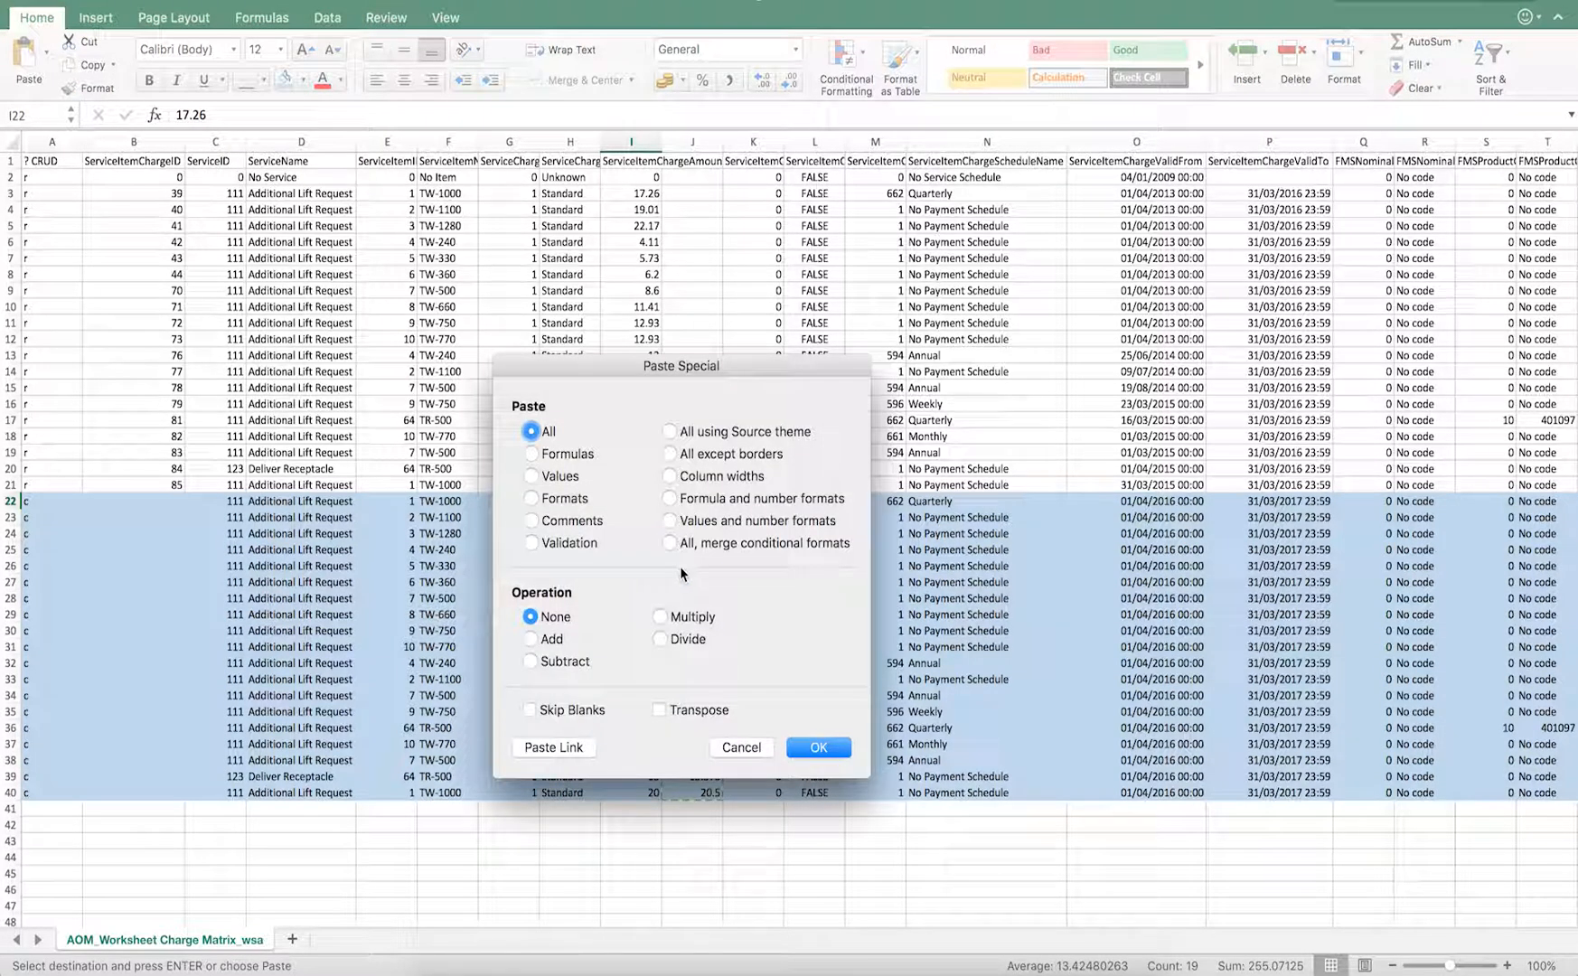
left_click(531, 476)
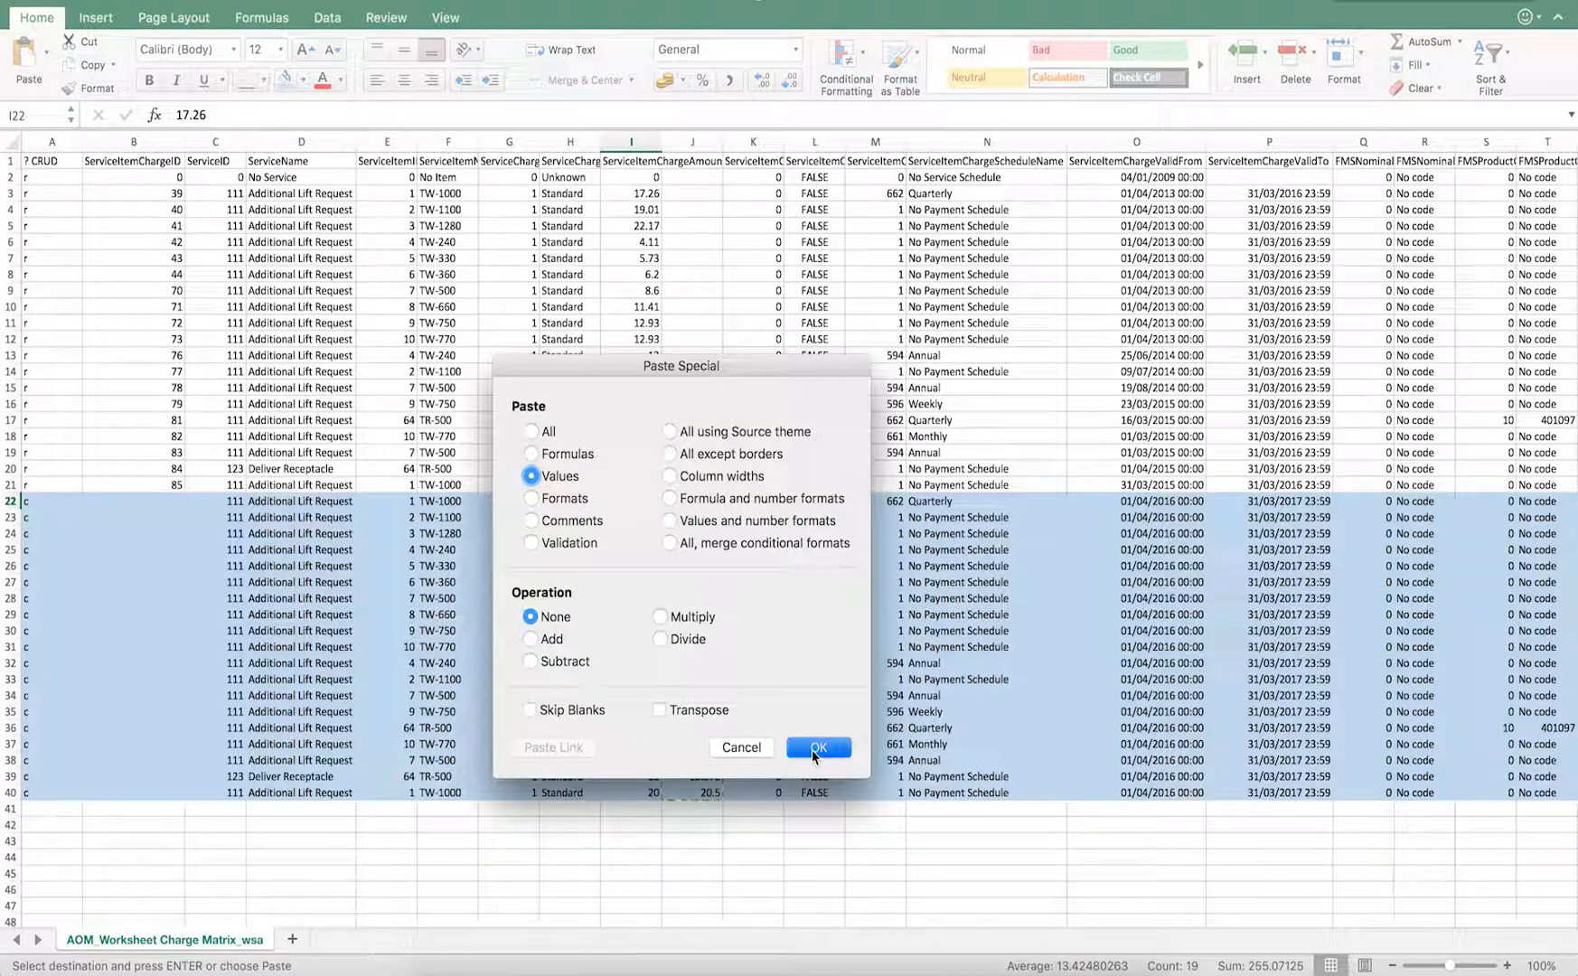
left_click(817, 747)
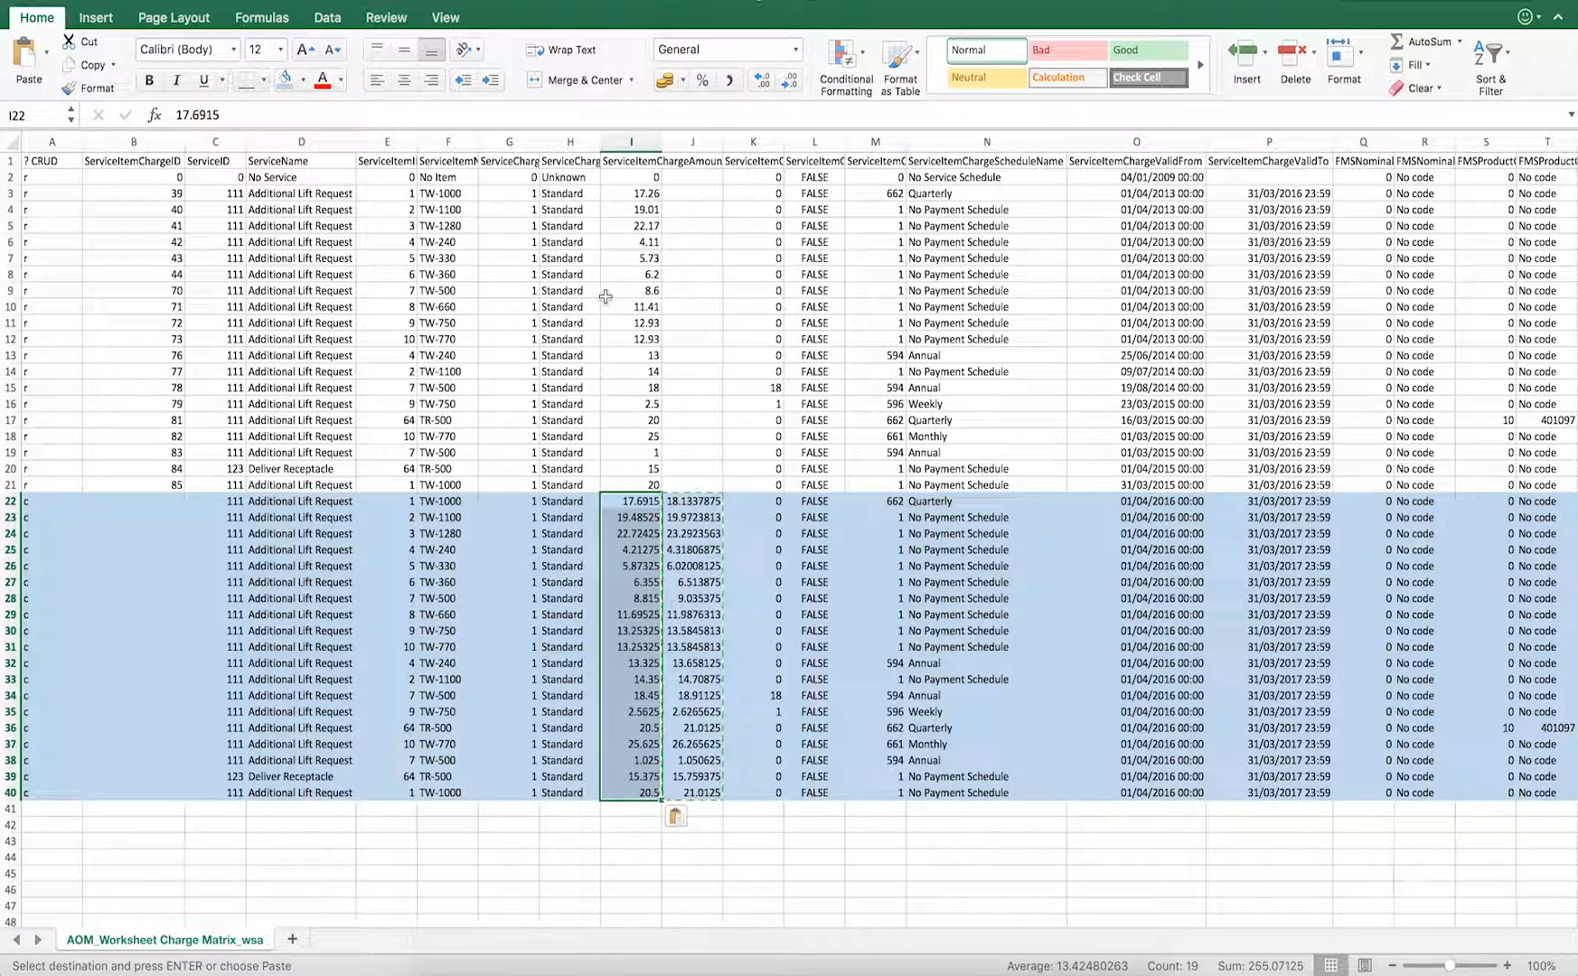
Delete helper column J containing the increase formulas and deselect the column
left_click(699, 141)
right_click(699, 141)
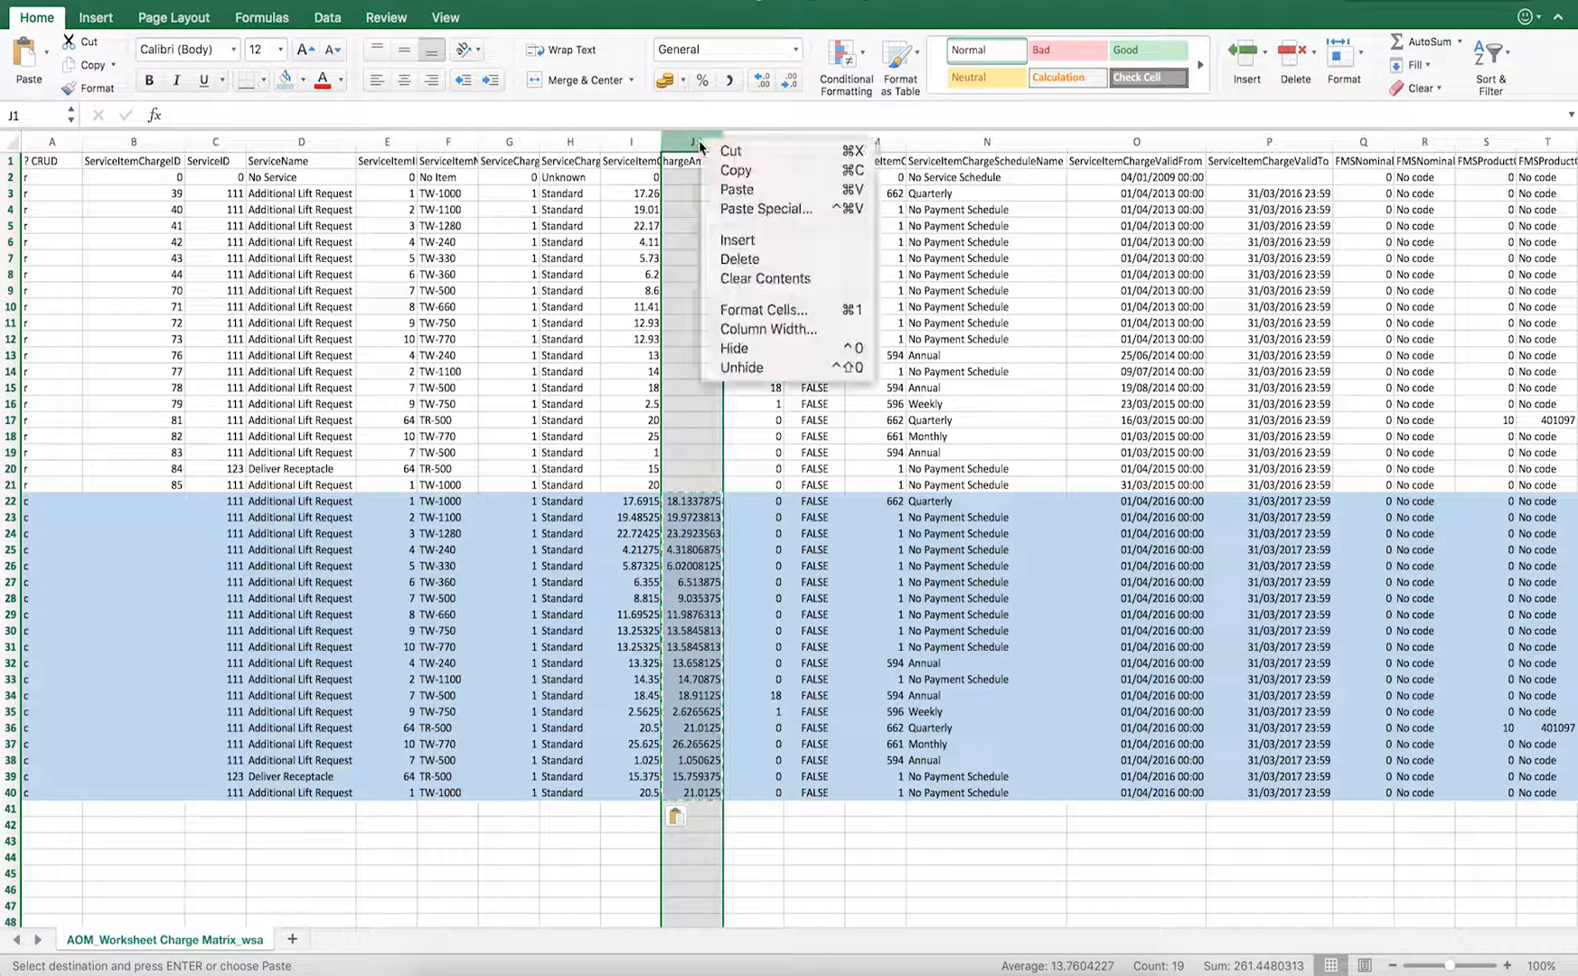
left_click(756, 259)
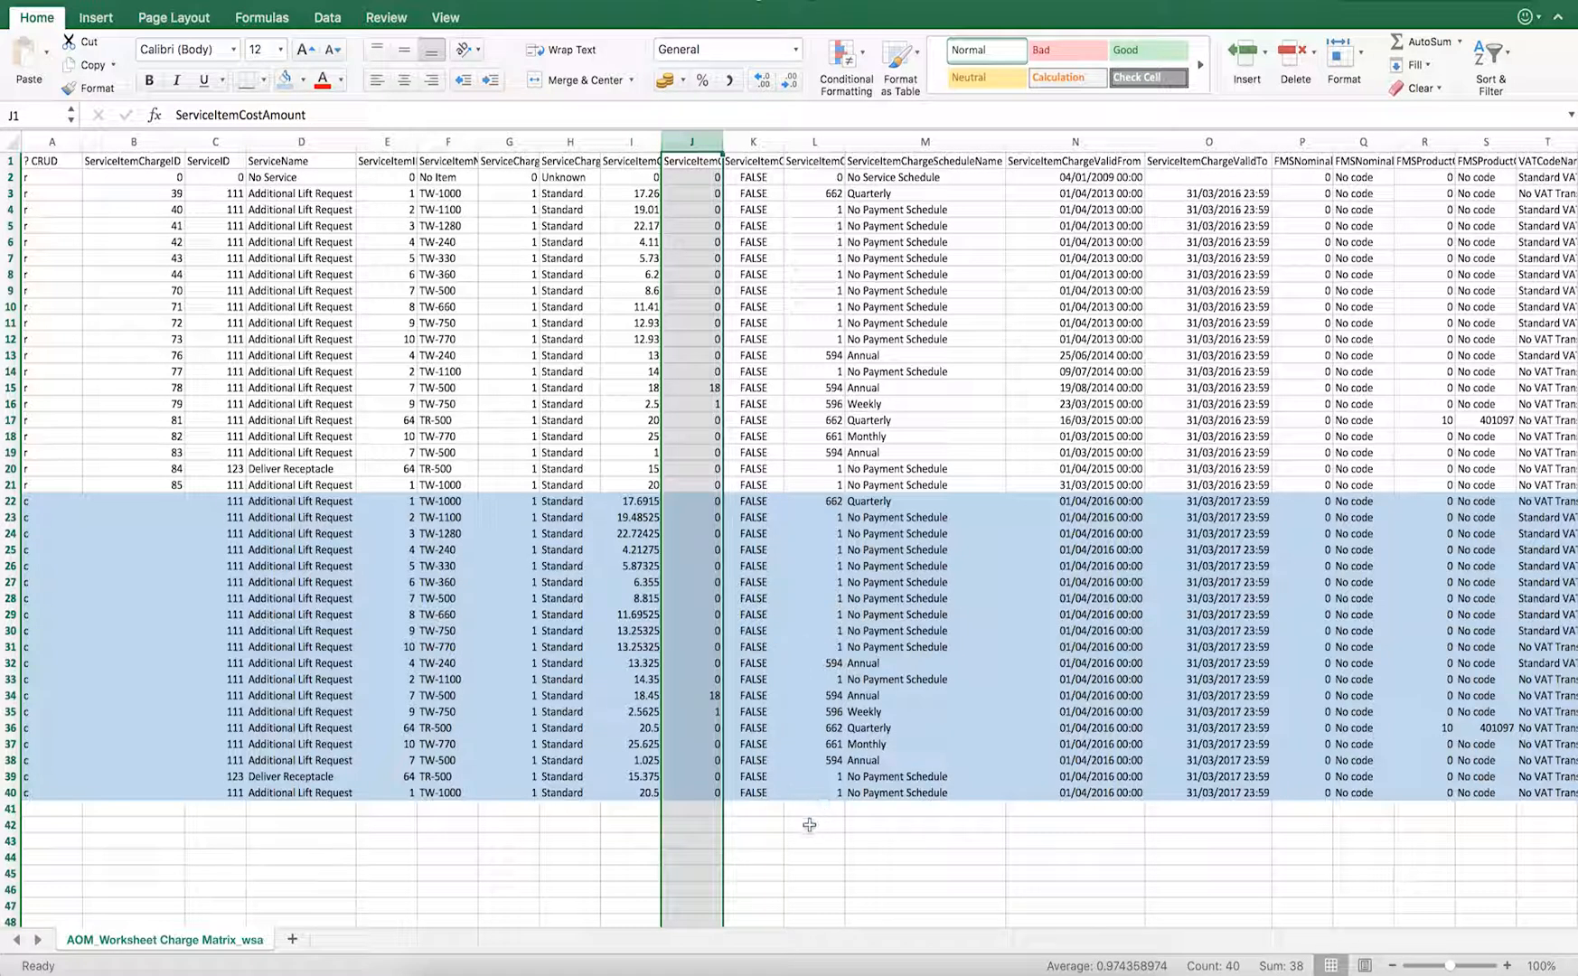
left_click(813, 823)
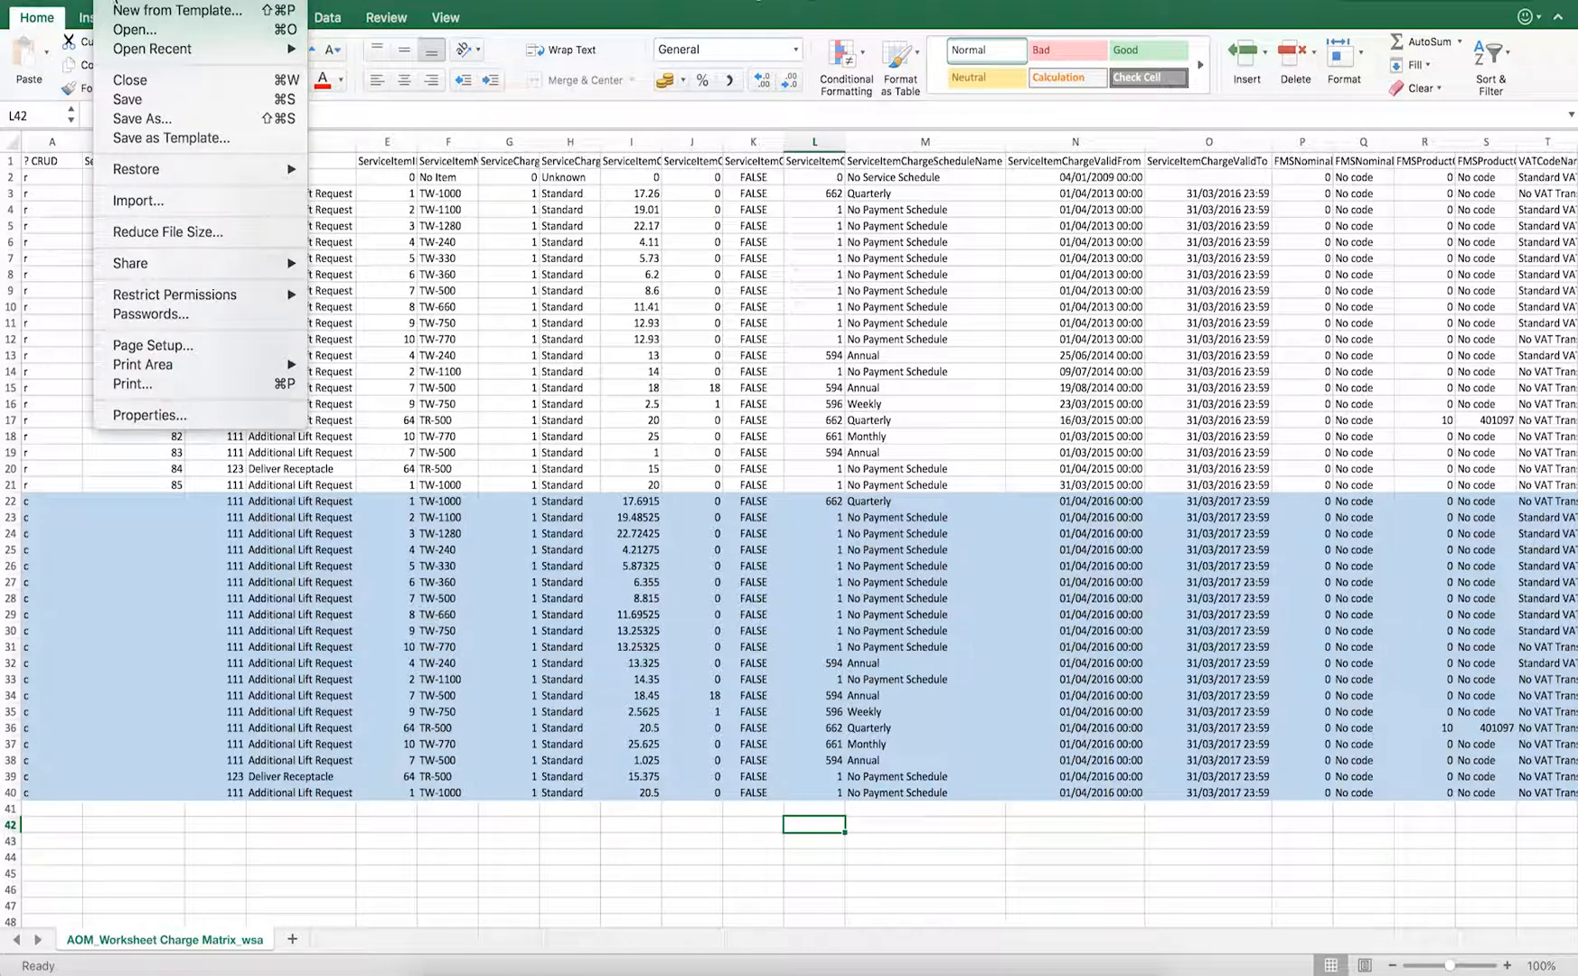
Save a copy of the worksheet to the Desktop in UTF-16 Unicode Text (.txt) format, accepting the loss of unsupported features
left_click(145, 120)
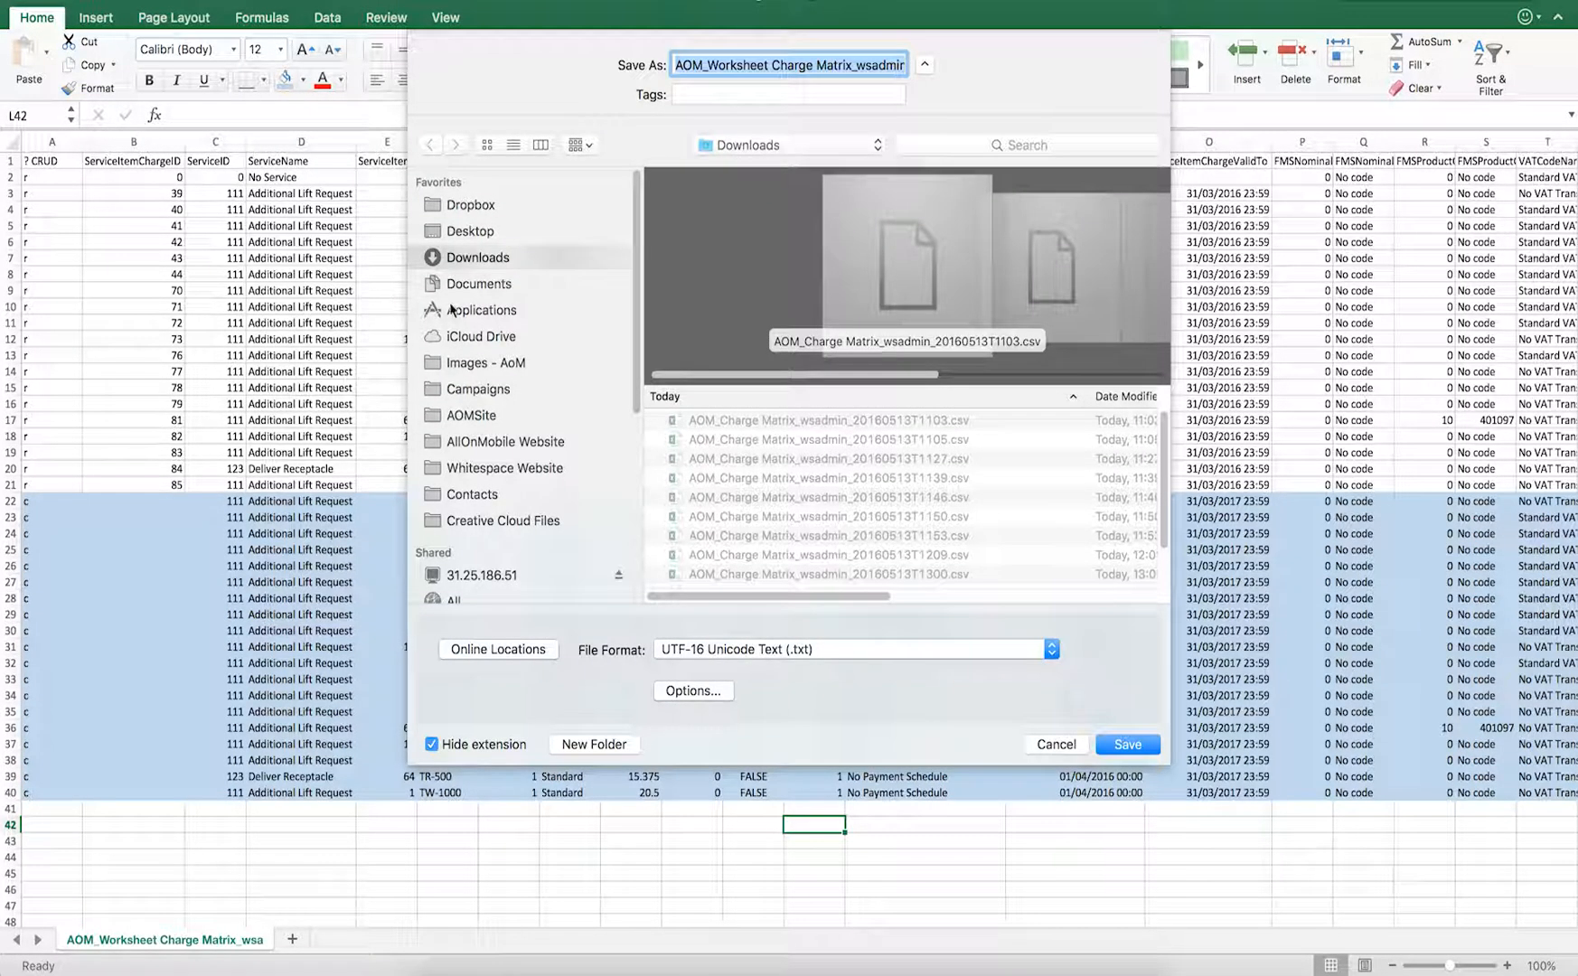
left_click(479, 233)
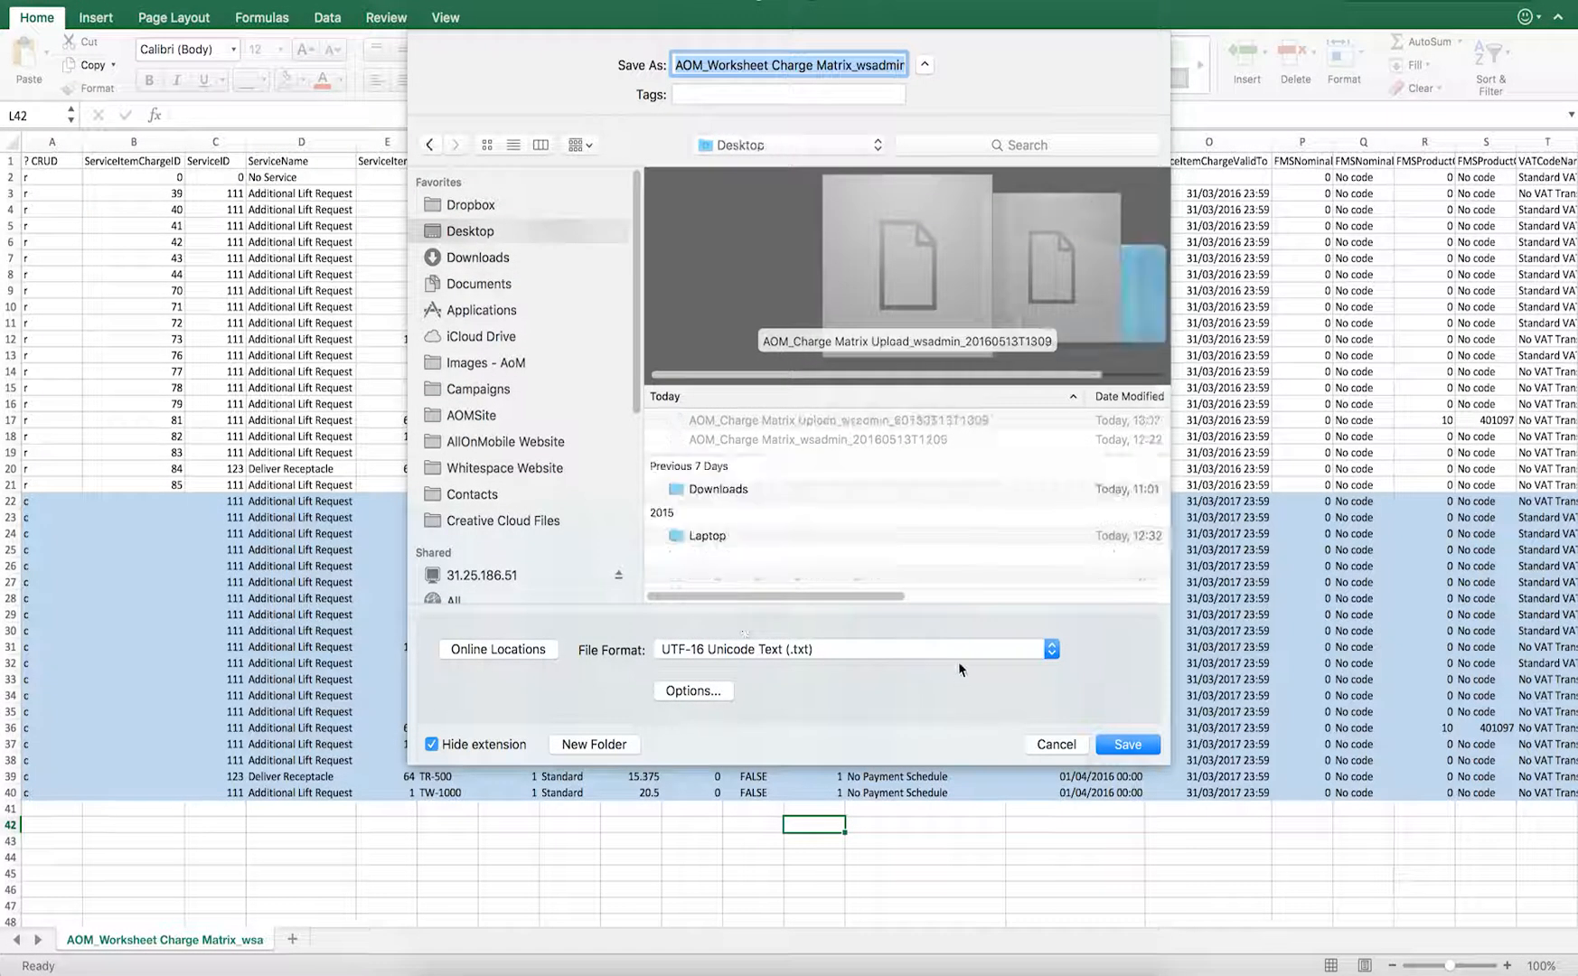
left_click(1125, 744)
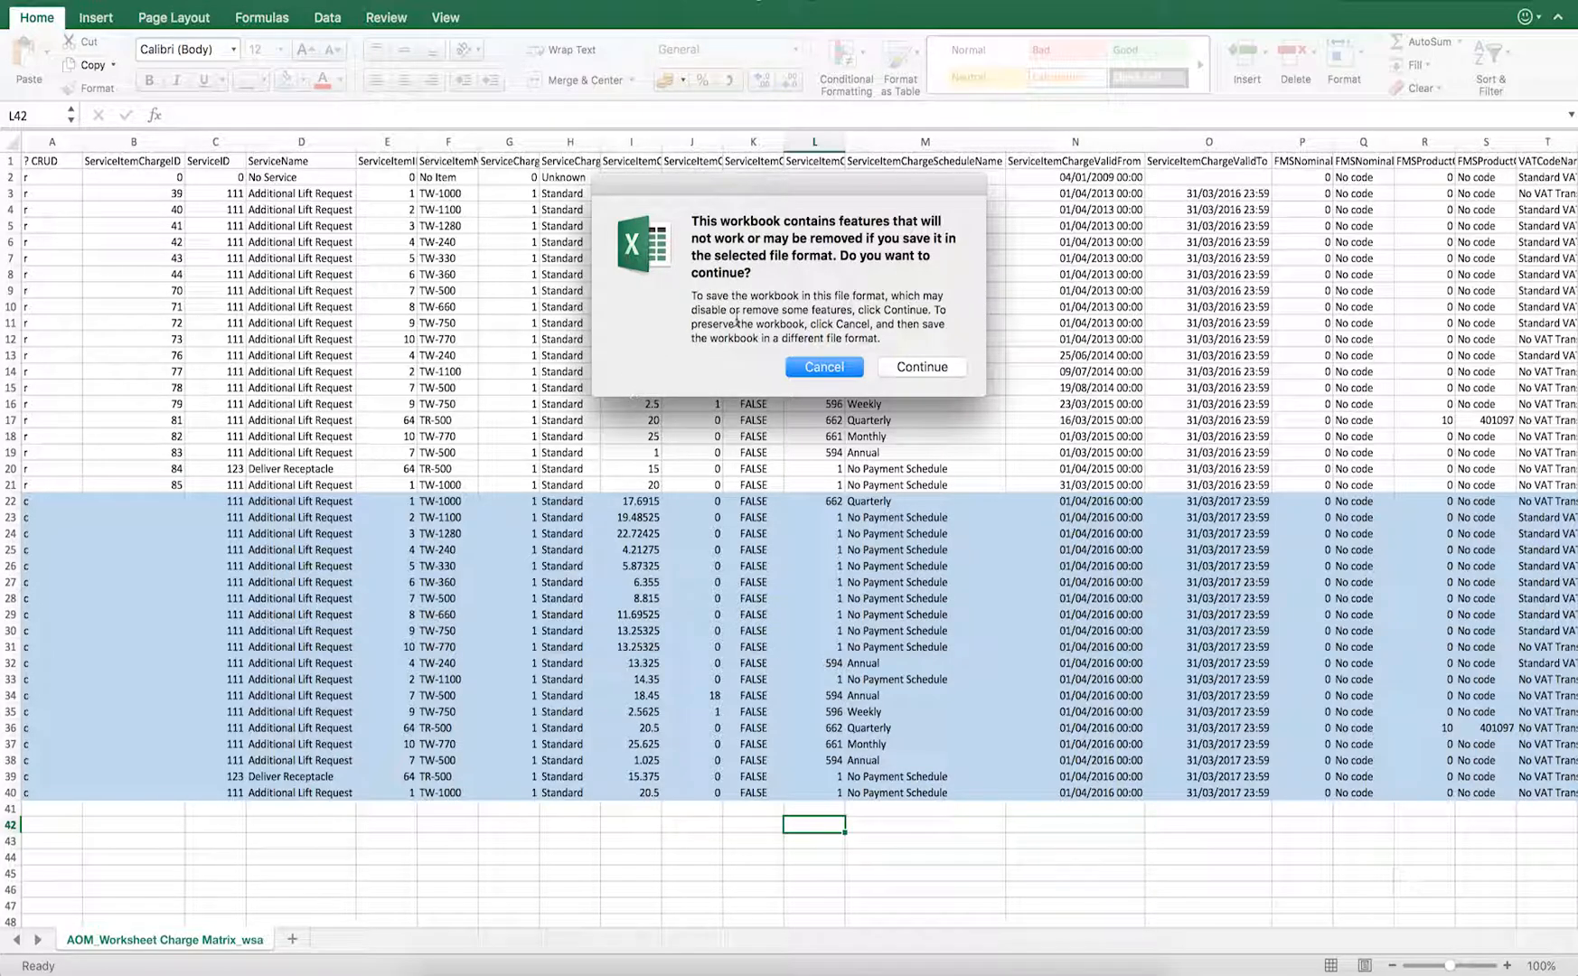
left_click(922, 367)
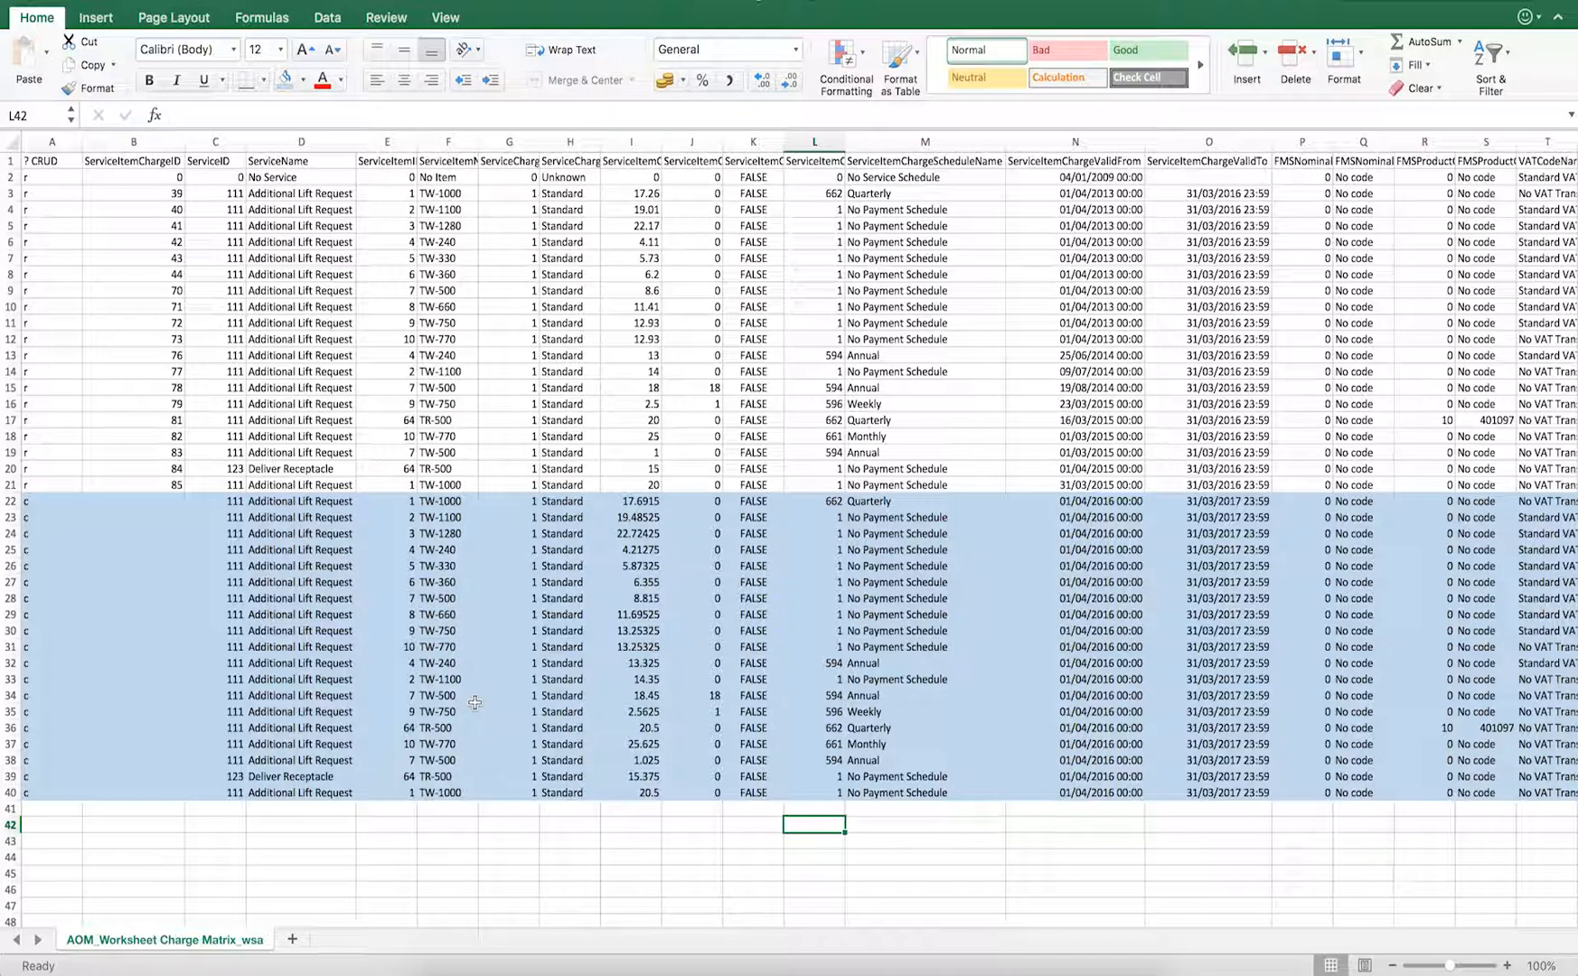
Switch to PowerSuite in the browser and upload the AOM_Worksheet Charge Matrix text file ending in T1320 from the Desktop through Excel IO
left_click(555, 970)
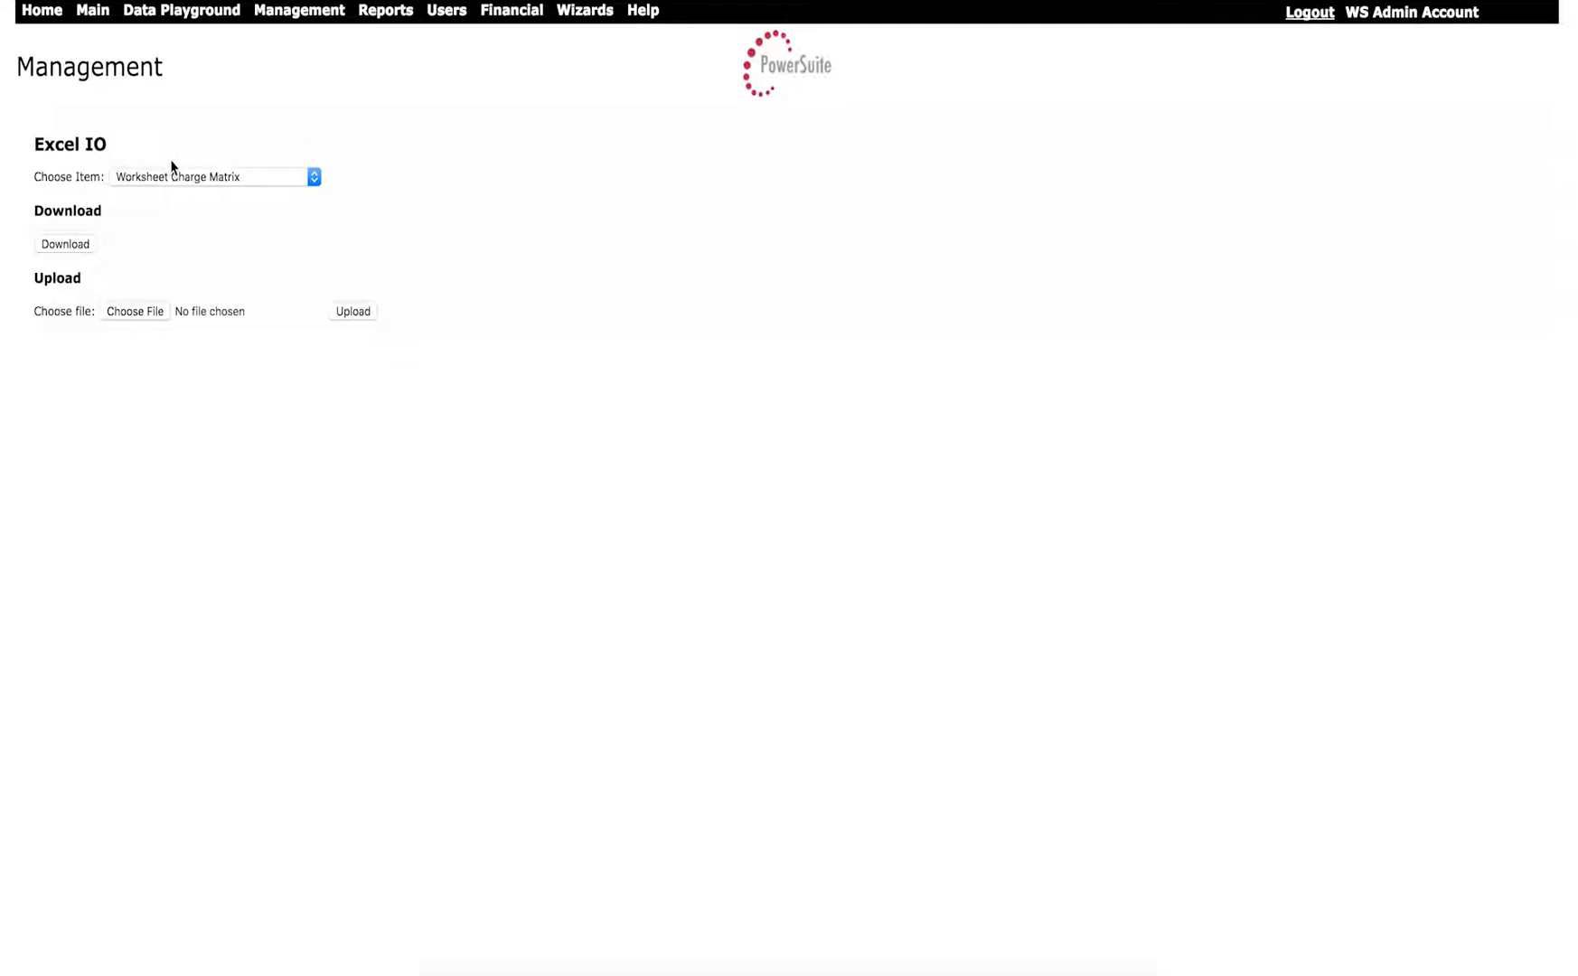
left_click(138, 314)
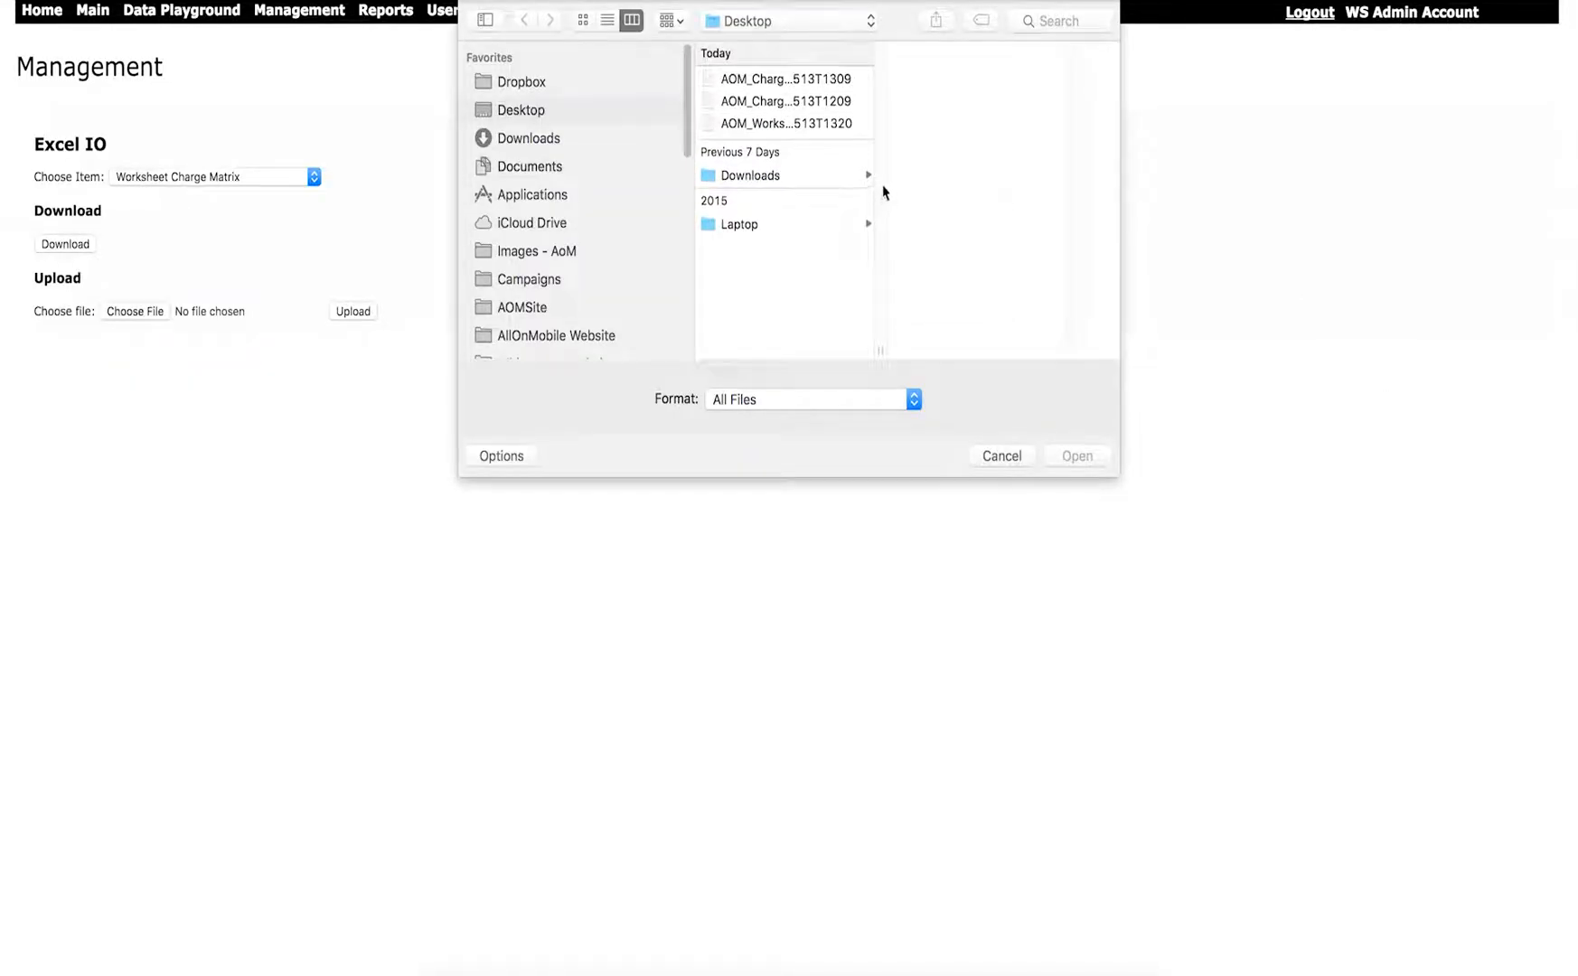
left_click(786, 123)
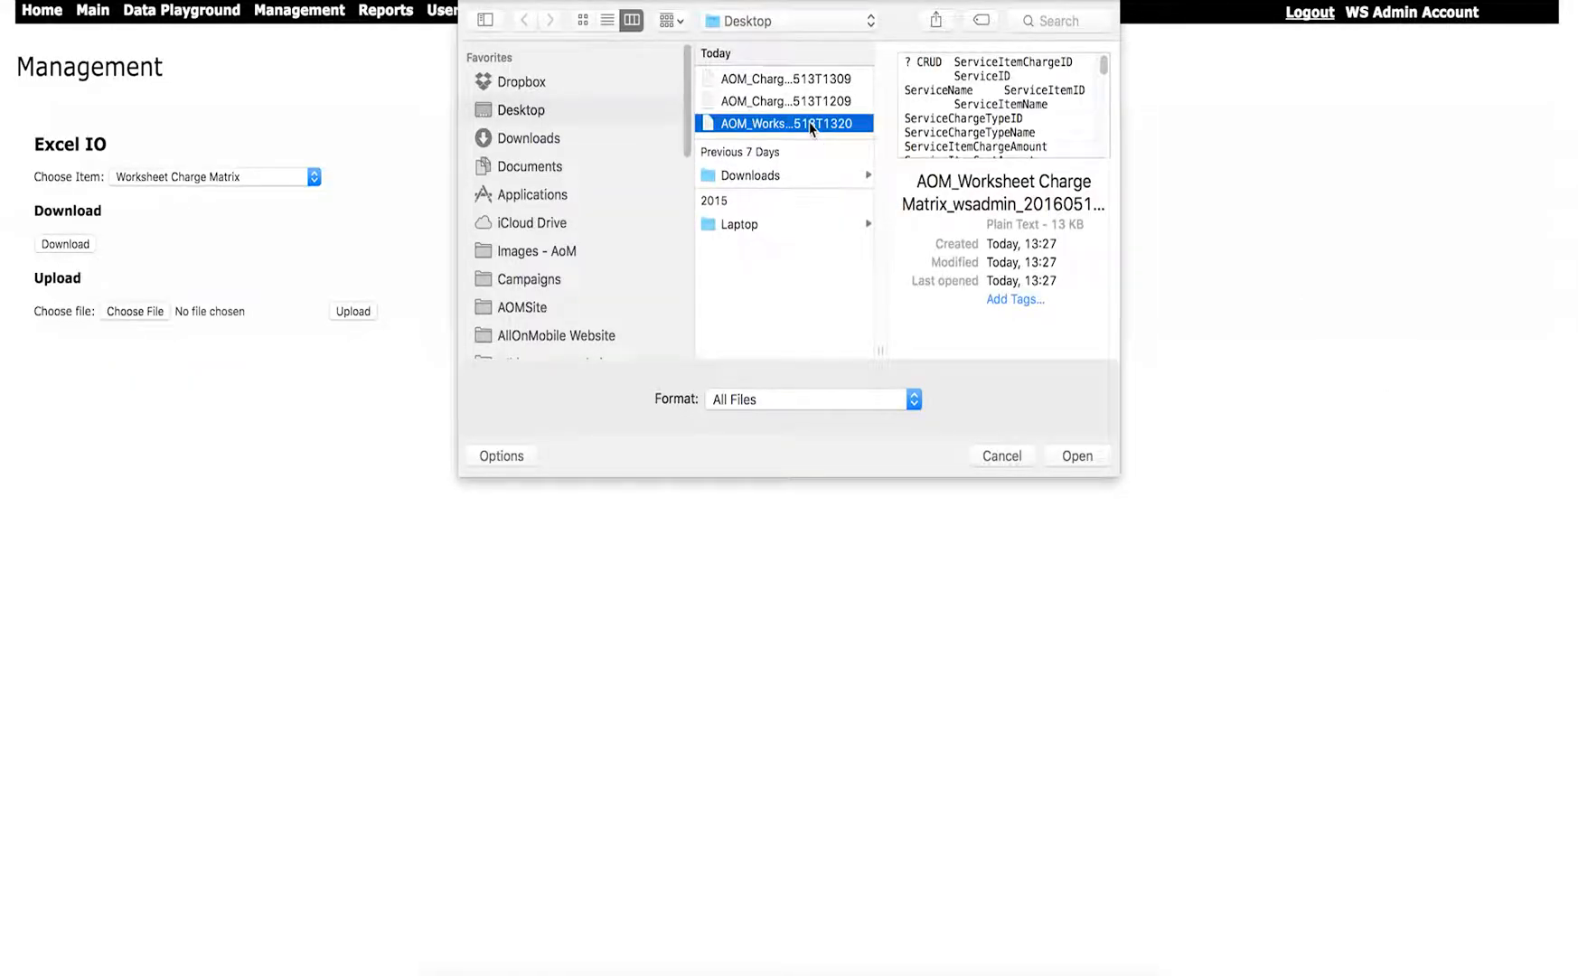
double_click(811, 129)
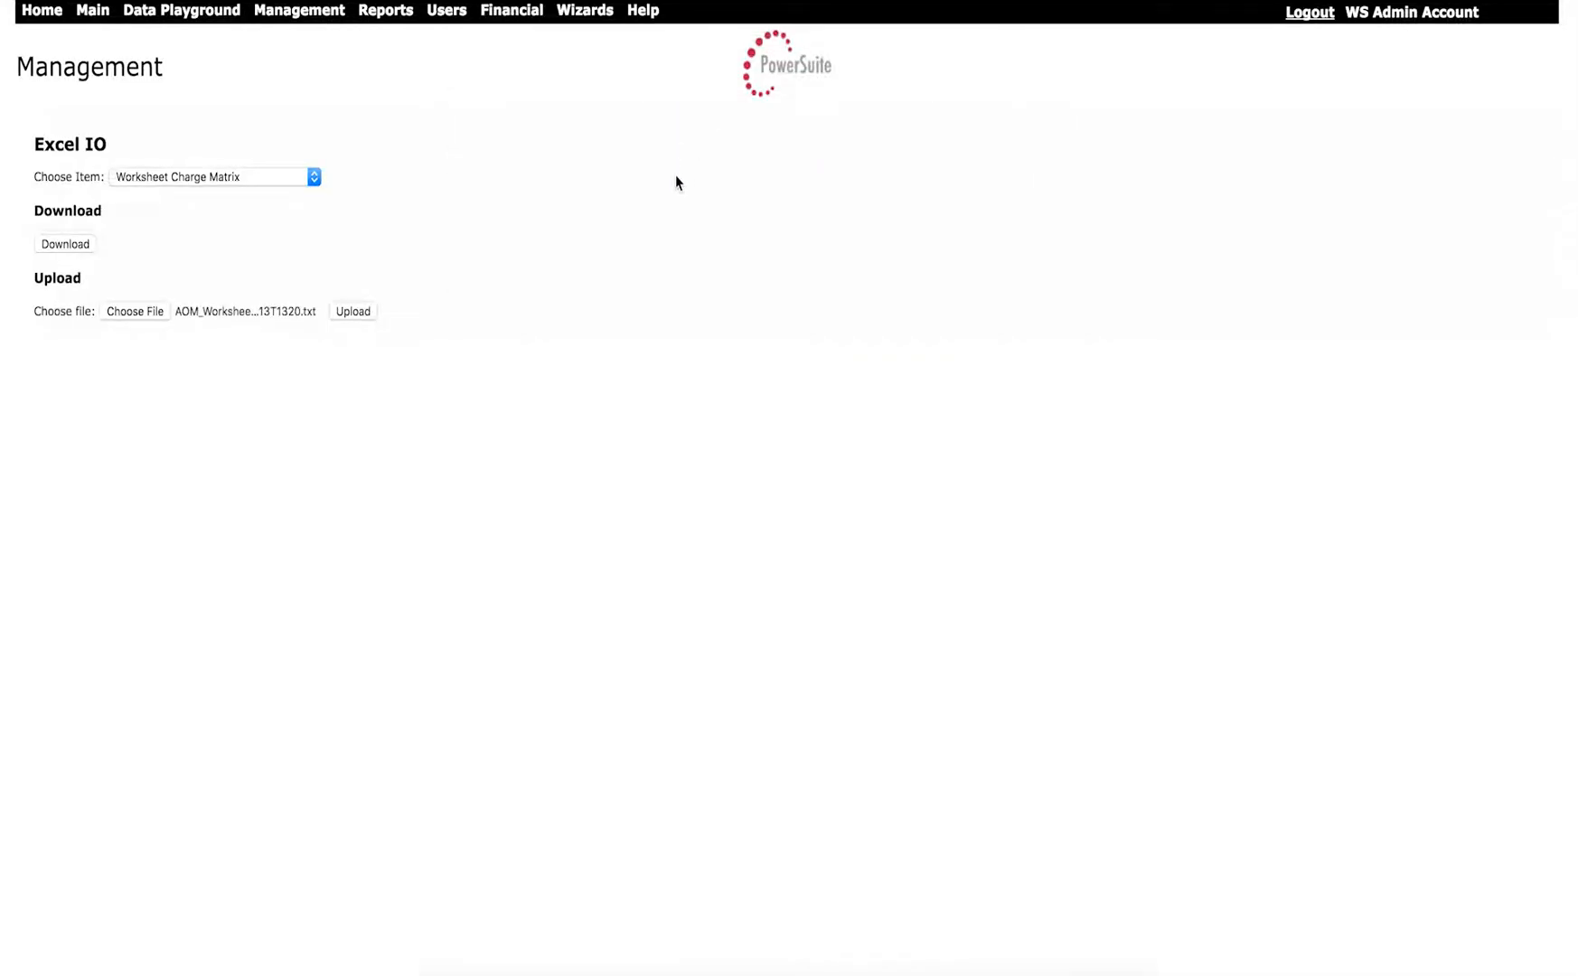
left_click(370, 311)
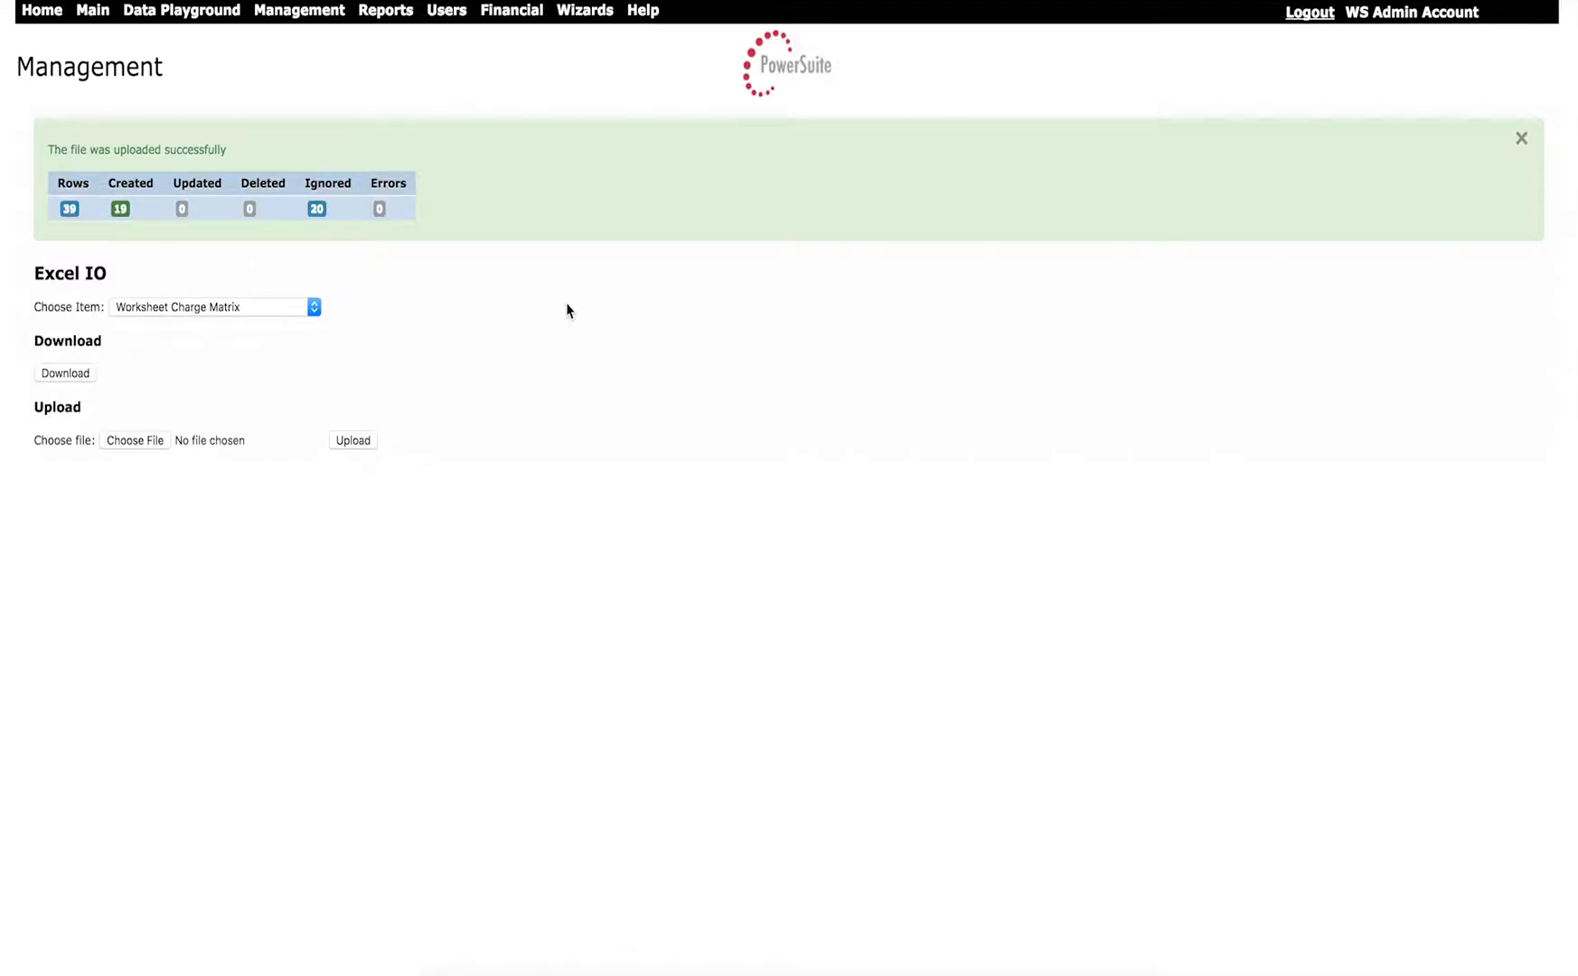
Open the financial Worksheet Charge Matrix and filter its Valid To column to 31/03/2017 23:59:00
left_click(504, 23)
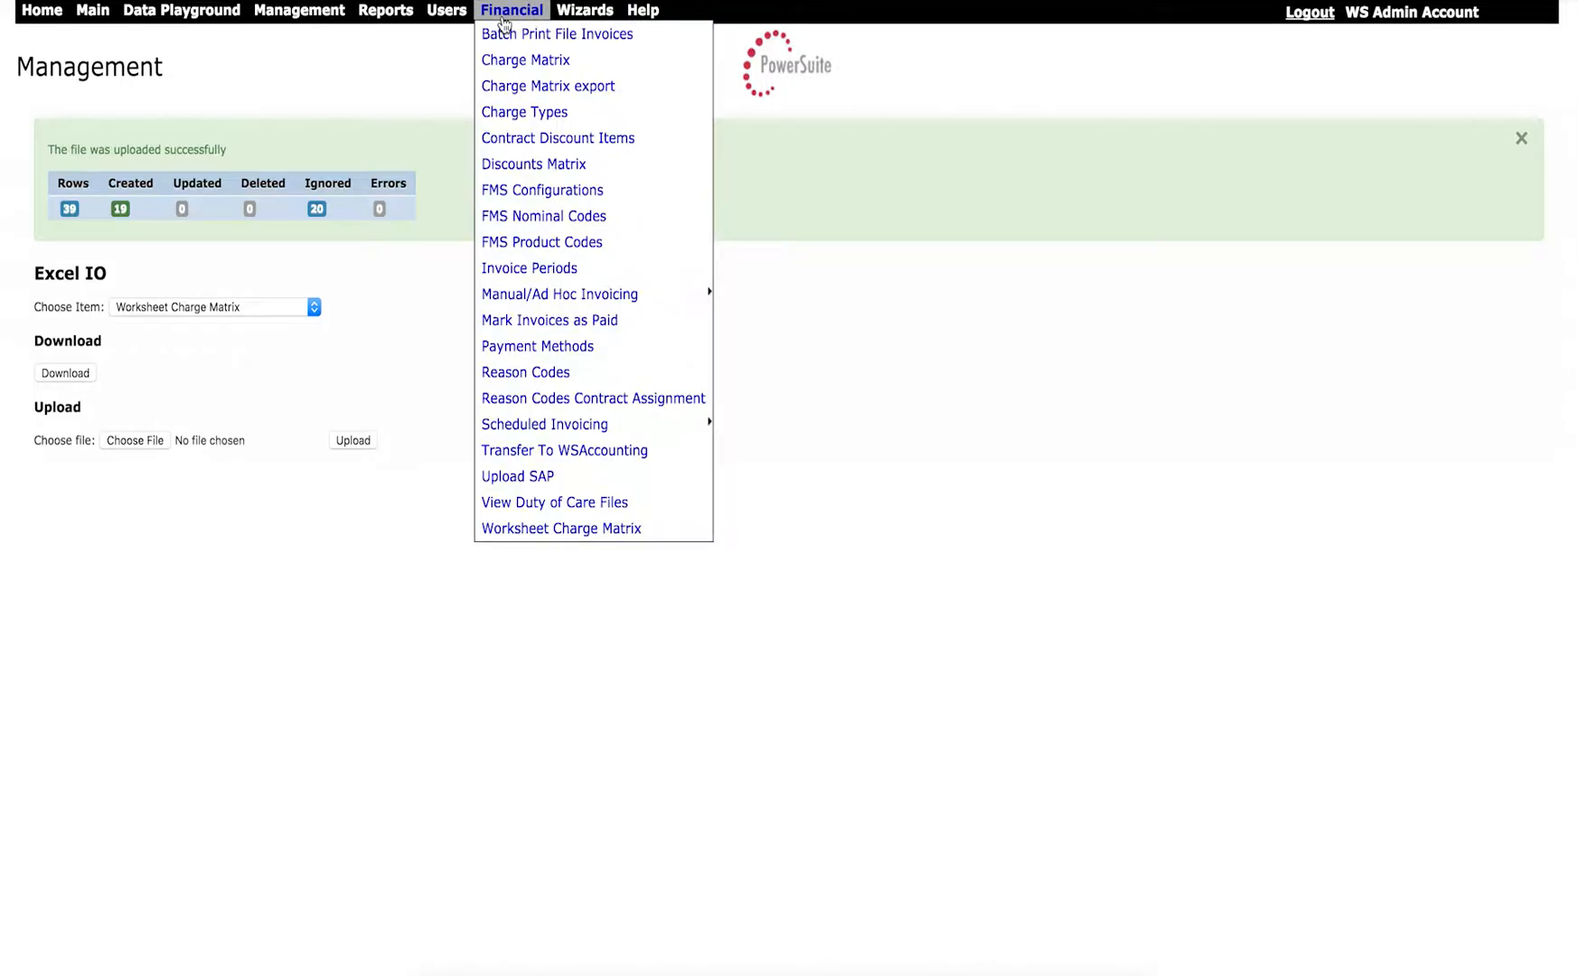
left_click(576, 529)
left_click(976, 422)
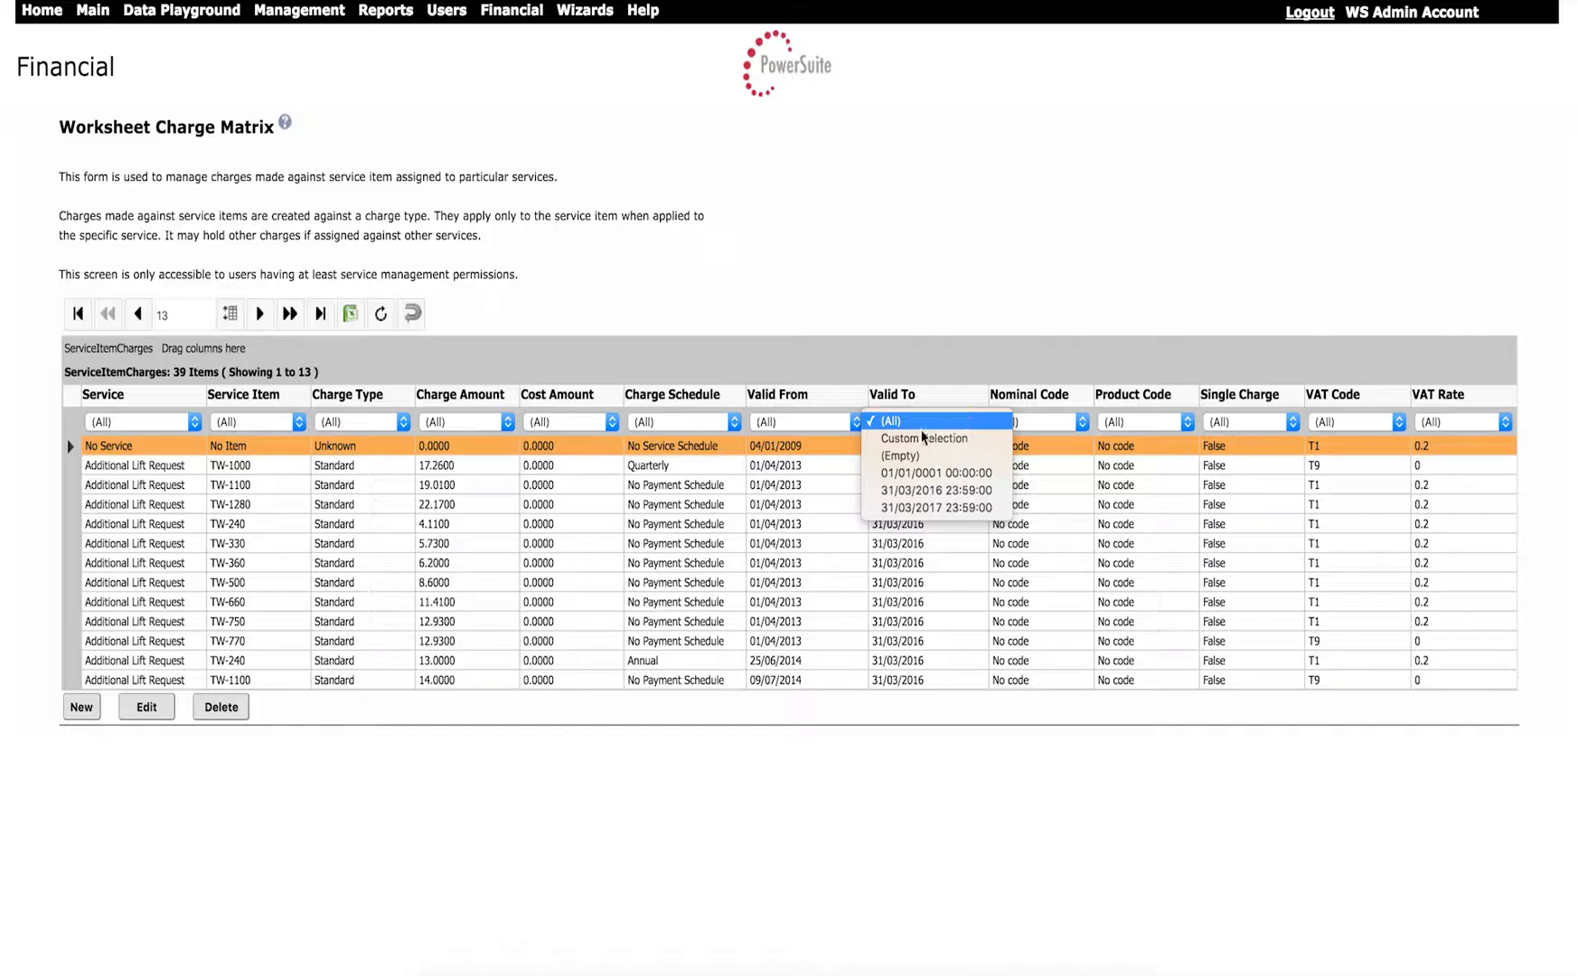
left_click(915, 515)
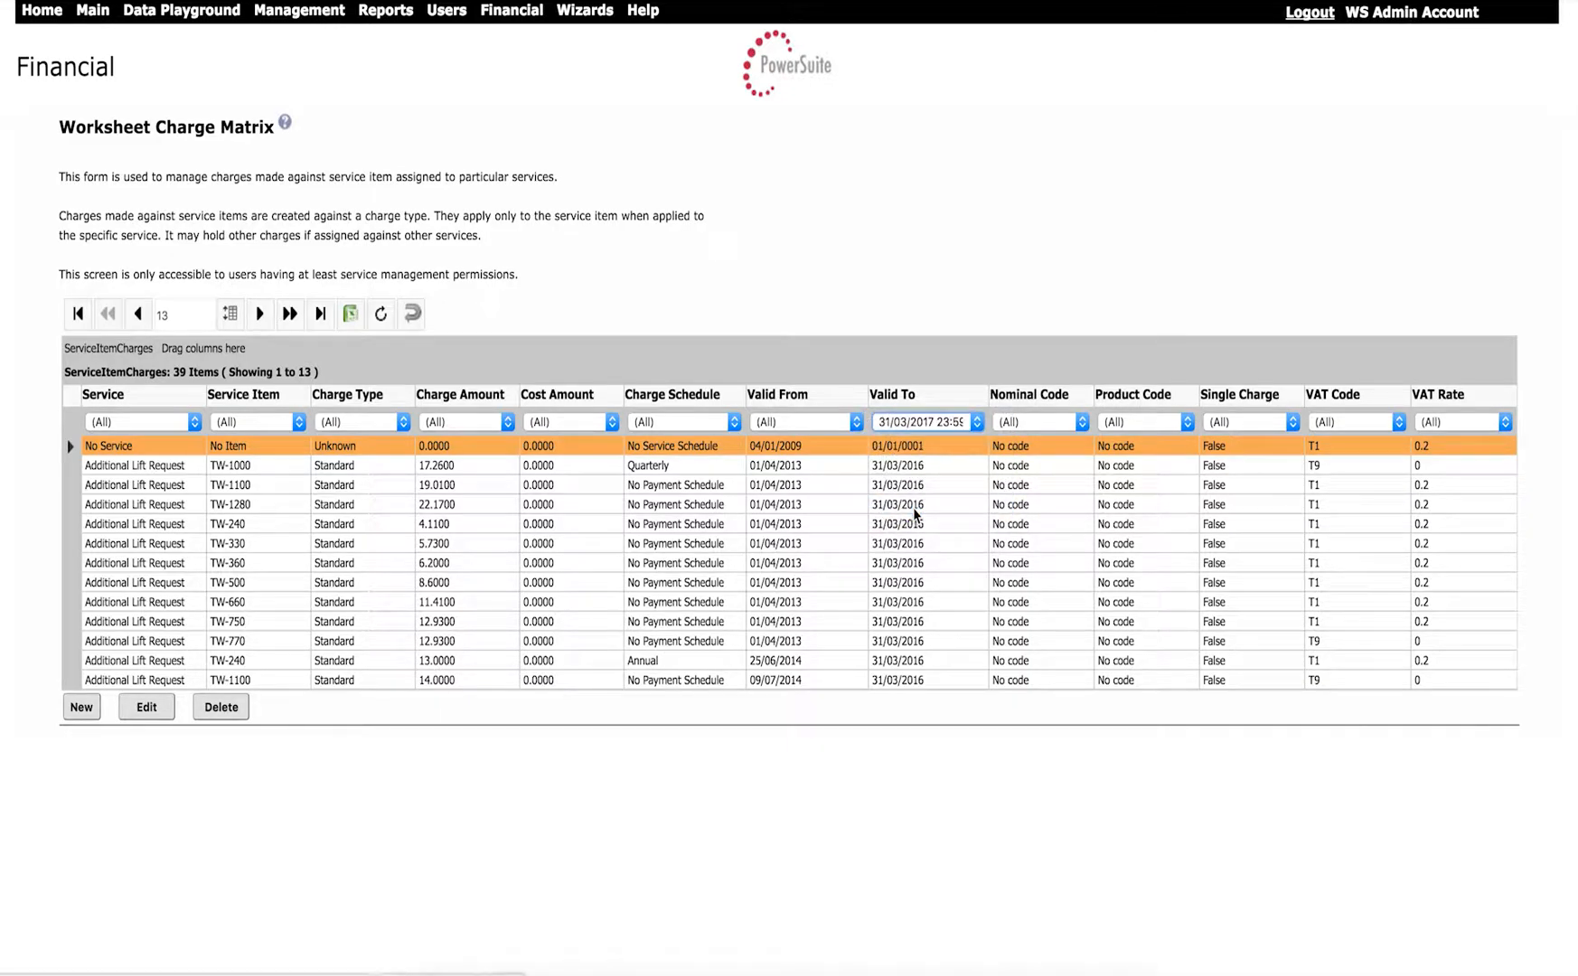